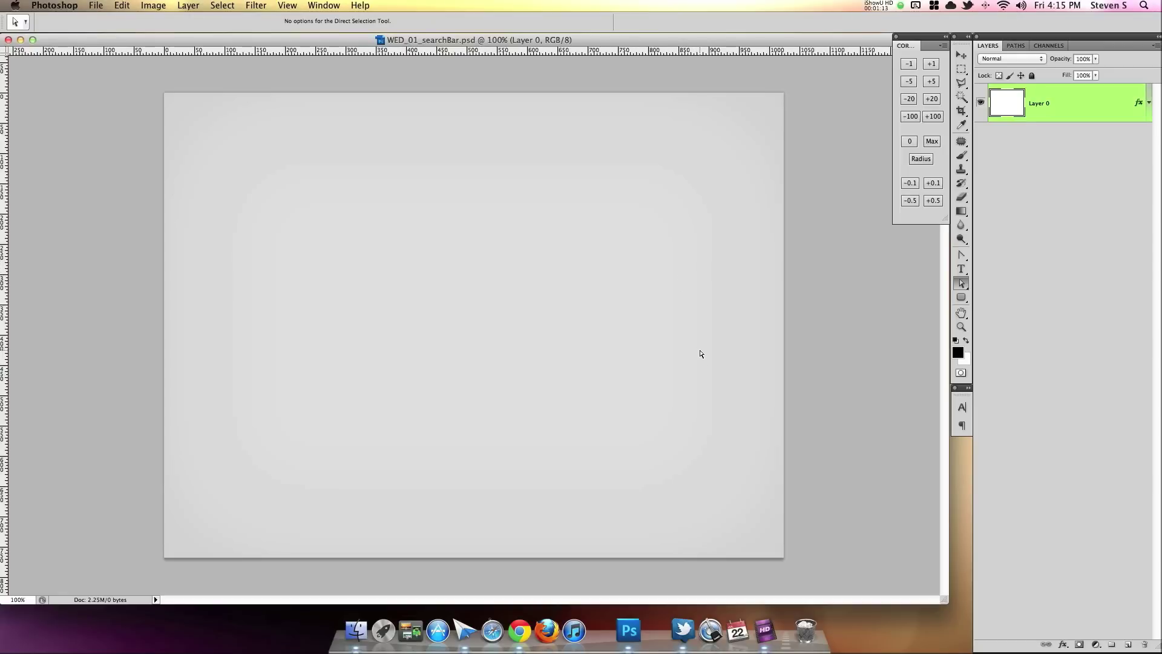
Switch to the Type tool to start adding text
{"action": "left_click", "coordinate": [962, 269]}
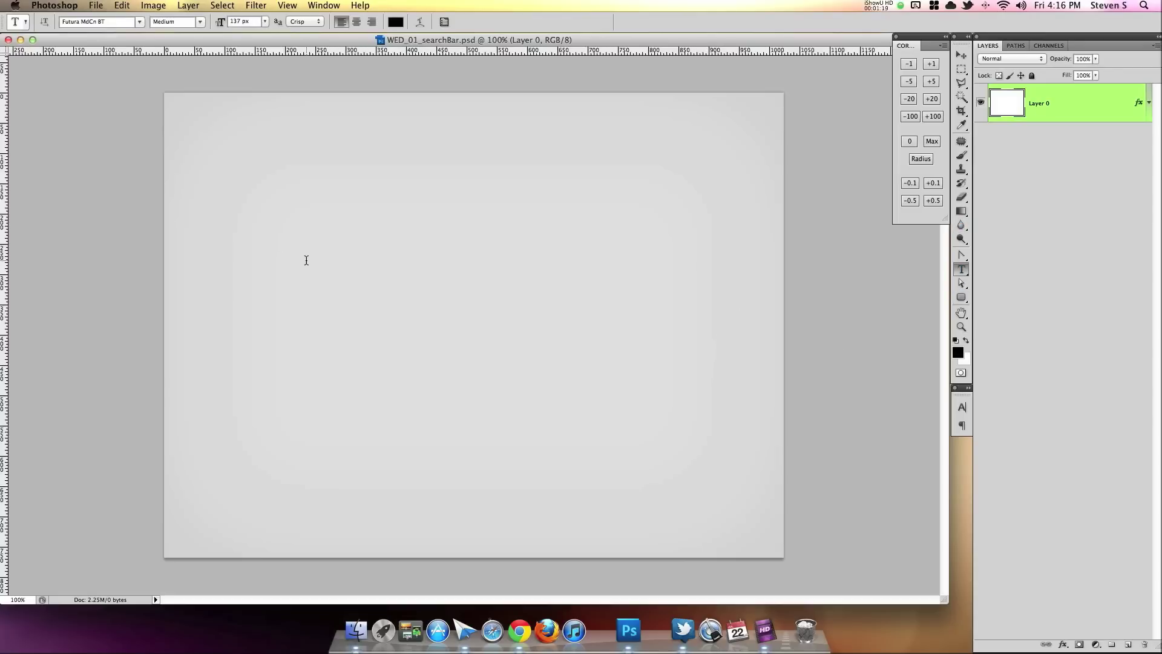
Draw a text box for 'Search Item' and set the font size to 15 px
{"action": "left_click_drag", "start_coordinate": [367, 265], "coordinate": [479, 284]}
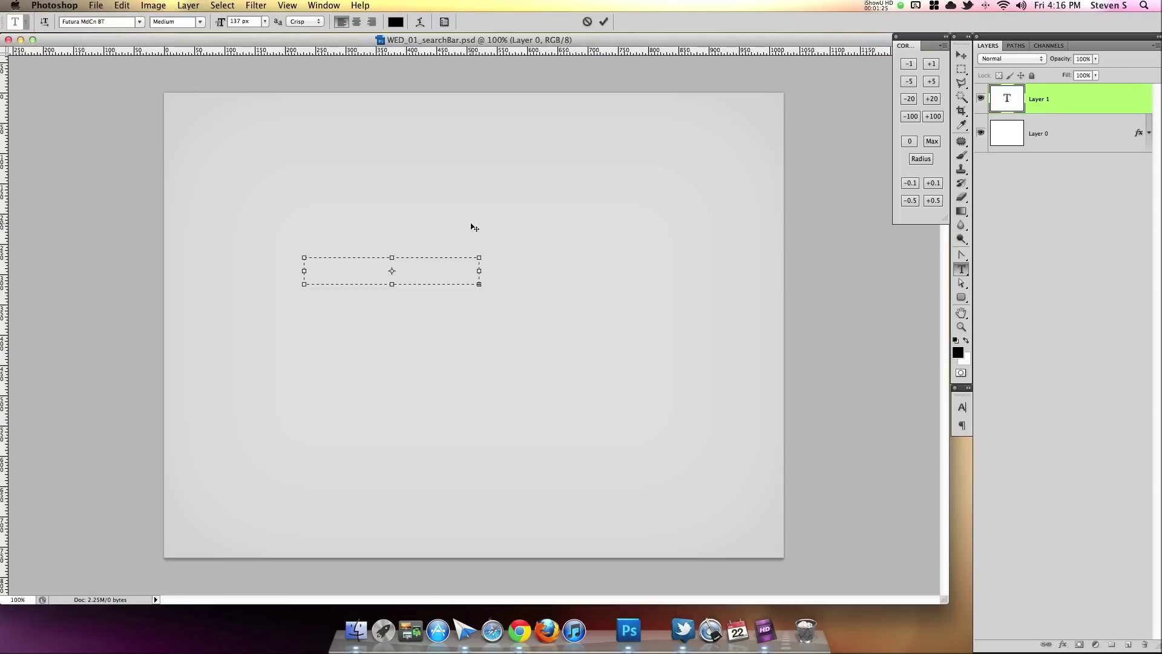
{"action": "left_click", "coordinate": [265, 21]}
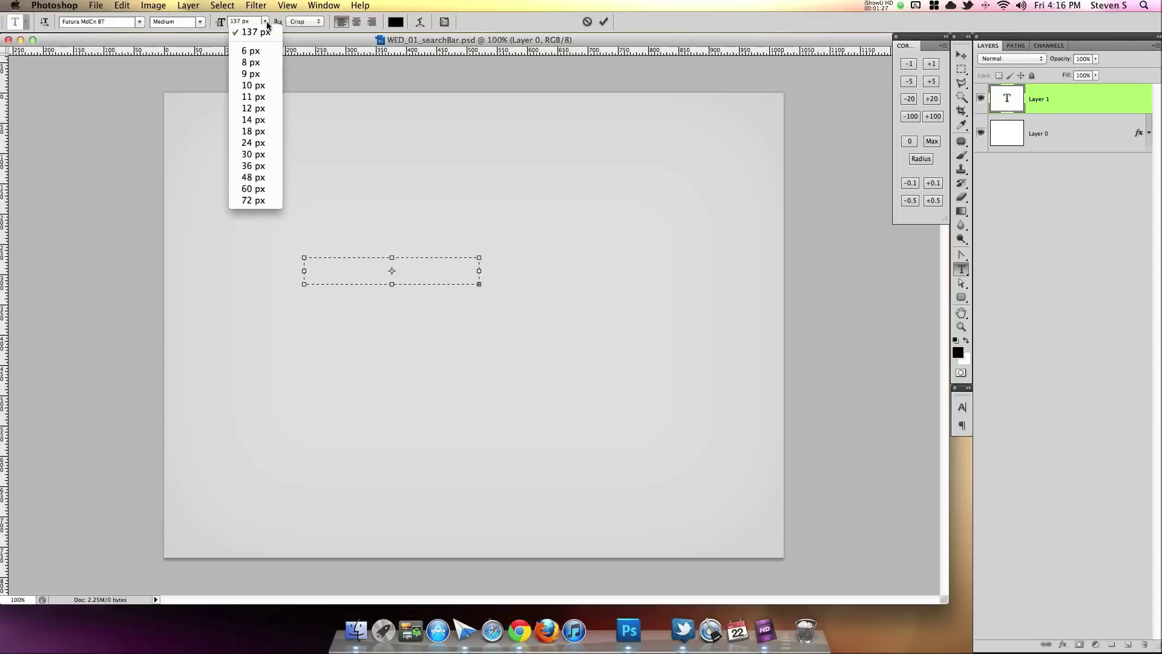
{"action": "left_click", "coordinate": [254, 108]}
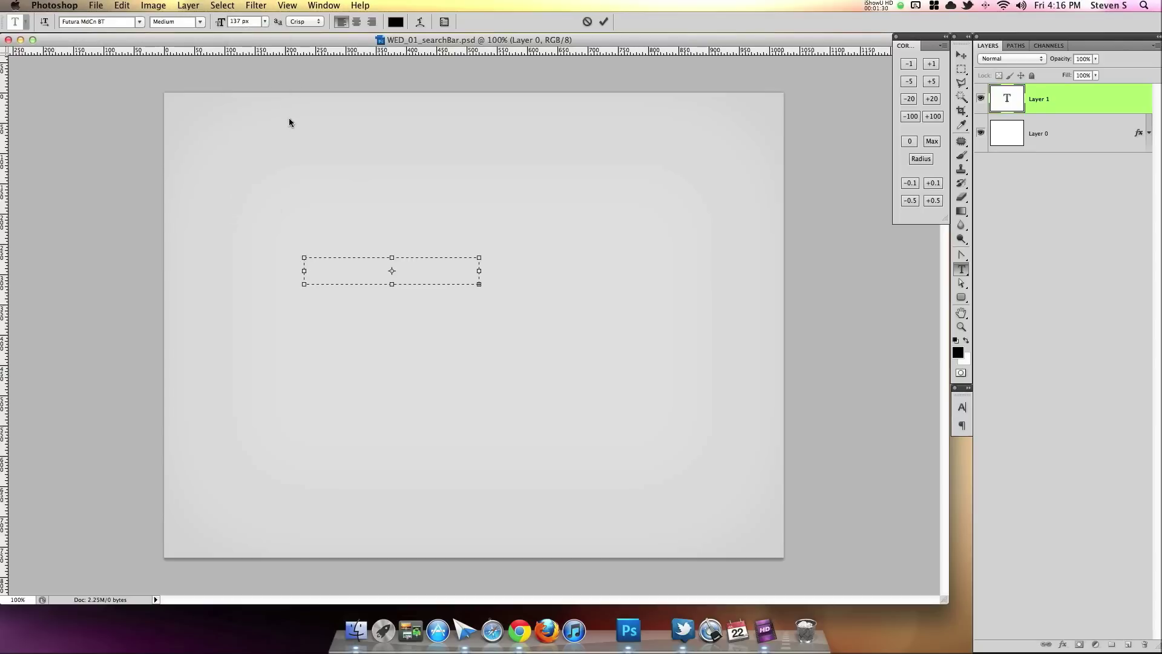
{"action": "left_click", "coordinate": [256, 22]}
{"action": "key", "text": "Up"}
{"action": "key", "text": "Up"}
{"action": "key", "text": "Up"}
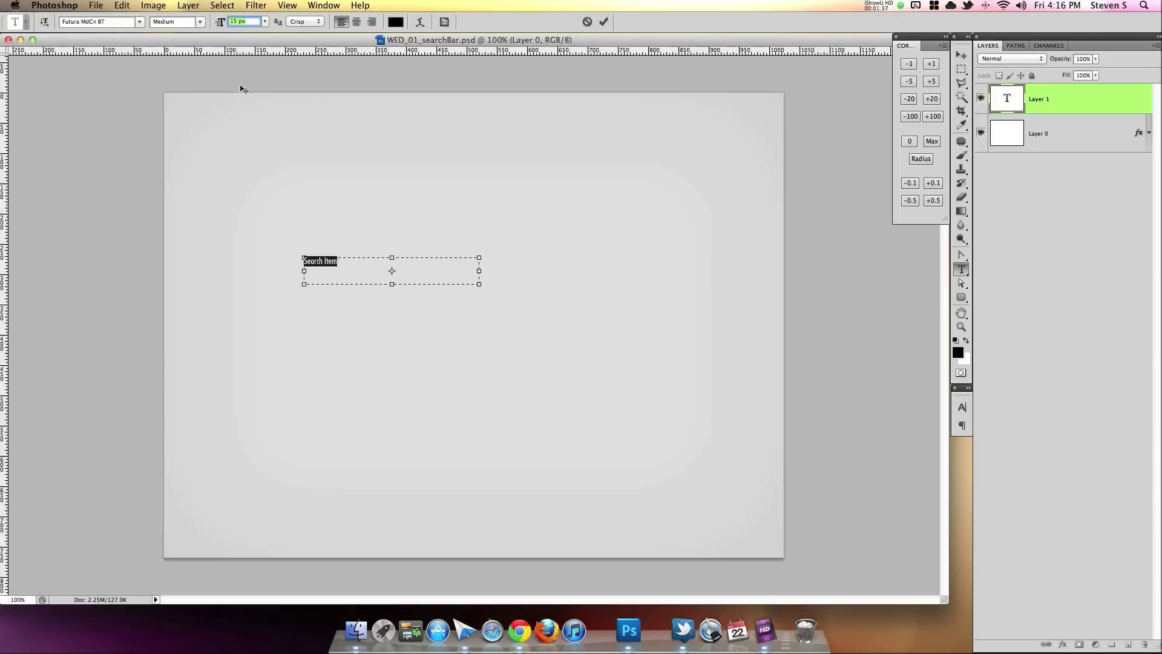
Set the Search Item text to Helvetica Neue in Medium weight
{"action": "left_click", "coordinate": [354, 264]}
{"action": "key", "text": "super+a"}
{"action": "left_click", "coordinate": [110, 21]}
{"action": "type", "text": "Helvetica"}
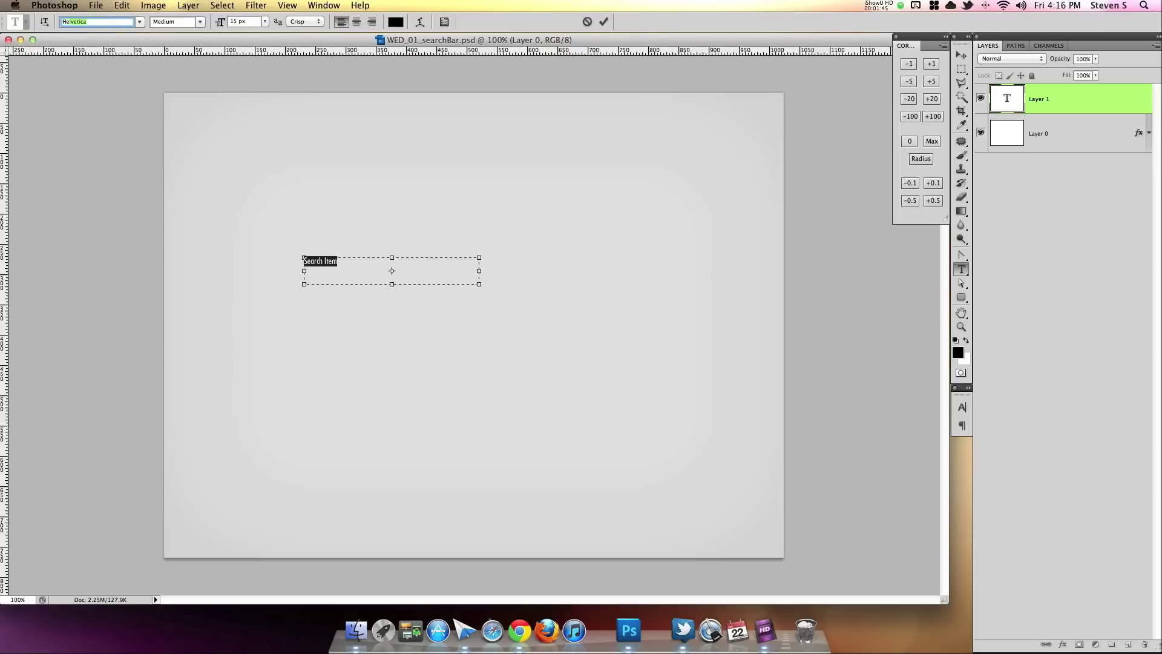
{"action": "key", "text": "Return"}
{"action": "key", "text": "Down"}
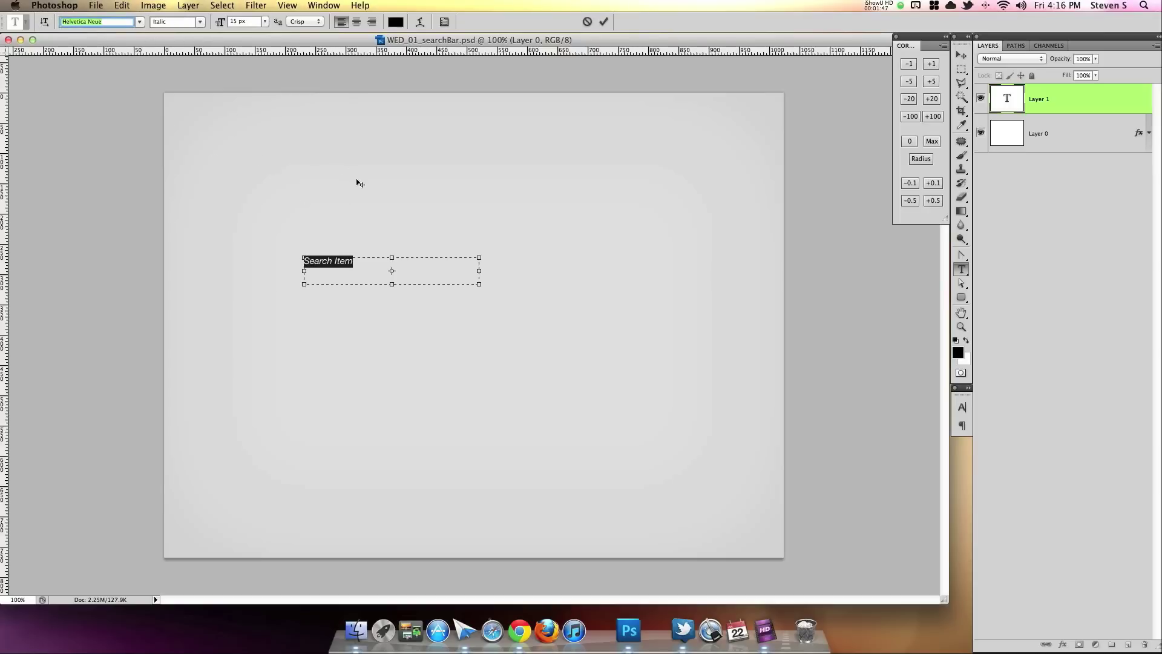
{"action": "left_click", "coordinate": [193, 22]}
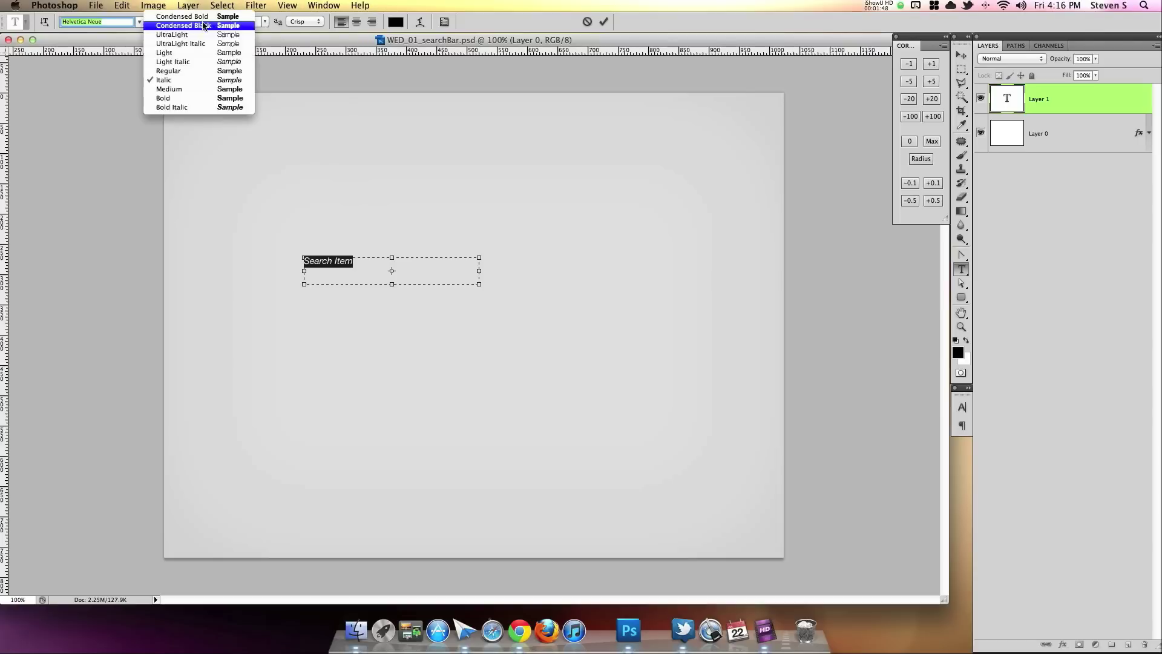
{"action": "left_click", "coordinate": [194, 90]}
Reduce the Search Item text to 14 px and commit it
{"action": "left_click", "coordinate": [360, 266]}
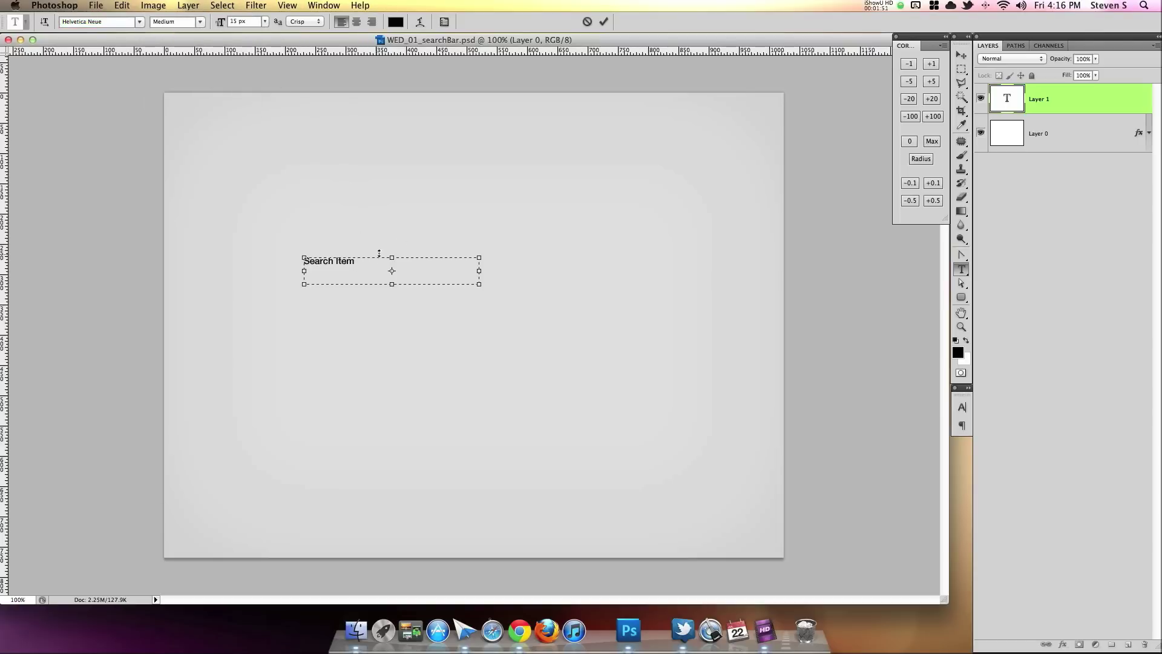
{"action": "key", "text": "super+a"}
{"action": "left_click", "coordinate": [264, 21]}
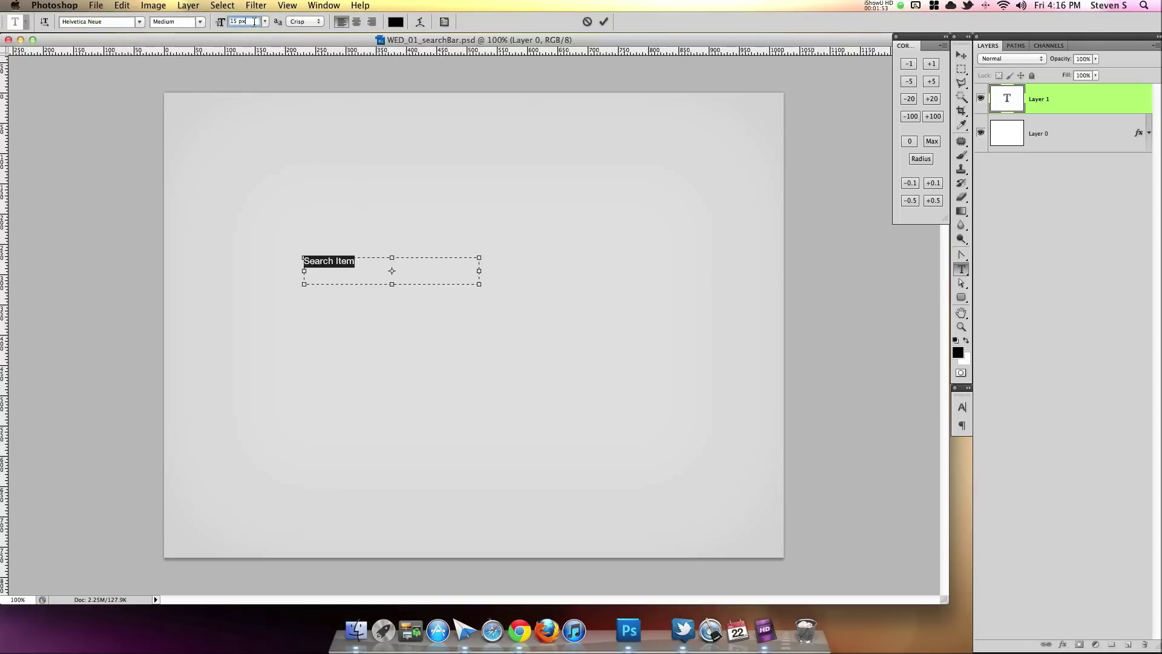
{"action": "key", "text": "Down"}
{"action": "left_click", "coordinate": [603, 22]}
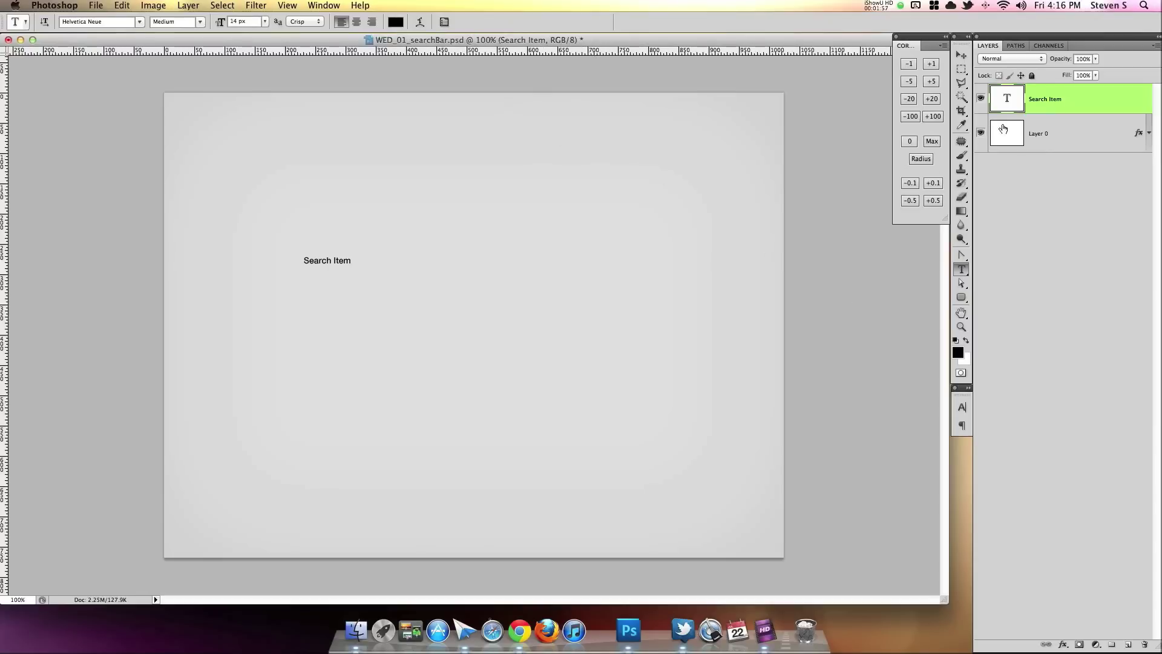
Add a new empty layer and select the Rounded Rectangle tool
{"action": "left_click", "coordinate": [1127, 644]}
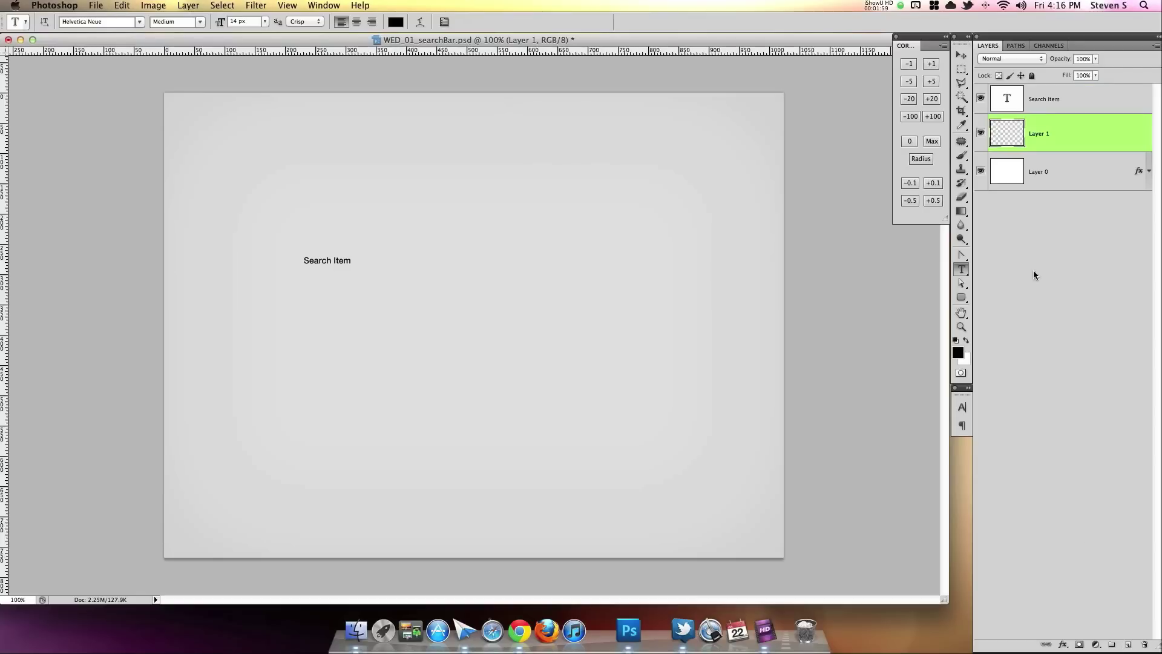
{"action": "left_click", "coordinate": [961, 297]}
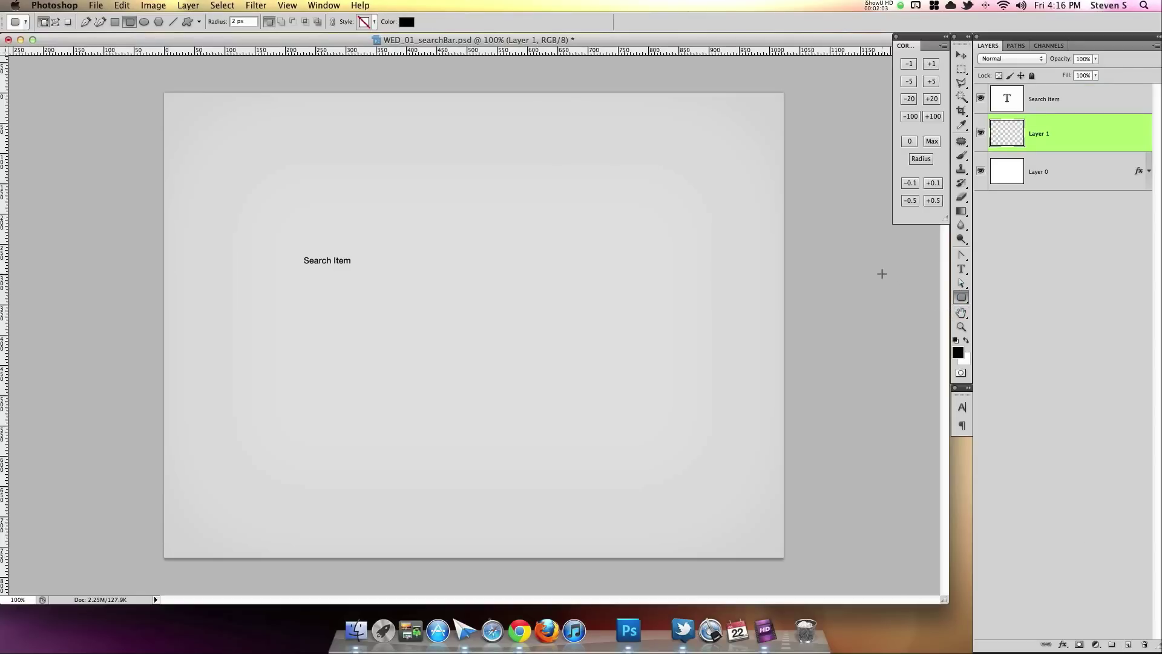
{"action": "key", "text": "super+equal"}
{"action": "left_click_drag", "start_coordinate": [495, 376], "coordinate": [648, 443]}
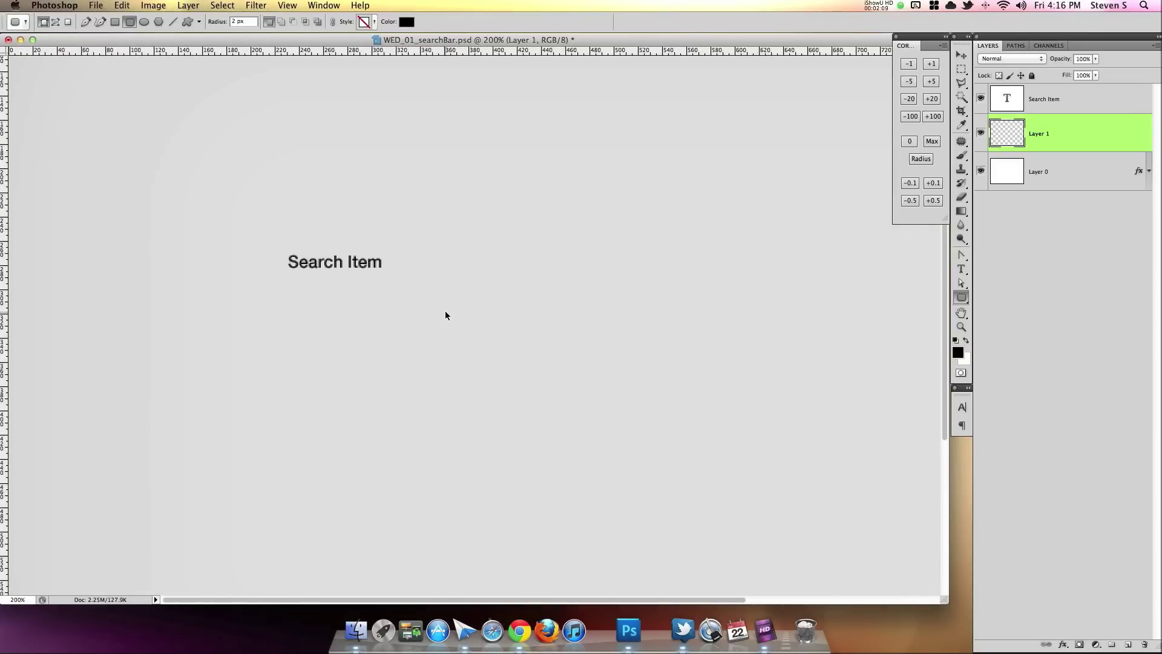
{"action": "key", "text": "super+minus"}
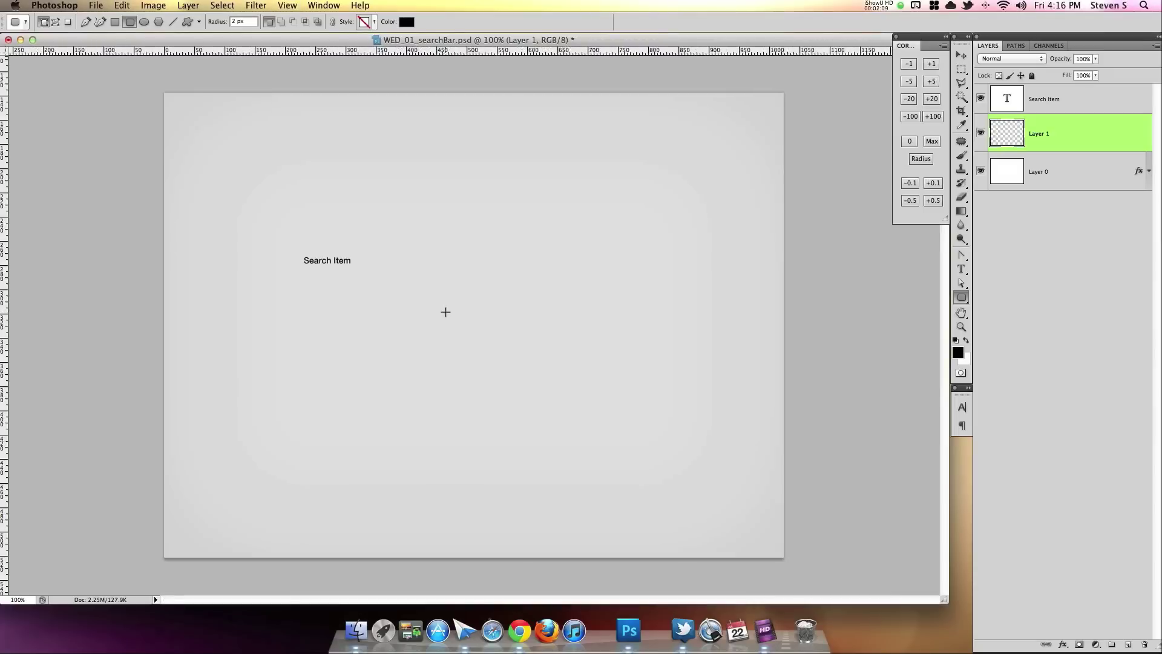
{"action": "right_click", "coordinate": [963, 300]}
{"action": "left_click", "coordinate": [999, 309]}
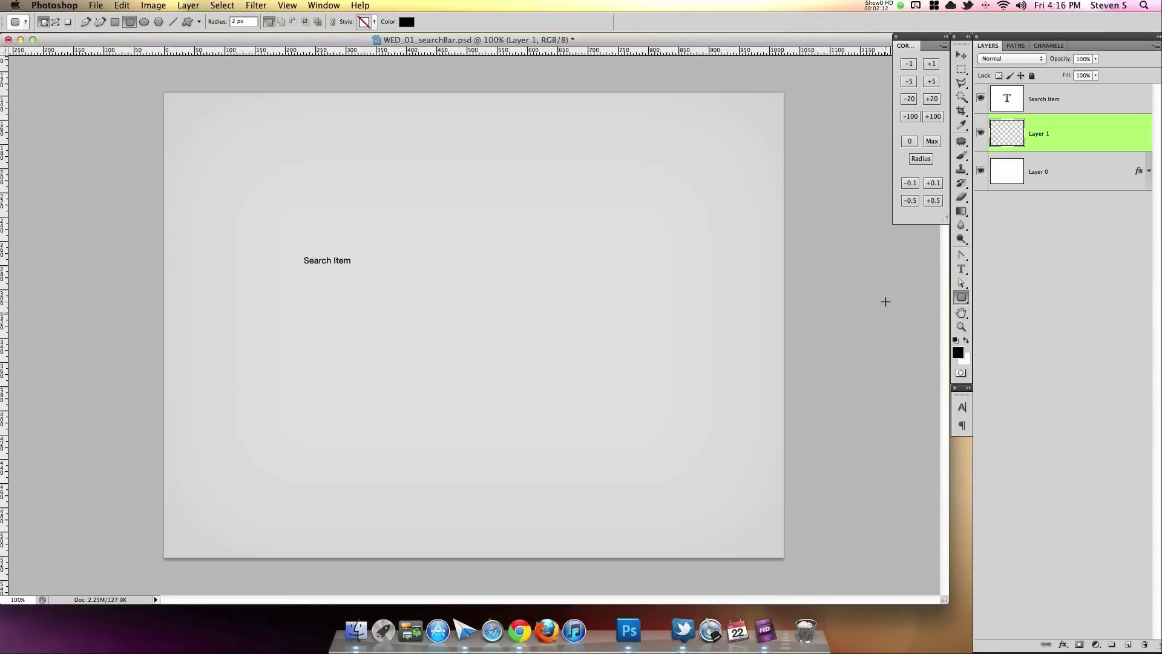
Draw a 4 px-radius rounded rectangle around the Search Item text
{"action": "double_click", "coordinate": [236, 21]}
{"action": "key", "text": "super+equal"}
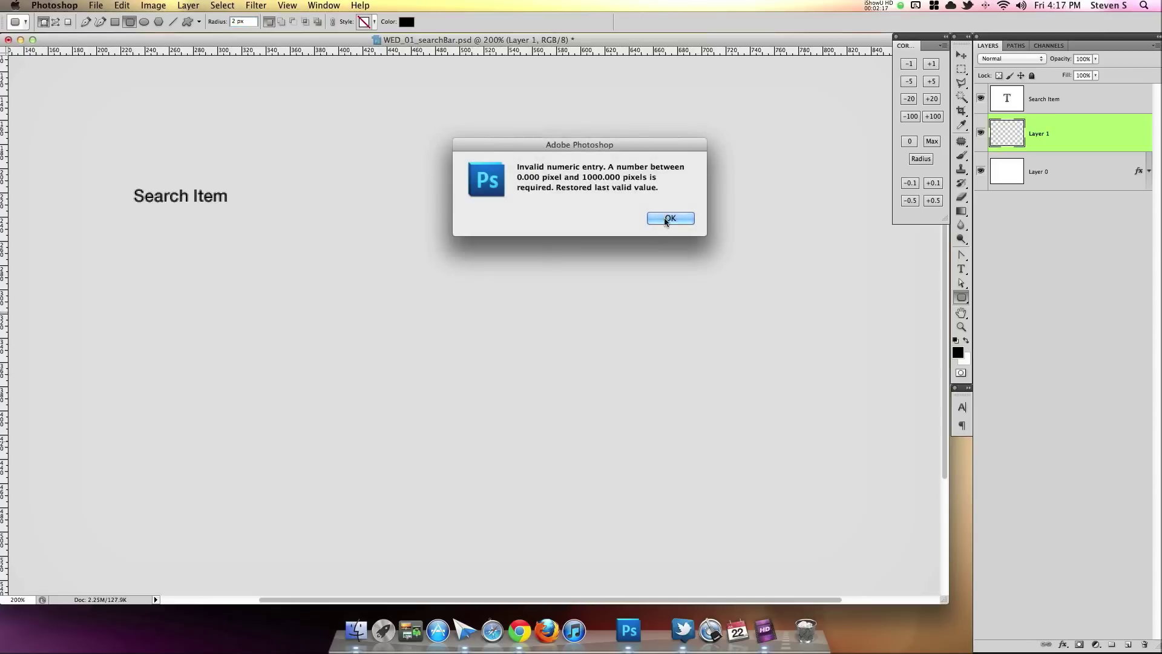
{"action": "left_click", "coordinate": [670, 219]}
{"action": "left_click_drag", "start_coordinate": [272, 262], "coordinate": [562, 303]}
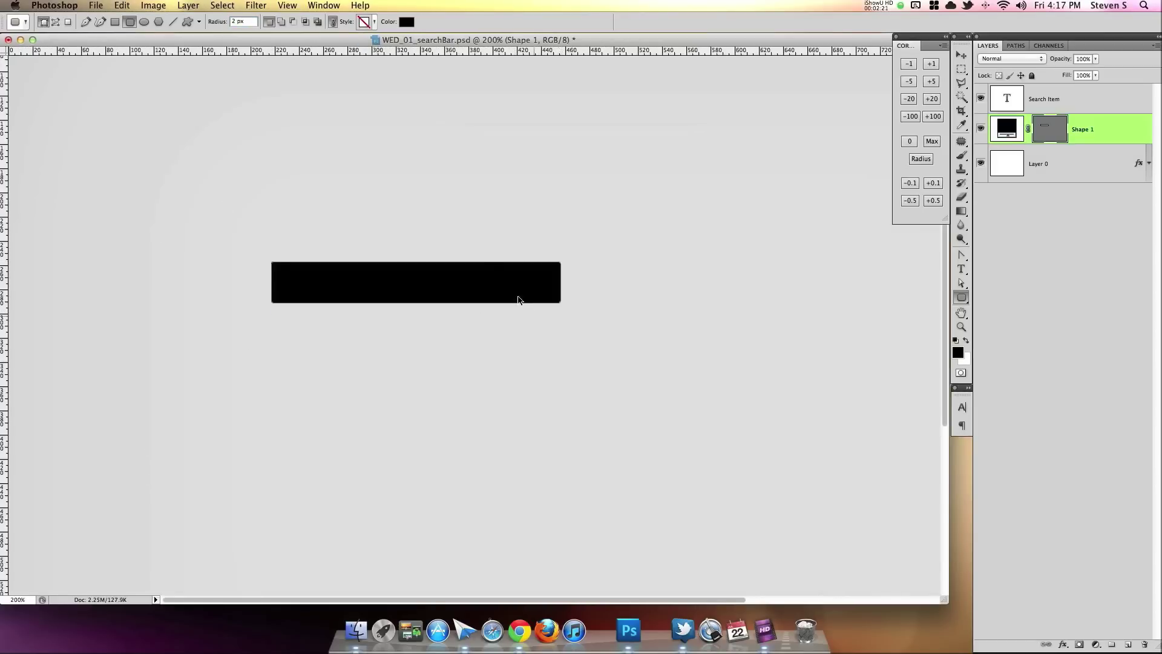
{"action": "key", "text": "super+z"}
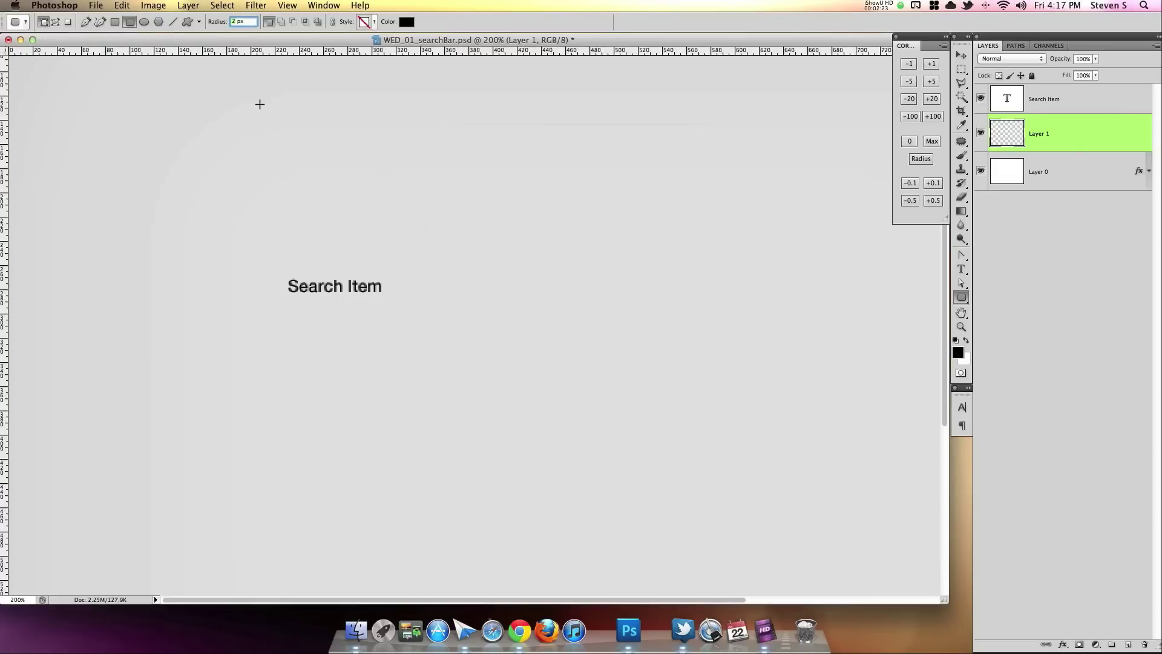
{"action": "type", "text": "4"}
{"action": "left_click_drag", "start_coordinate": [277, 269], "coordinate": [493, 305]}
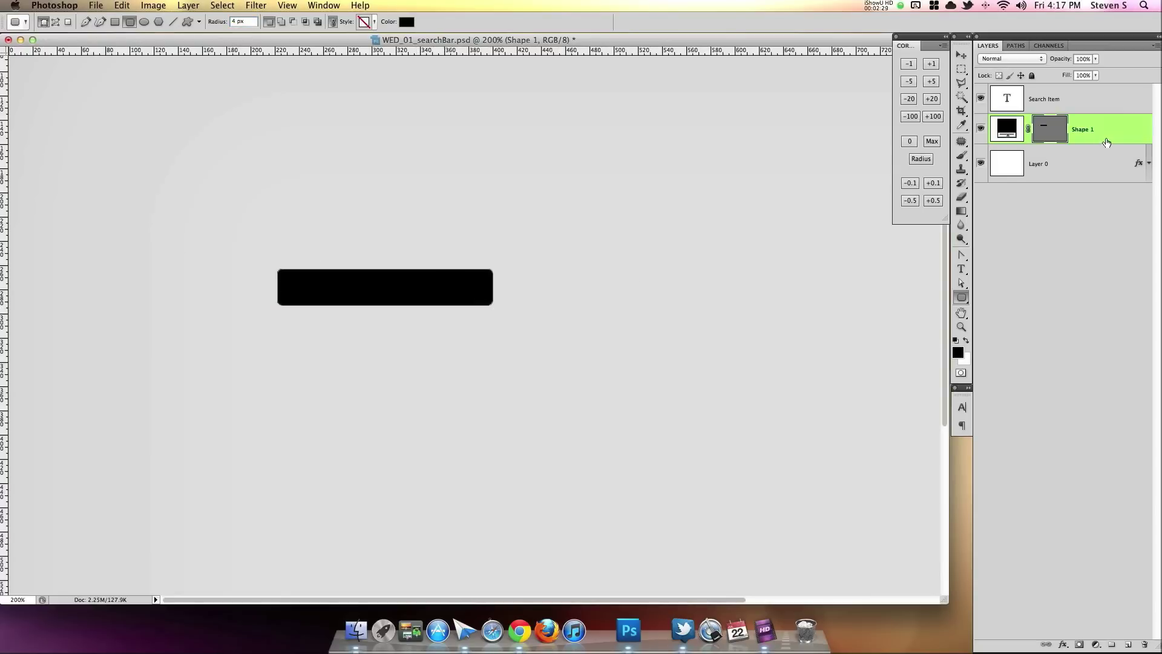
Fill the rounded rectangle white, then select Layer 0 beneath it
{"action": "double_click", "coordinate": [1008, 128]}
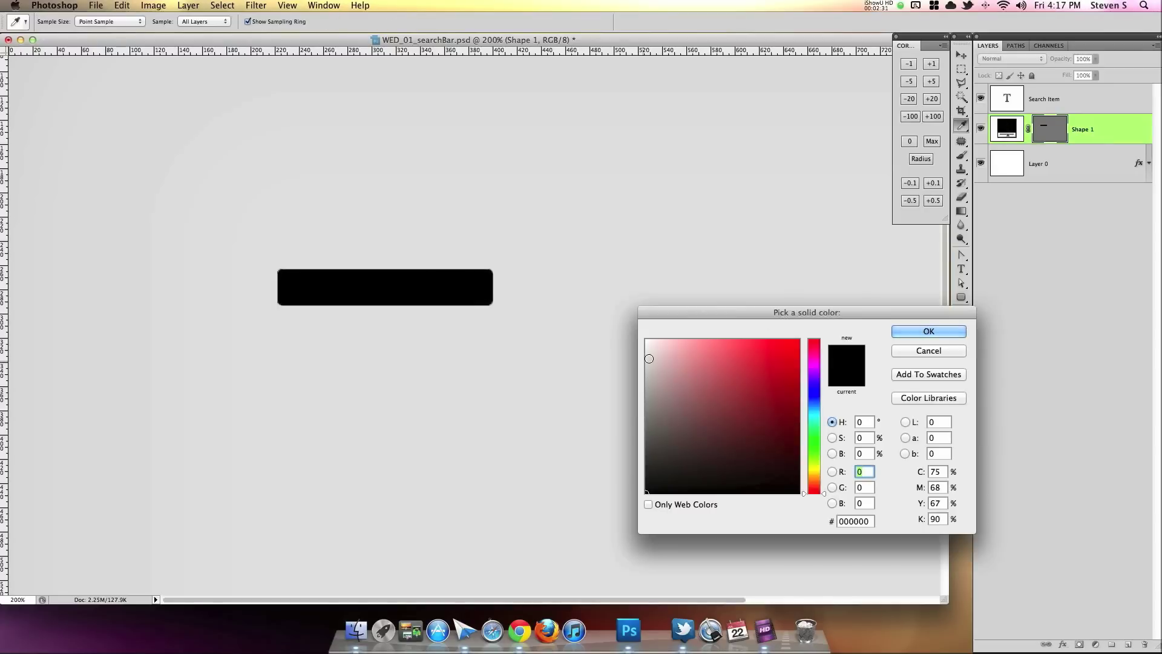
{"action": "left_click", "coordinate": [646, 340]}
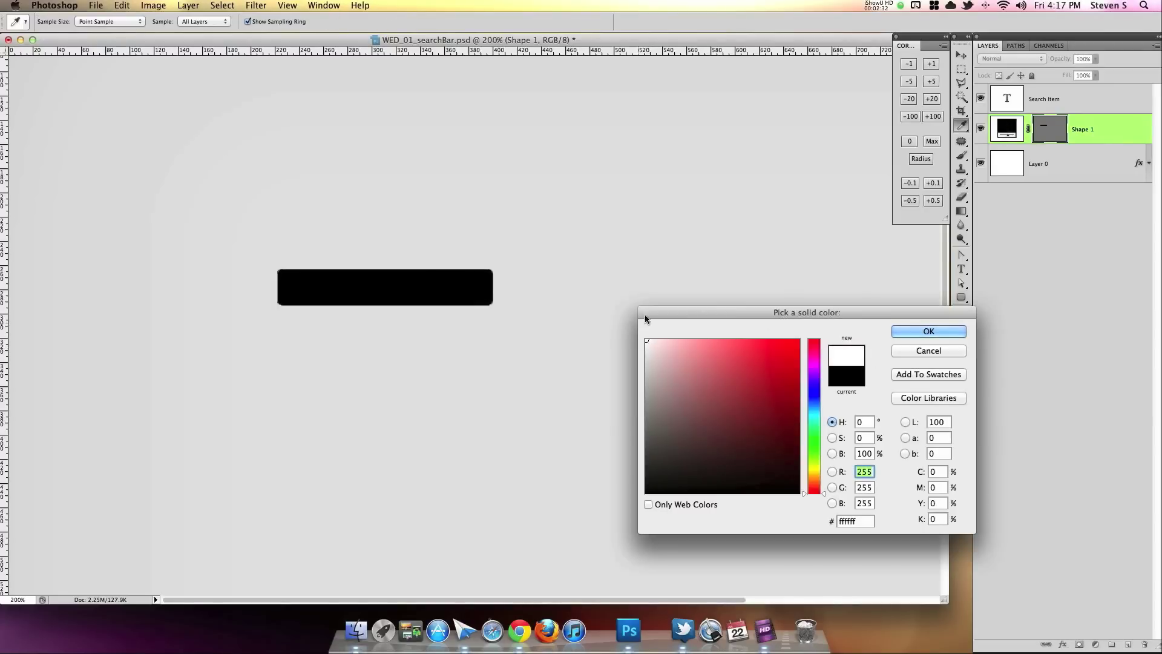
{"action": "left_click", "coordinate": [942, 332]}
{"action": "left_click", "coordinate": [1059, 174]}
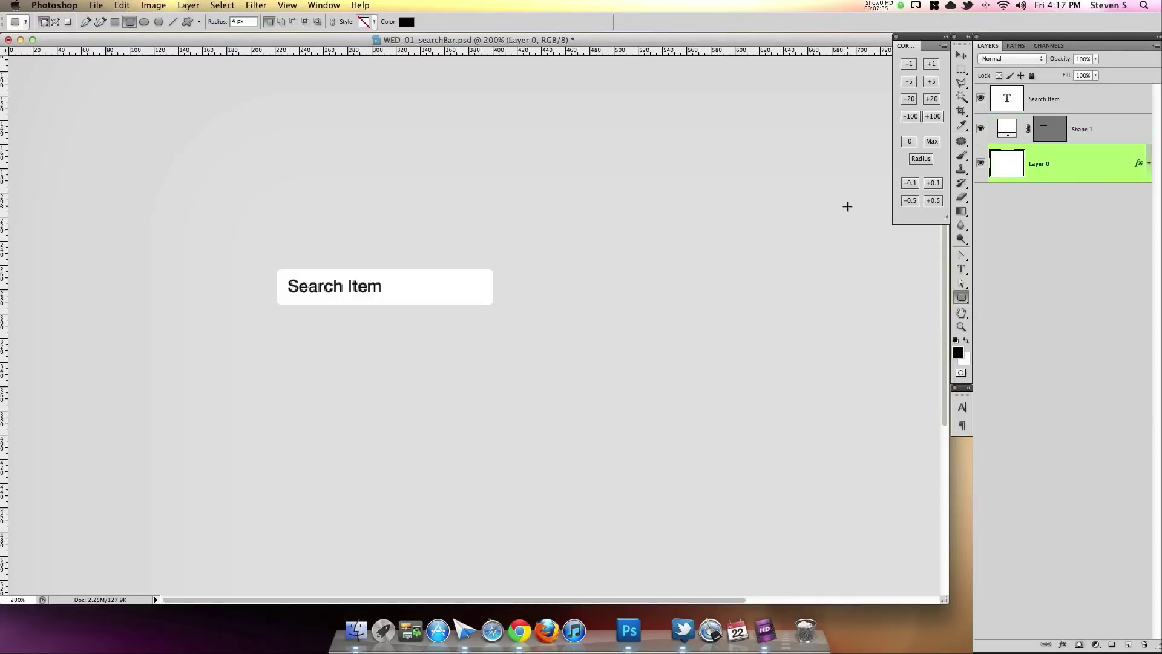
Duplicate the Shape 1 layer, removing a stray empty layer
{"action": "key", "text": "super+minus"}
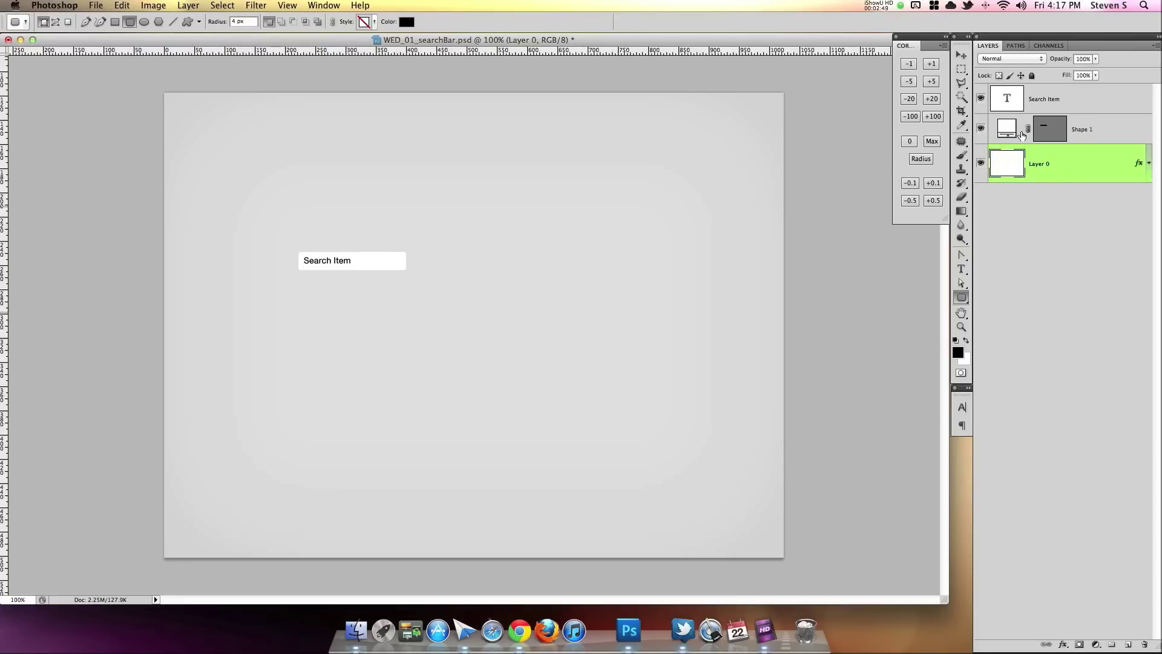
{"action": "left_click", "coordinate": [1104, 140]}
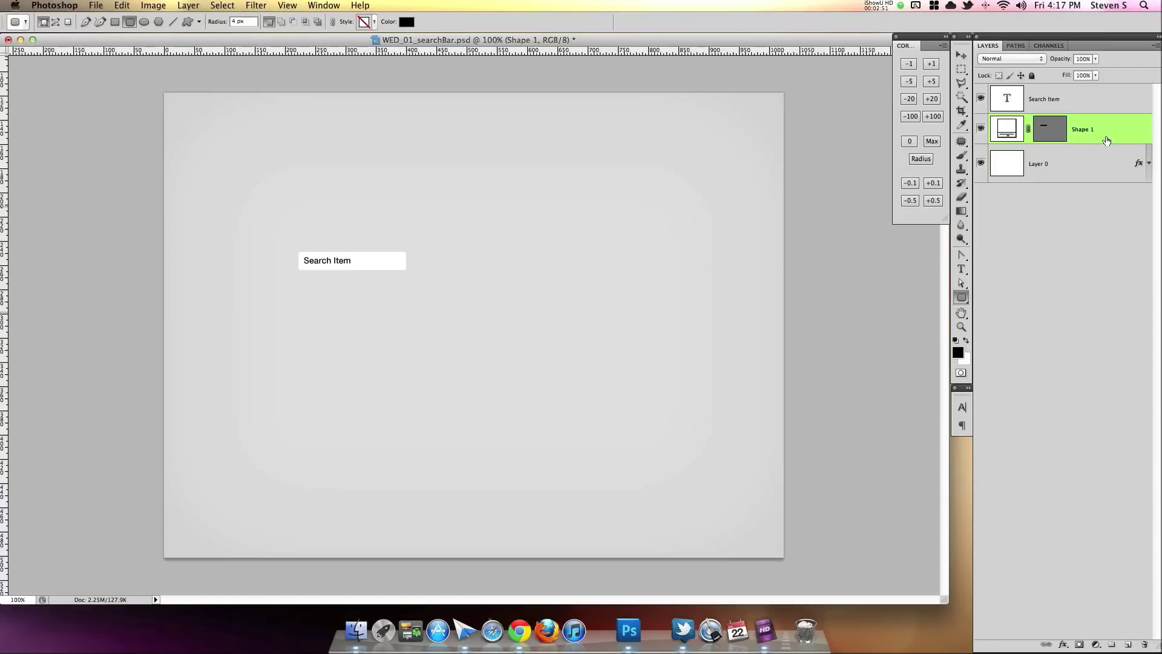
{"action": "left_click", "coordinate": [1126, 646]}
{"action": "key", "text": "super+plus"}
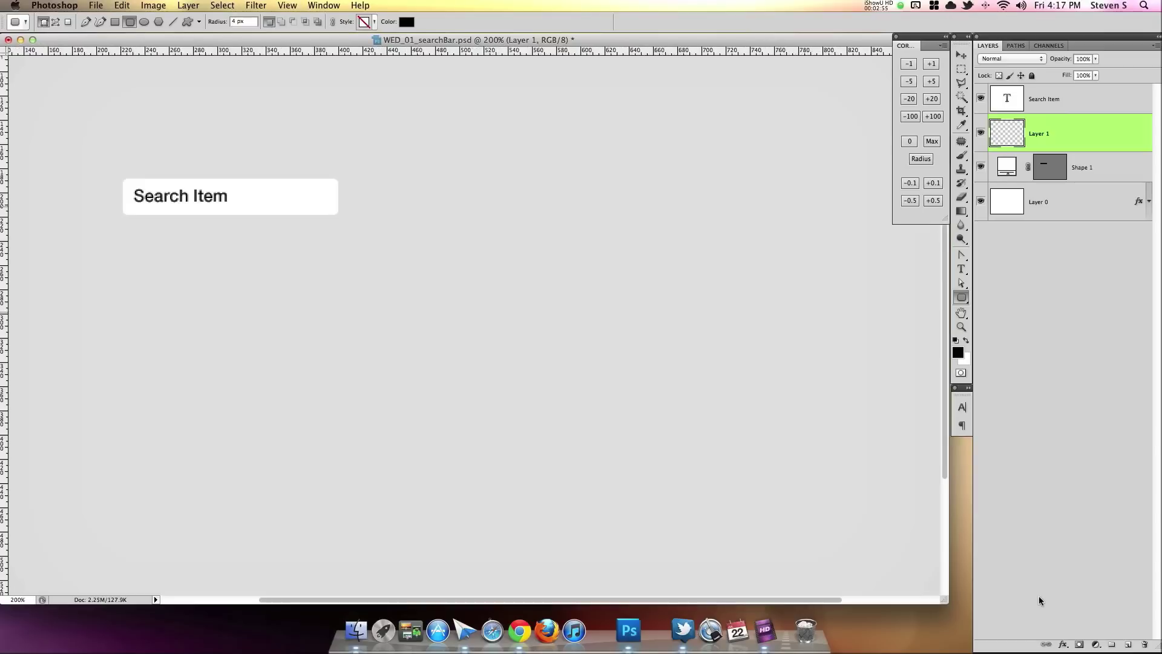
{"action": "left_click", "coordinate": [1101, 174]}
{"action": "left_click_drag", "start_coordinate": [1099, 138], "coordinate": [1144, 644]}
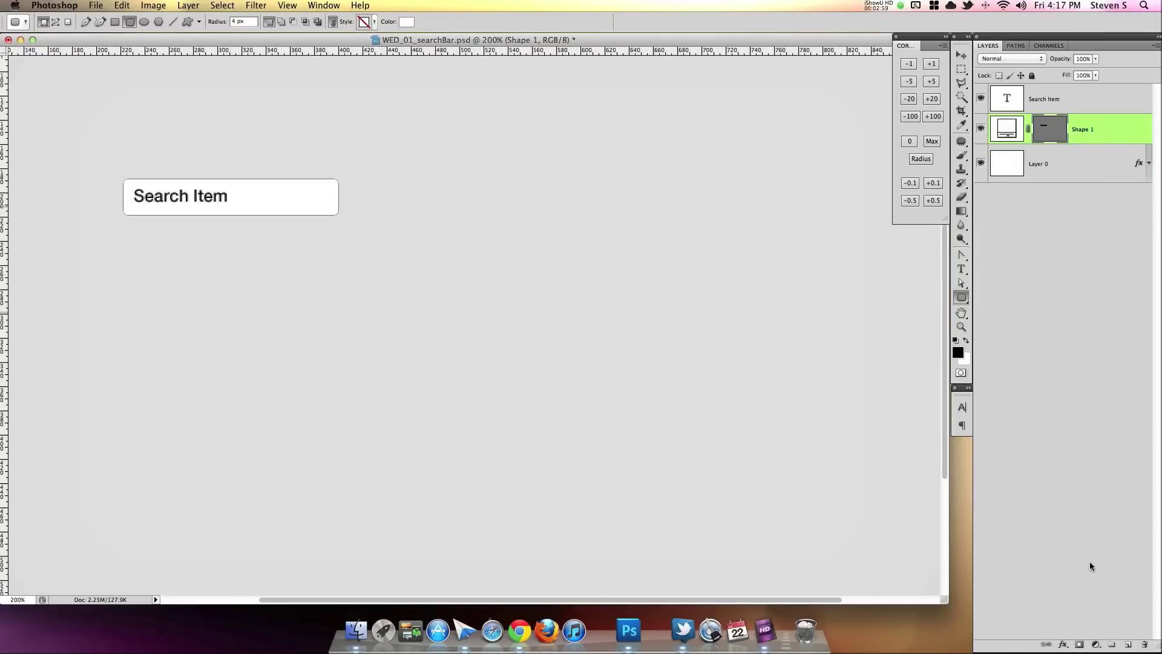
{"action": "key", "text": "super+j"}
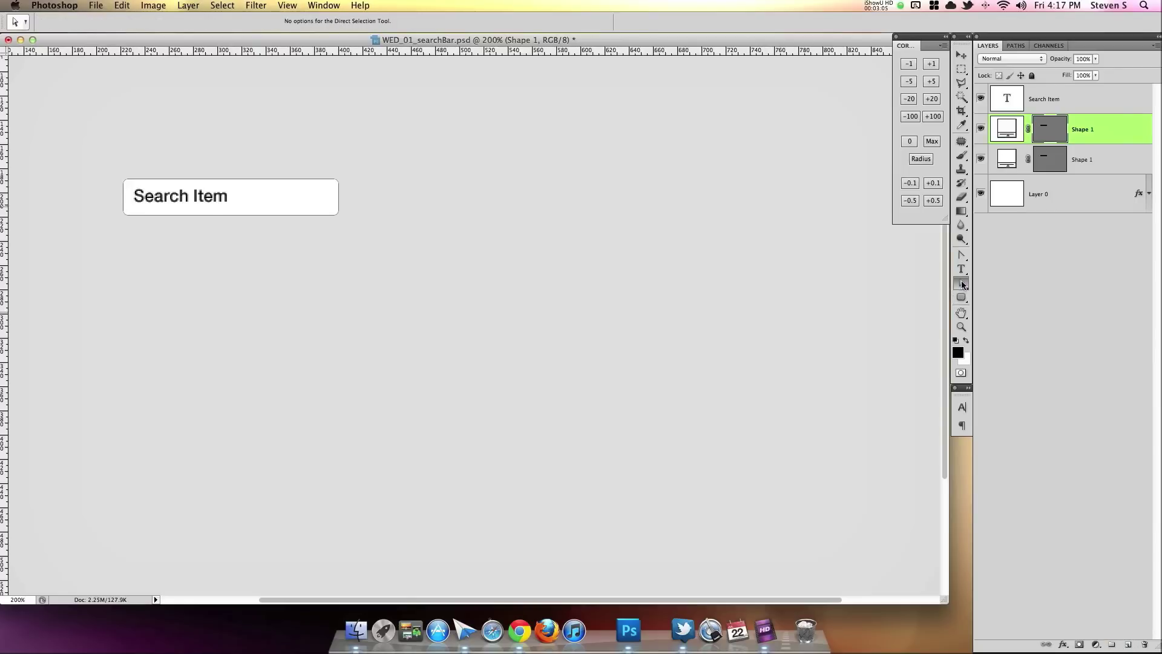
Move the field shape's left anchor points to widen the white field leftward
{"action": "left_click", "coordinate": [961, 283]}
{"action": "left_click_drag", "start_coordinate": [101, 158], "coordinate": [204, 260]}
{"action": "left_click_drag", "start_coordinate": [126, 215], "coordinate": [296, 204]}
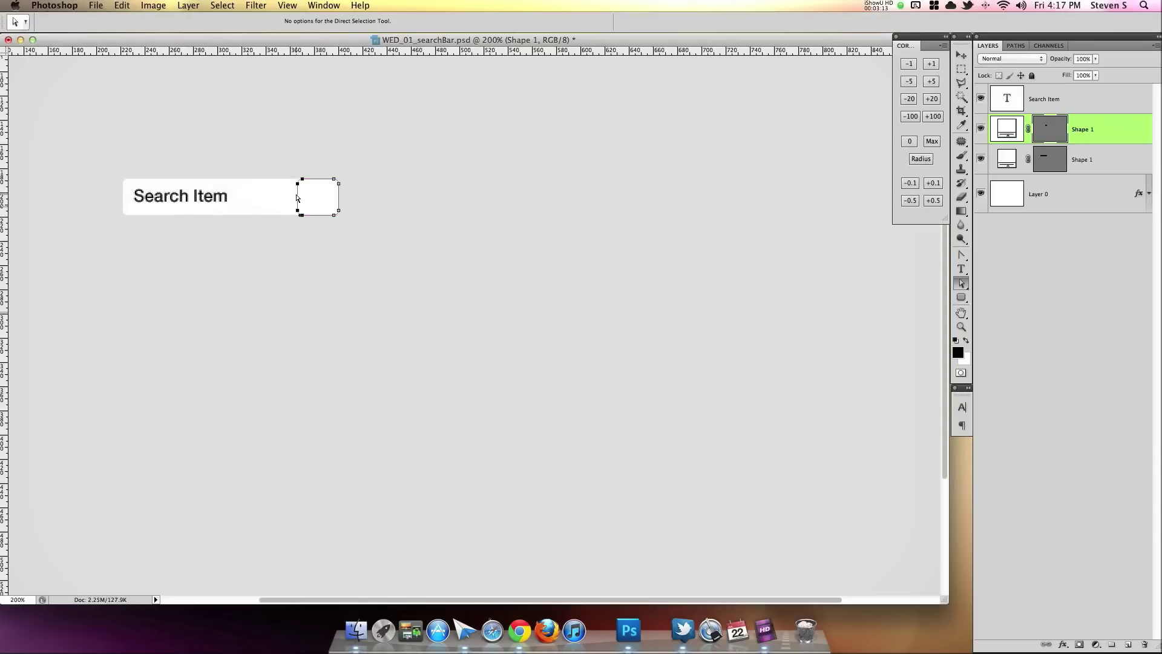
{"action": "left_click", "coordinate": [1067, 209]}
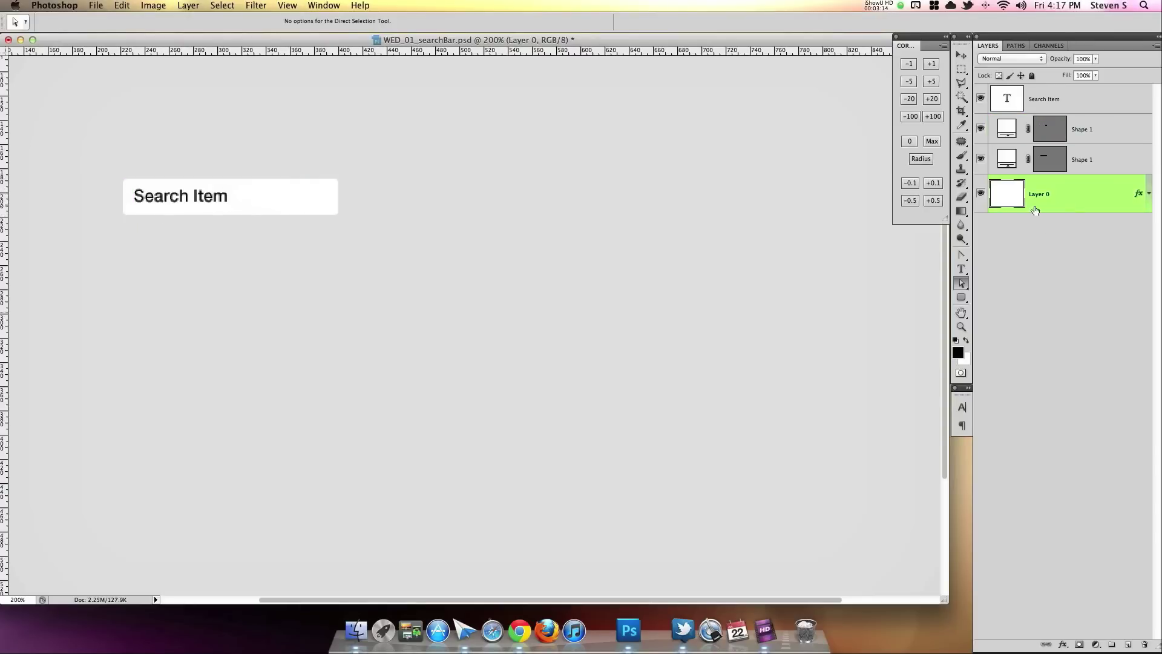
{"action": "left_click", "coordinate": [1069, 167]}
{"action": "left_click_drag", "start_coordinate": [78, 150], "coordinate": [90, 214]}
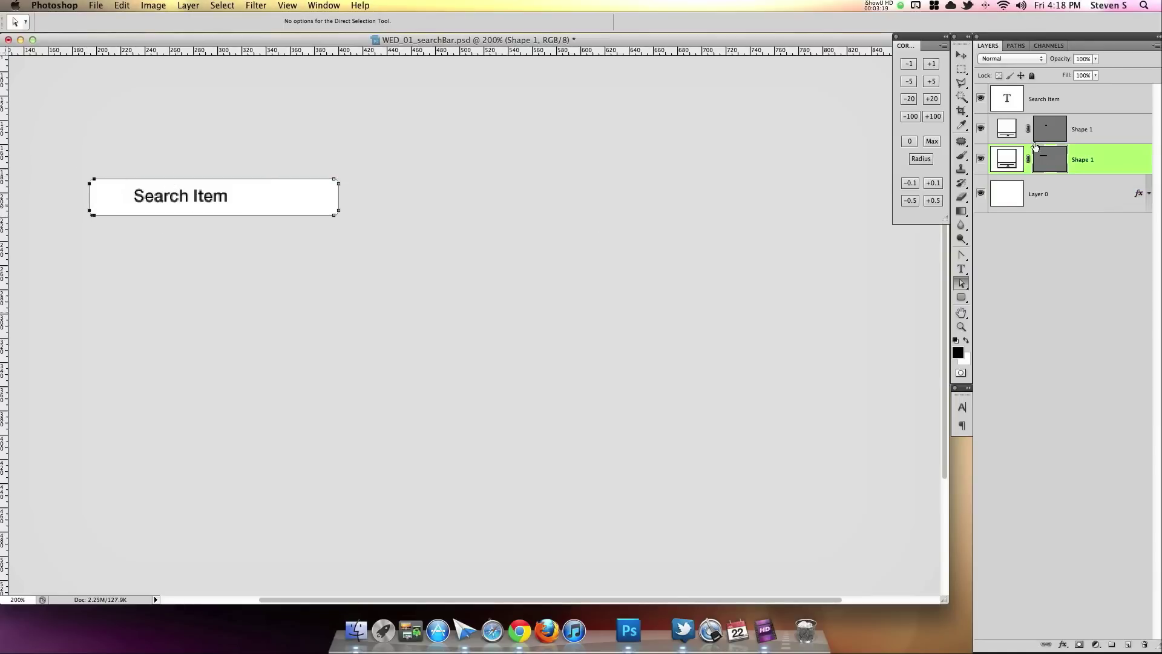
Fill the square button shape with green 84cf5f
{"action": "double_click", "coordinate": [1008, 131]}
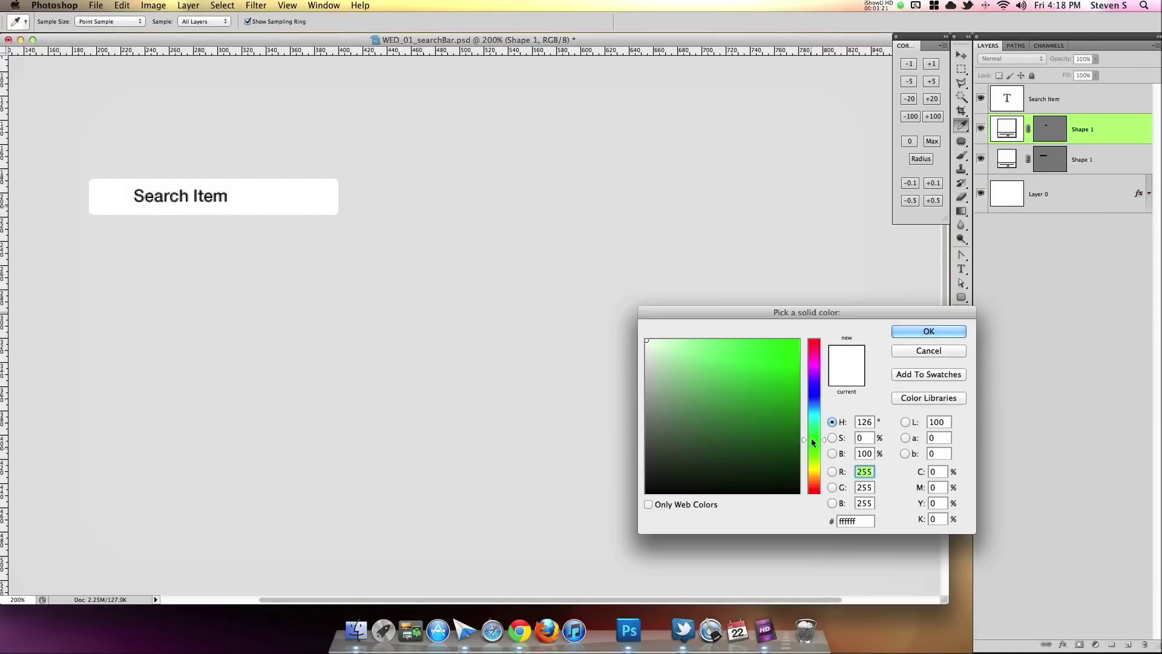
{"action": "mouse_move", "coordinate": [812, 438]}
{"action": "left_mouse_down"}
{"action": "mouse_move", "coordinate": [809, 429]}
{"action": "mouse_move", "coordinate": [812, 450]}
{"action": "left_mouse_up"}
{"action": "left_click", "coordinate": [729, 368]}
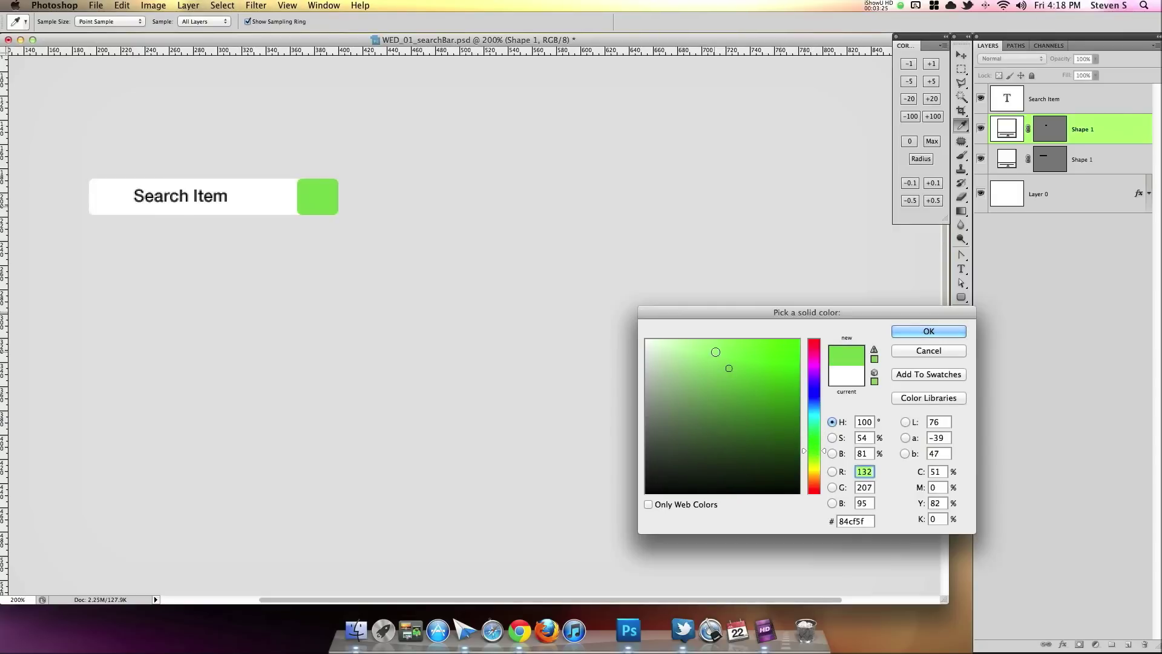
{"action": "left_click", "coordinate": [928, 331]}
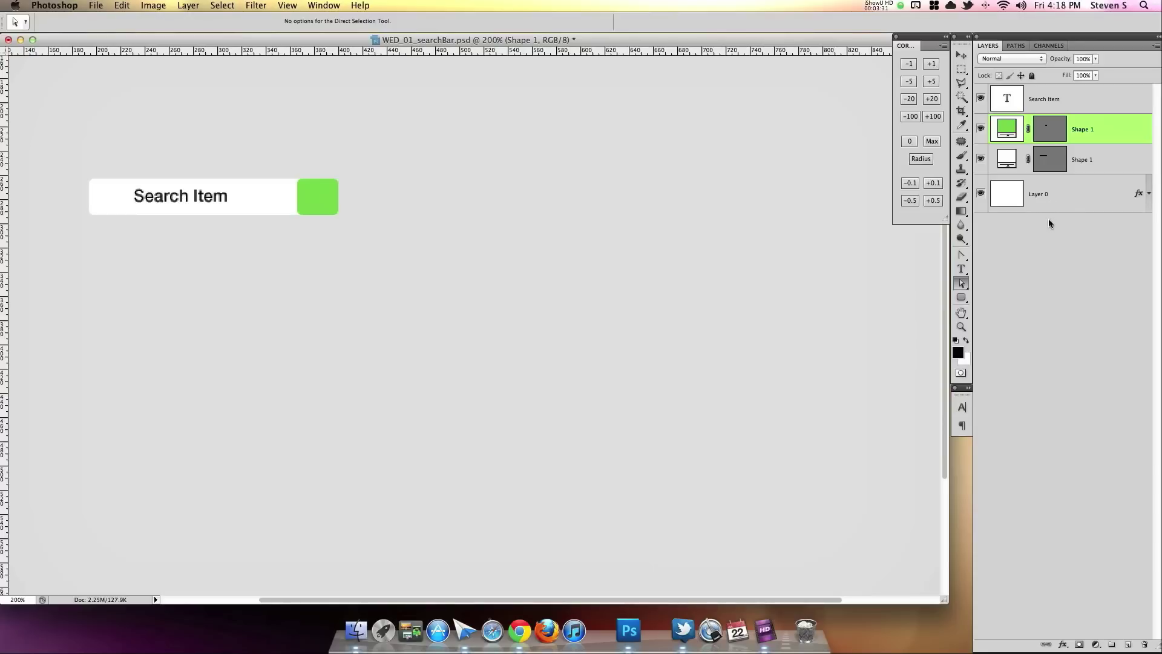
Give the search field layer a 1 px a0a0a0 grey stroke
{"action": "double_click", "coordinate": [1124, 167]}
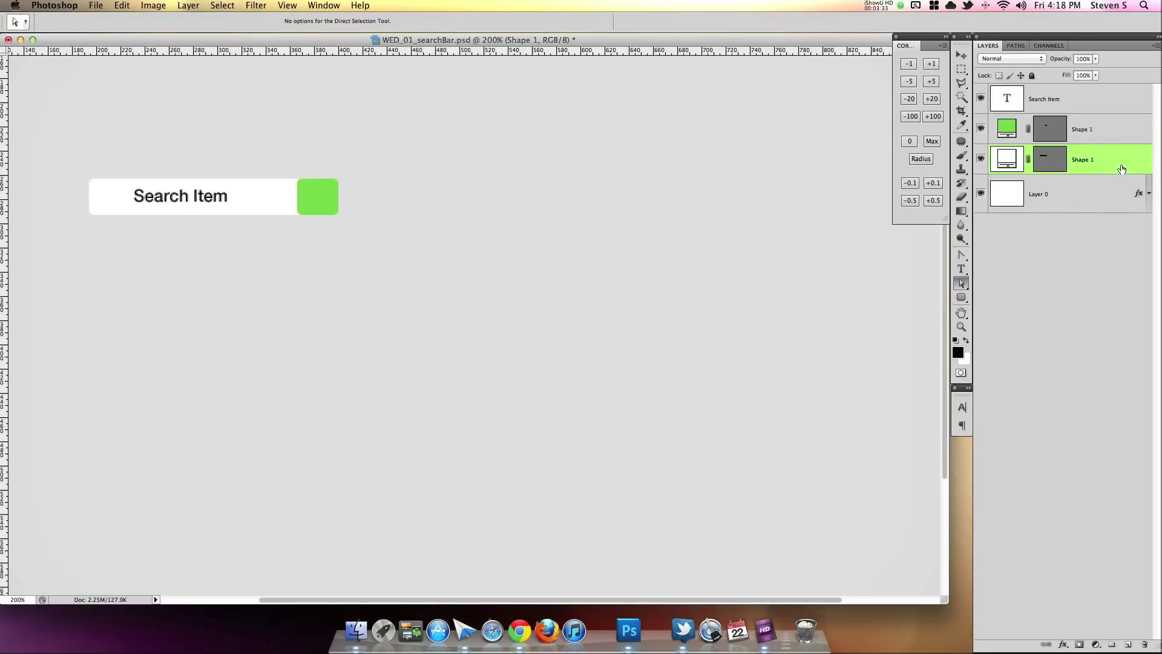
{"action": "left_click_drag", "start_coordinate": [937, 244], "coordinate": [890, 216]}
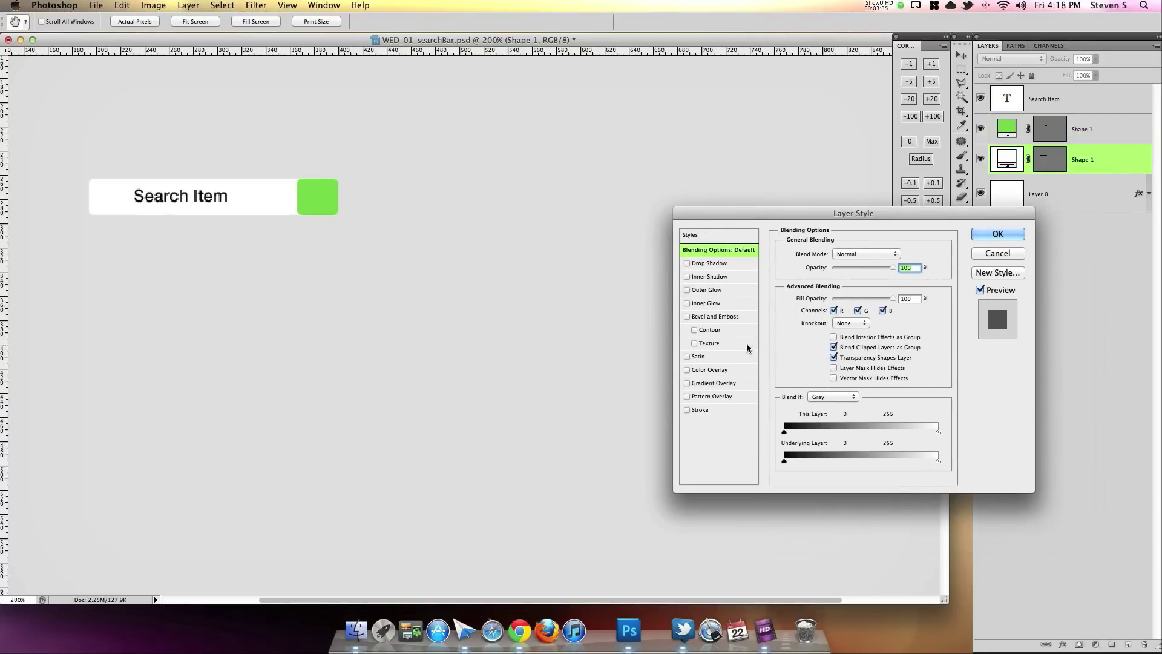
{"action": "left_click", "coordinate": [687, 409]}
{"action": "left_click", "coordinate": [701, 410]}
{"action": "type", "text": "1"}
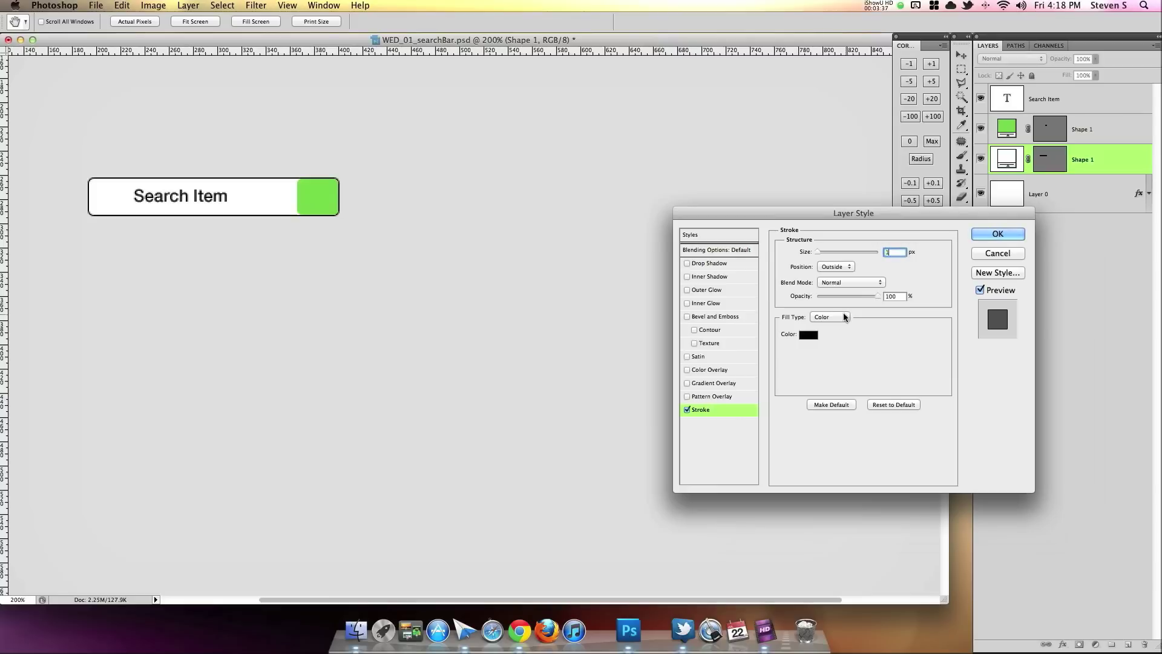
{"action": "left_click", "coordinate": [809, 335]}
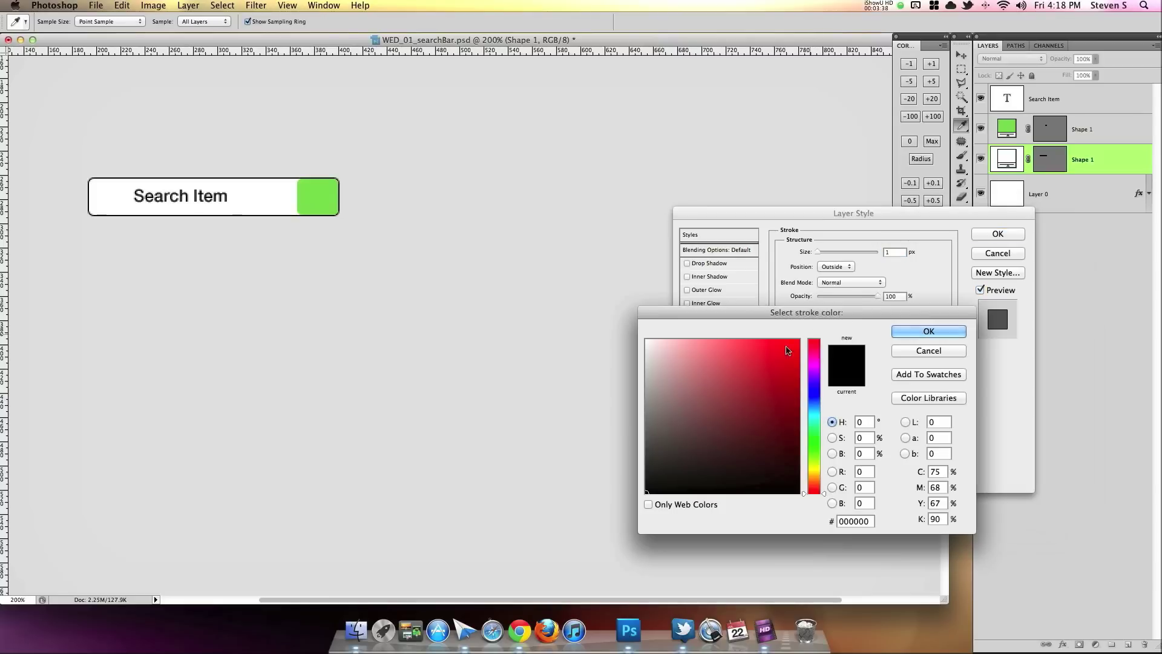
{"action": "left_click", "coordinate": [446, 282]}
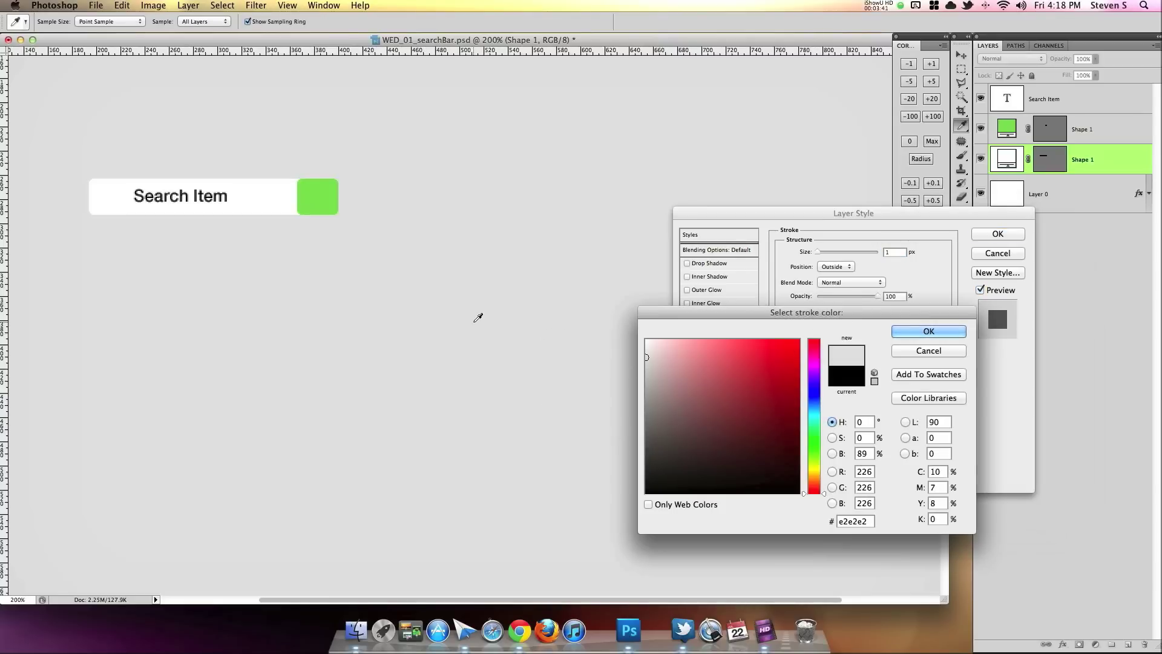
{"action": "left_click", "coordinate": [643, 382]}
{"action": "mouse_move", "coordinate": [643, 381]}
{"action": "left_mouse_down"}
{"action": "mouse_move", "coordinate": [651, 403]}
{"action": "mouse_move", "coordinate": [638, 404]}
{"action": "left_mouse_up"}
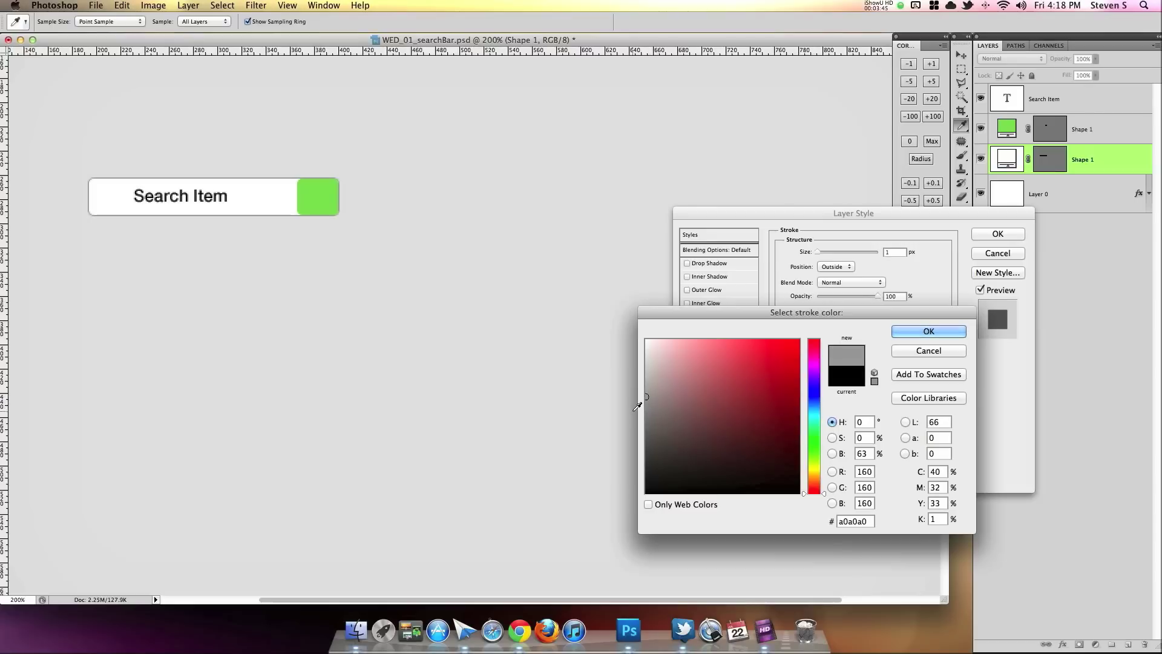
{"action": "left_click", "coordinate": [915, 332]}
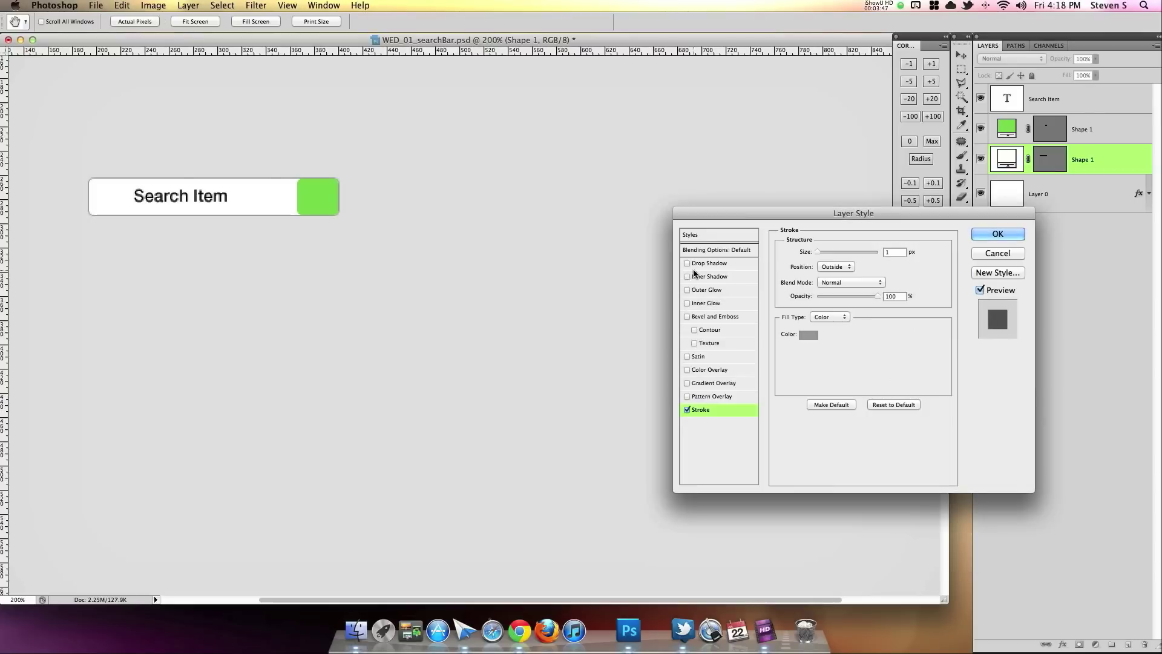
Add a white drop shadow in Normal blend mode to the field
{"action": "left_click", "coordinate": [707, 262]}
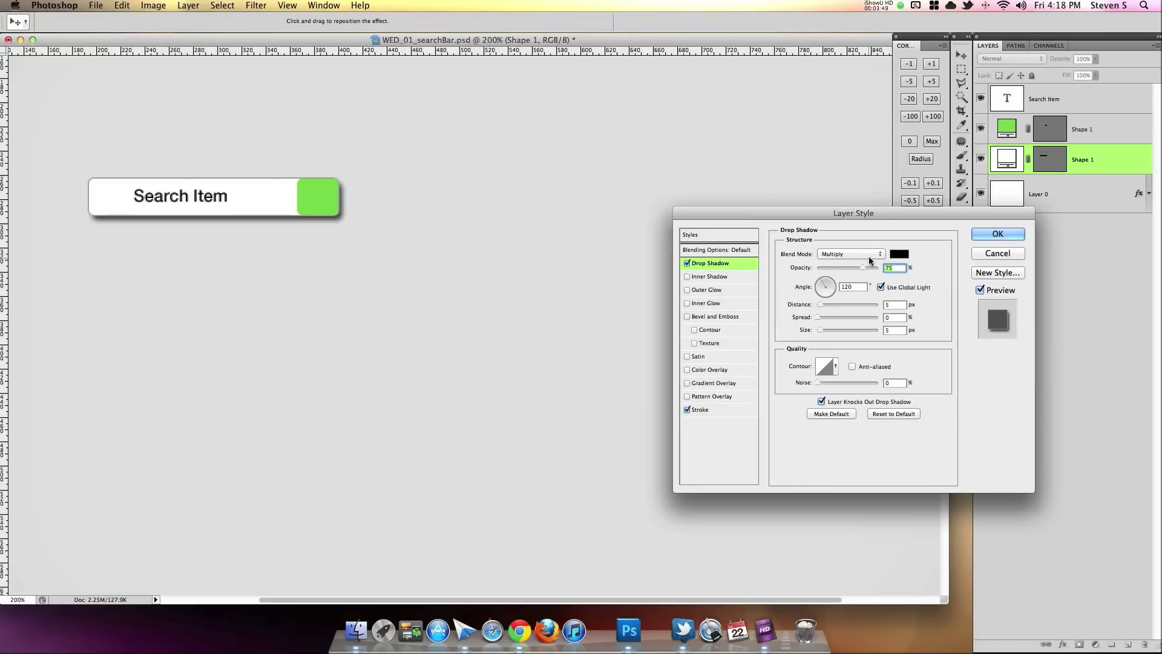
{"action": "left_click", "coordinate": [872, 254]}
{"action": "left_click", "coordinate": [859, 223]}
{"action": "left_click", "coordinate": [900, 254]}
{"action": "left_click_drag", "start_coordinate": [680, 365], "coordinate": [647, 341]}
{"action": "left_click", "coordinate": [929, 331]}
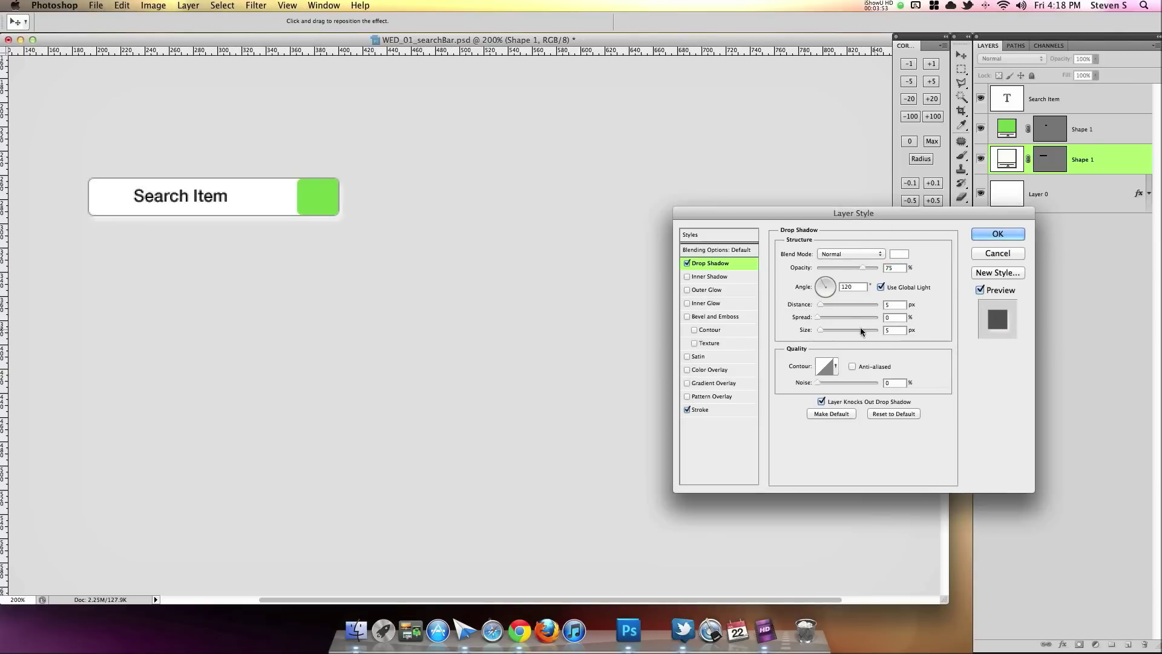
Set the drop shadow to distance 1, spread 100, size 1, angle 90, lower opacity
{"action": "left_click", "coordinate": [837, 304]}
{"action": "type", "text": "1"}
{"action": "left_click_drag", "start_coordinate": [818, 317], "coordinate": [893, 328]}
{"action": "double_click", "coordinate": [893, 328]}
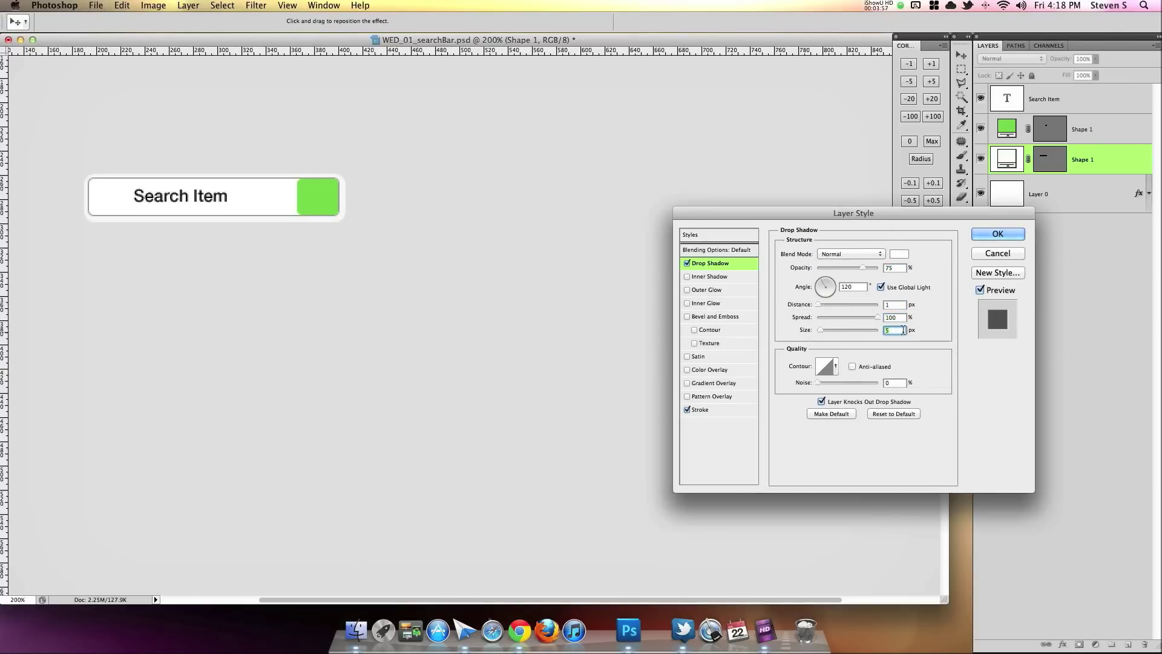
{"action": "type", "text": "0"}
{"action": "key", "text": "Up"}
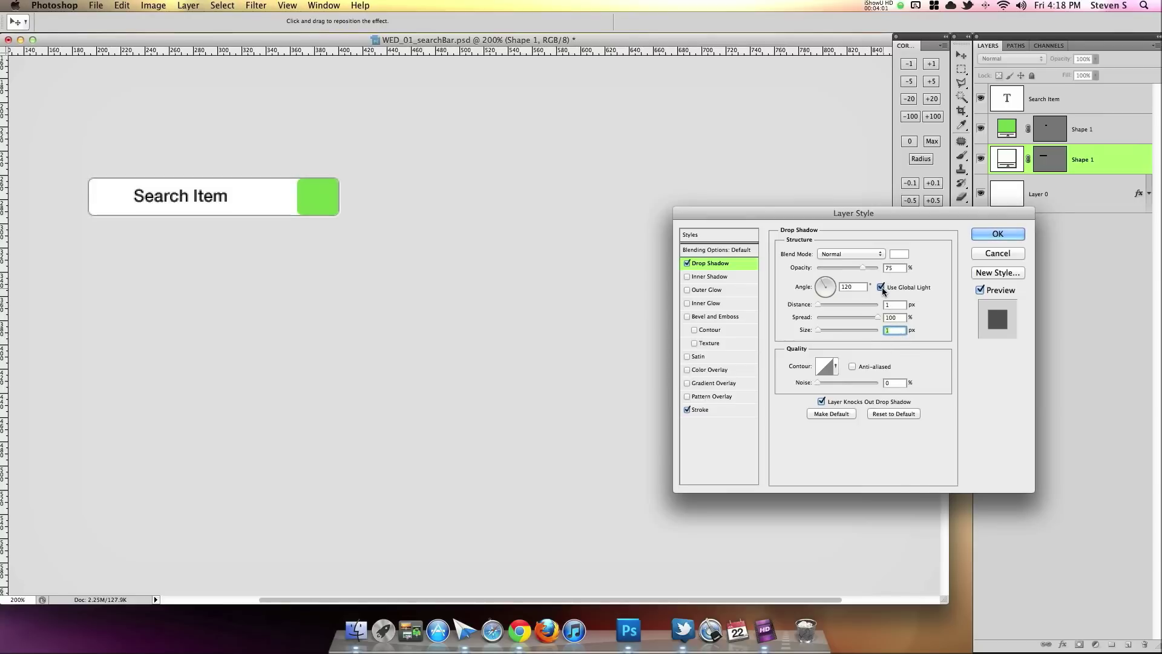
{"action": "double_click", "coordinate": [847, 287]}
{"action": "type", "text": "90"}
{"action": "left_click_drag", "start_coordinate": [861, 264], "coordinate": [857, 267]}
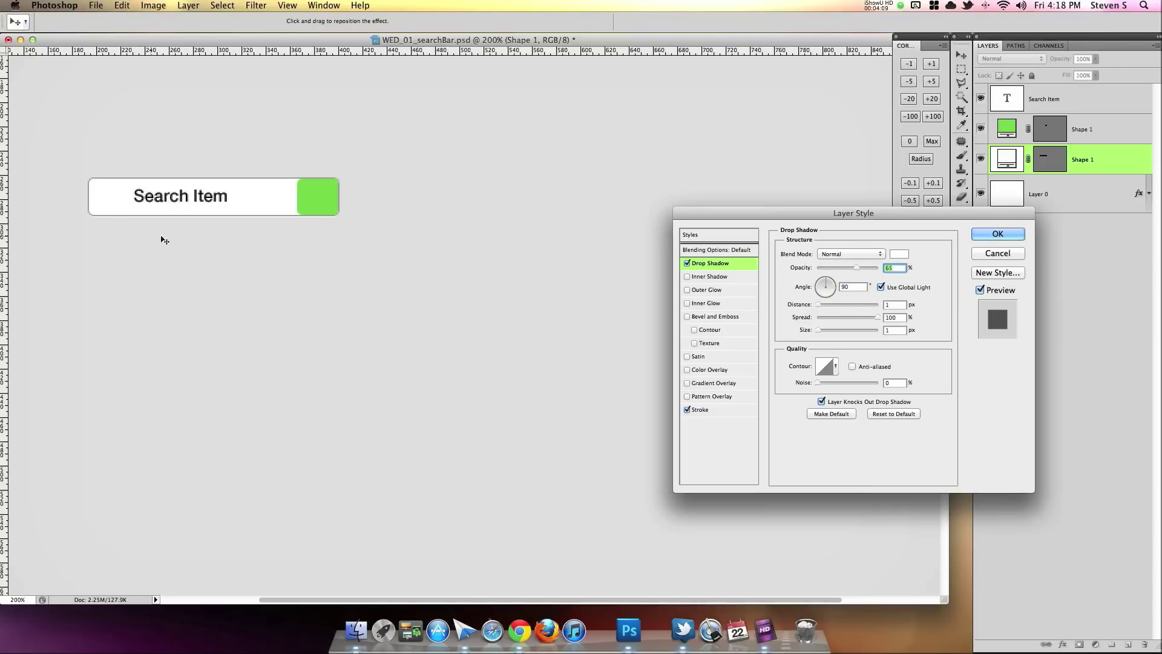
Apply the styles, reopen them, and add an inner shadow, adjusting choke, distance, size and opacity
{"action": "left_click", "coordinate": [1011, 236]}
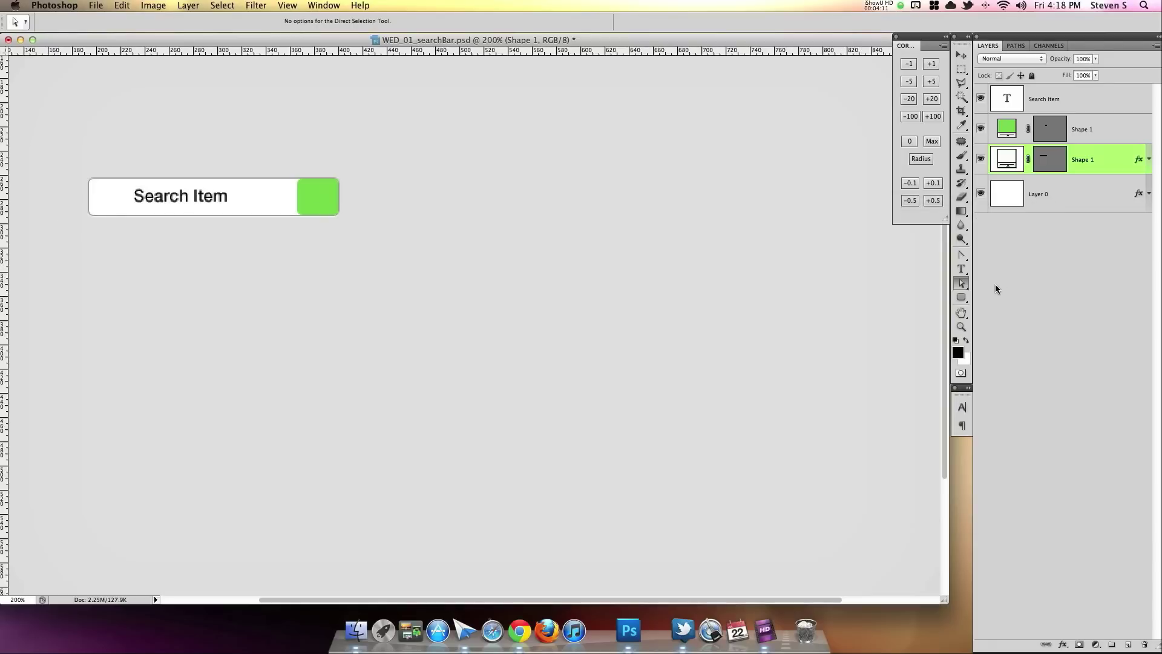
{"action": "double_click", "coordinate": [1113, 171]}
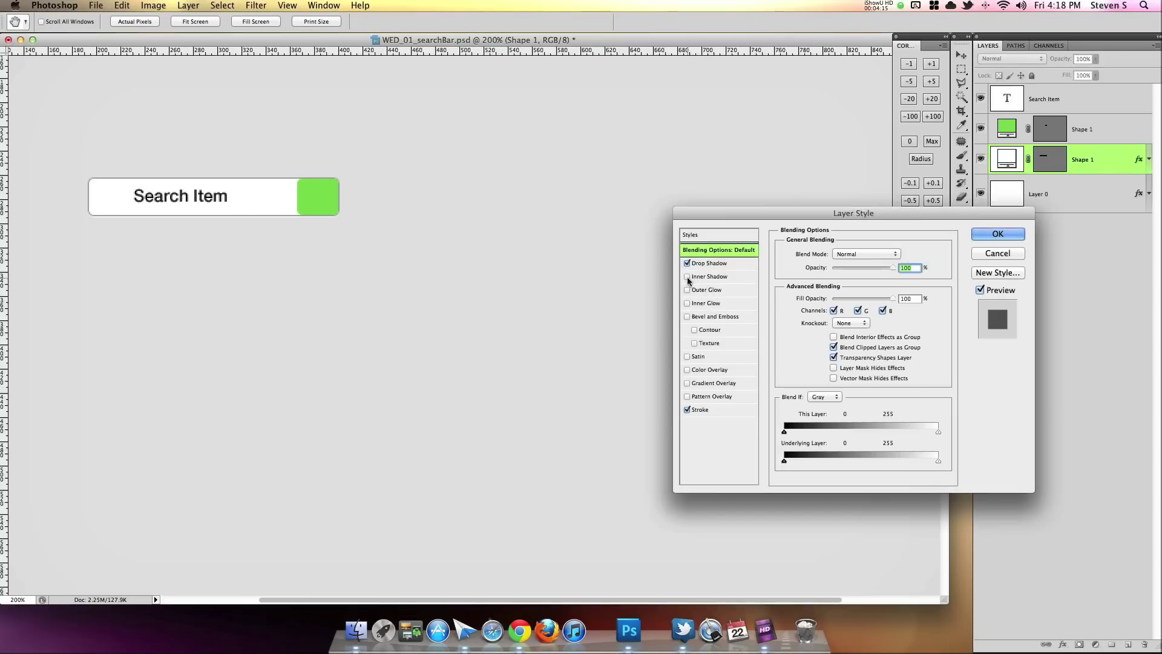
{"action": "left_click", "coordinate": [707, 277]}
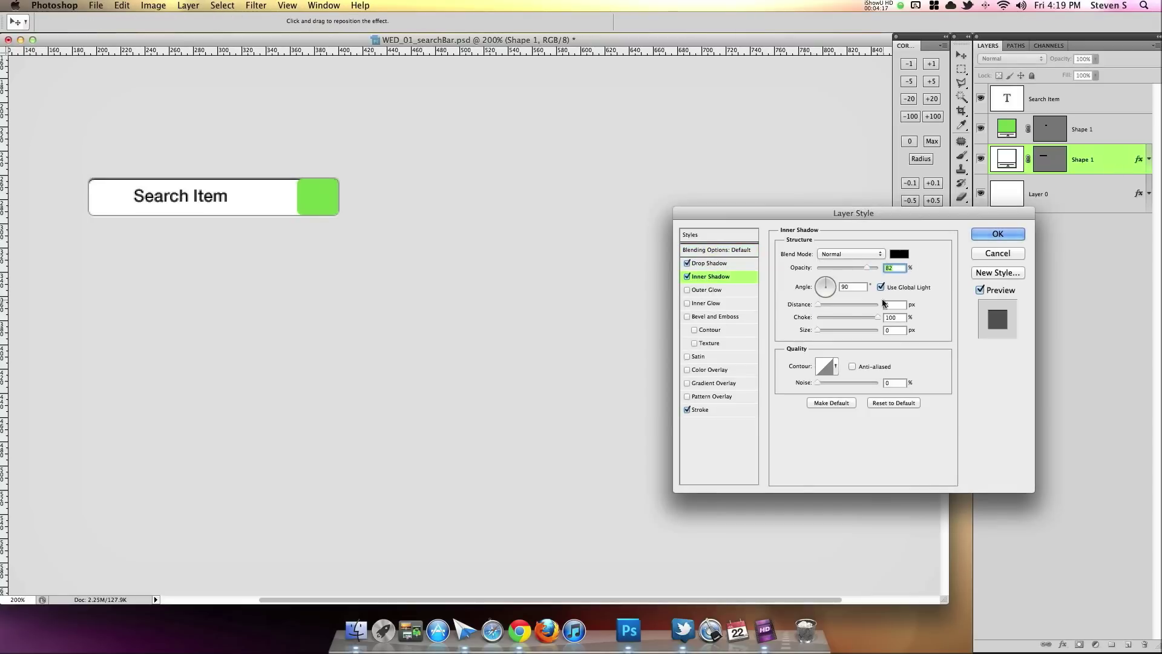
{"action": "left_click_drag", "start_coordinate": [871, 317], "coordinate": [837, 315]}
{"action": "left_click_drag", "start_coordinate": [819, 304], "coordinate": [820, 332]}
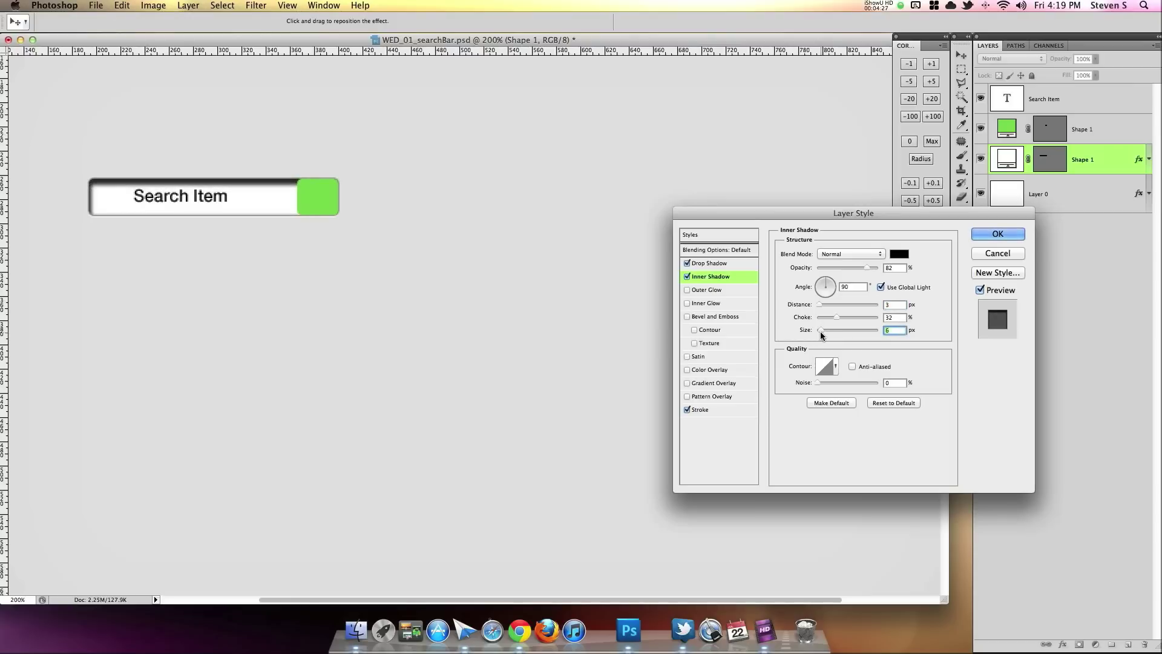
{"action": "left_click", "coordinate": [900, 316]}
{"action": "left_click", "coordinate": [884, 303]}
{"action": "key", "text": "Down"}
{"action": "key", "text": "Down"}
{"action": "key", "text": "Up"}
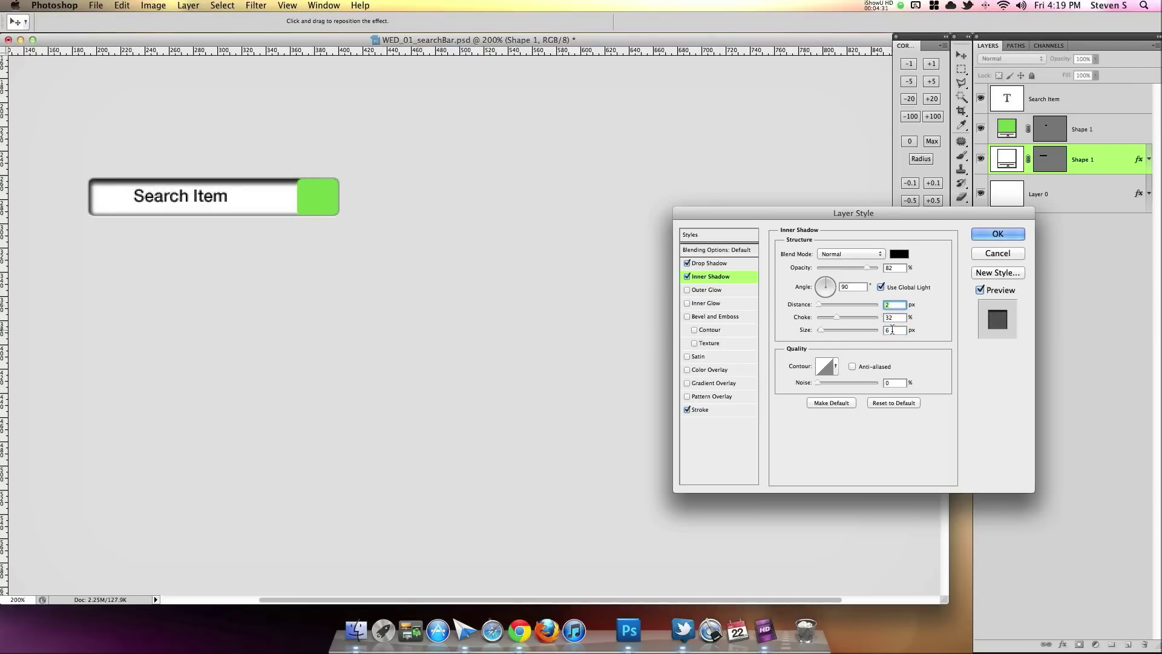
{"action": "left_click", "coordinate": [892, 329]}
{"action": "key", "text": "Down"}
{"action": "key", "text": "Down"}
{"action": "key", "text": "Down"}
{"action": "key", "text": "Down"}
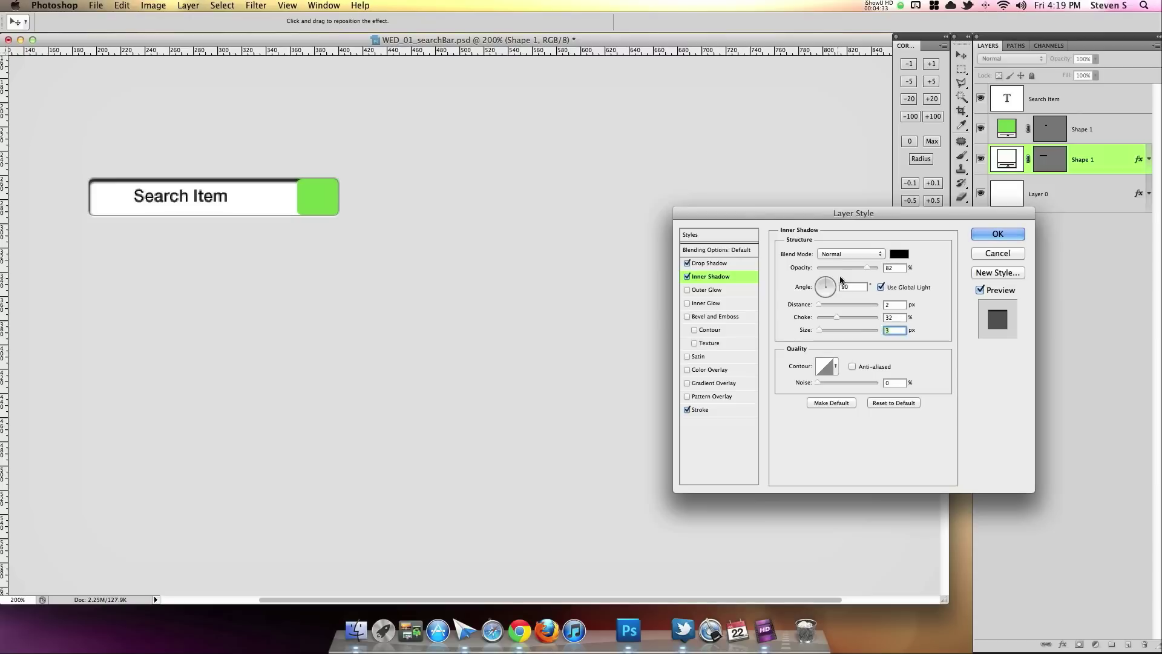
{"action": "left_click_drag", "start_coordinate": [852, 269], "coordinate": [829, 269]}
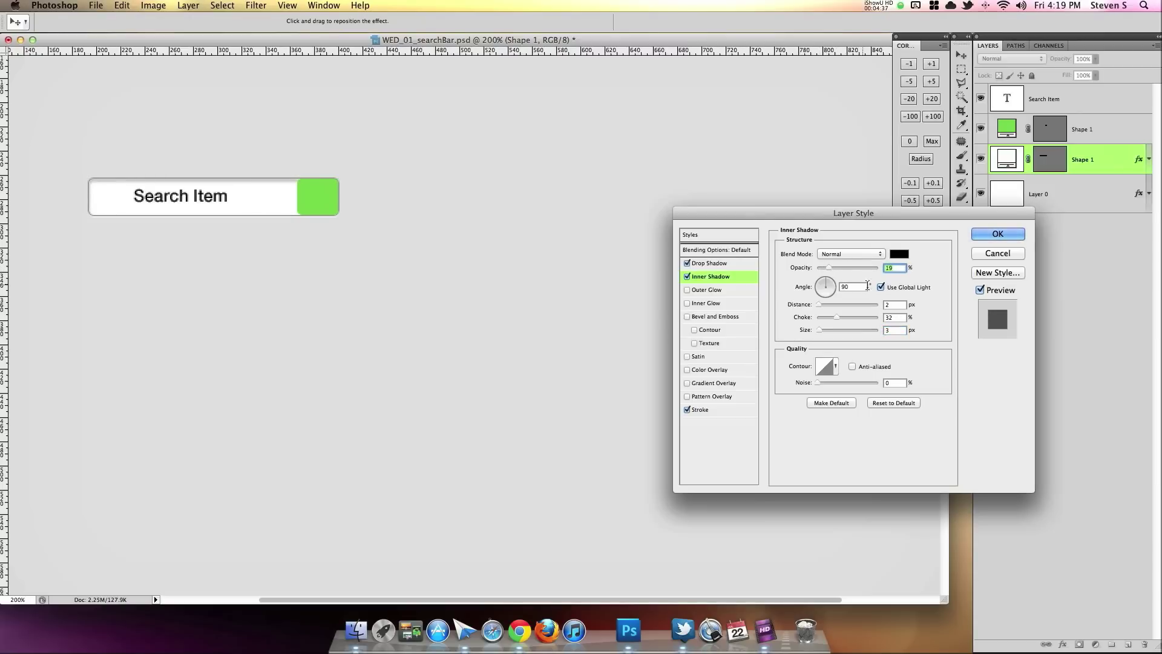
Reset the inner shadow to defaults, make it white at 100% opacity, and enable Inner Glow
{"action": "left_click", "coordinate": [893, 403]}
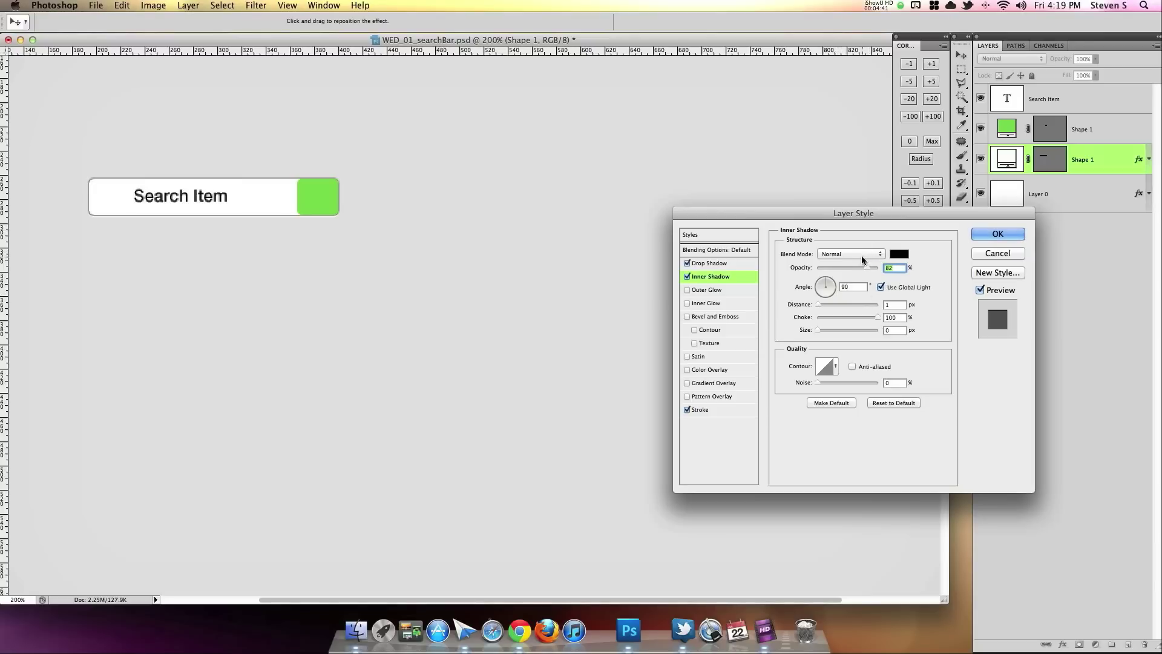
{"action": "left_click", "coordinate": [898, 253]}
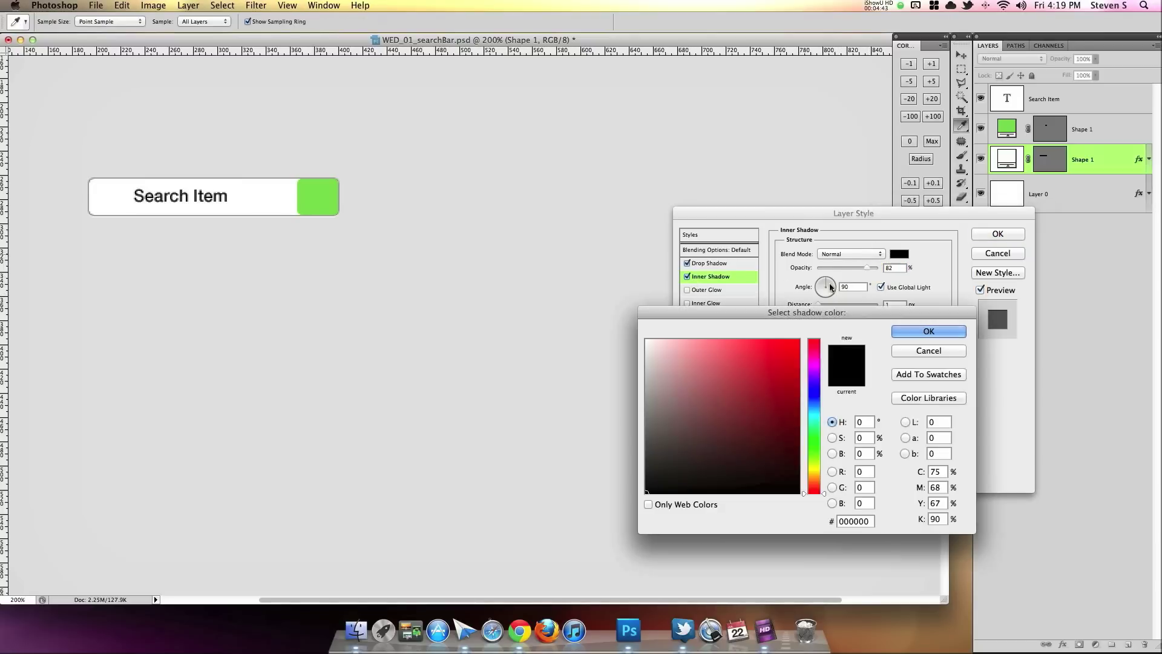
{"action": "left_click", "coordinate": [645, 335]}
{"action": "left_click", "coordinate": [947, 332]}
{"action": "left_click_drag", "start_coordinate": [865, 269], "coordinate": [892, 270]}
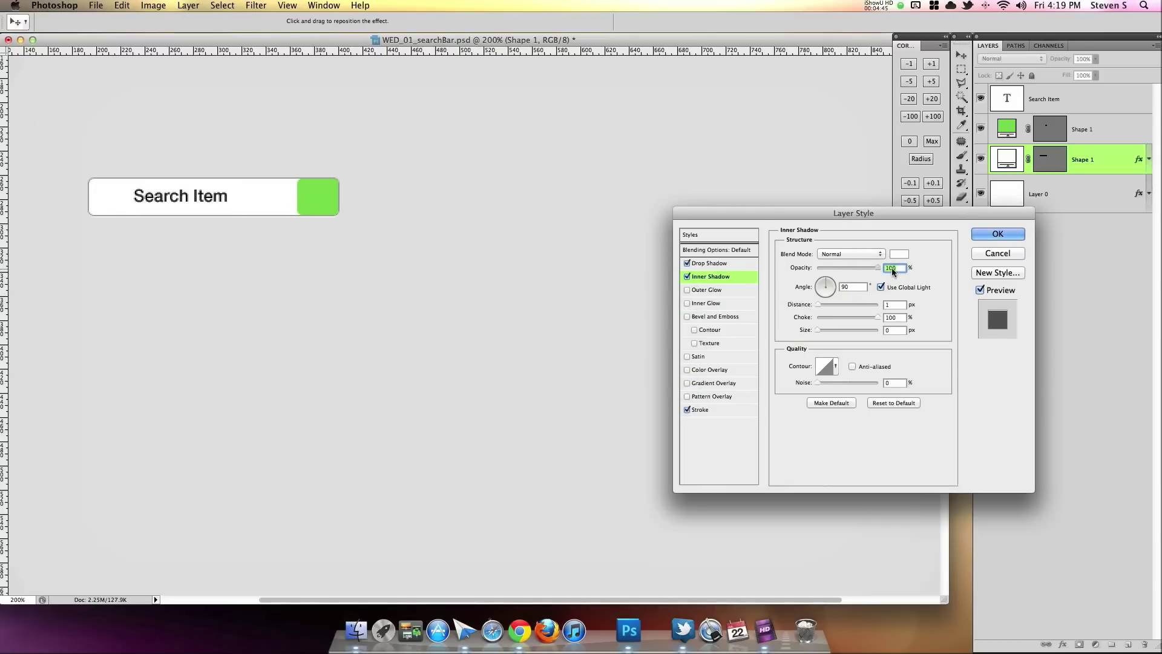
{"action": "left_click", "coordinate": [708, 303]}
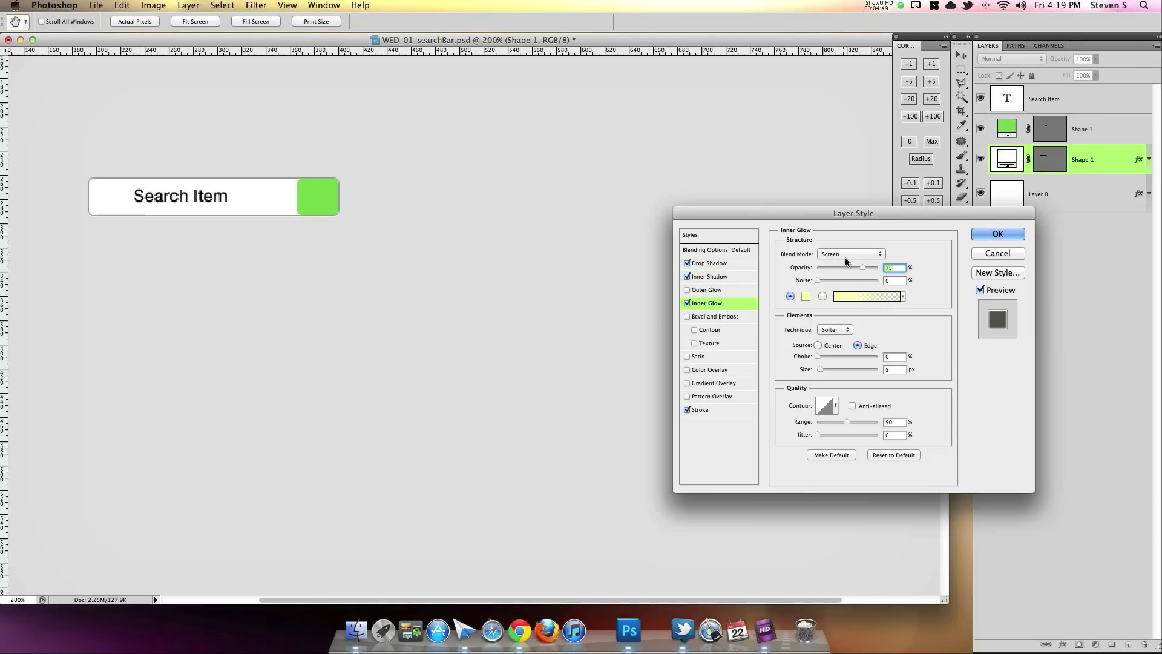
Set the inner glow to Normal mode, black, 9 px size and much lower opacity
{"action": "left_click", "coordinate": [851, 253]}
{"action": "left_click", "coordinate": [845, 177]}
{"action": "left_click", "coordinate": [806, 296]}
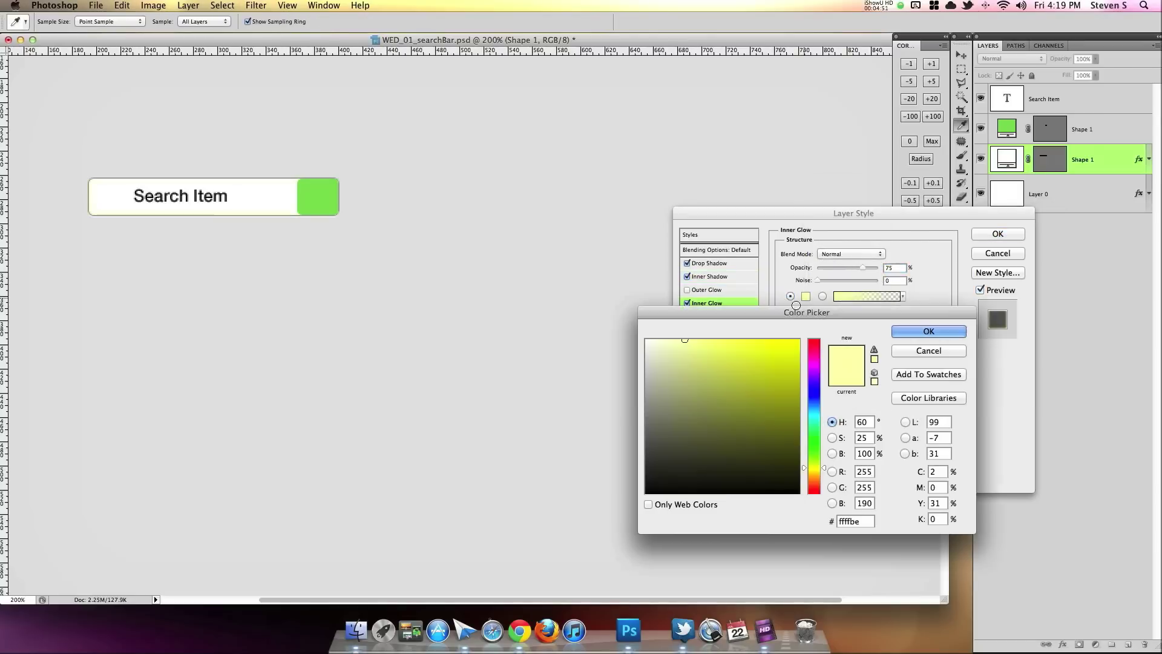
{"action": "left_click", "coordinate": [669, 448]}
{"action": "left_click", "coordinate": [914, 331]}
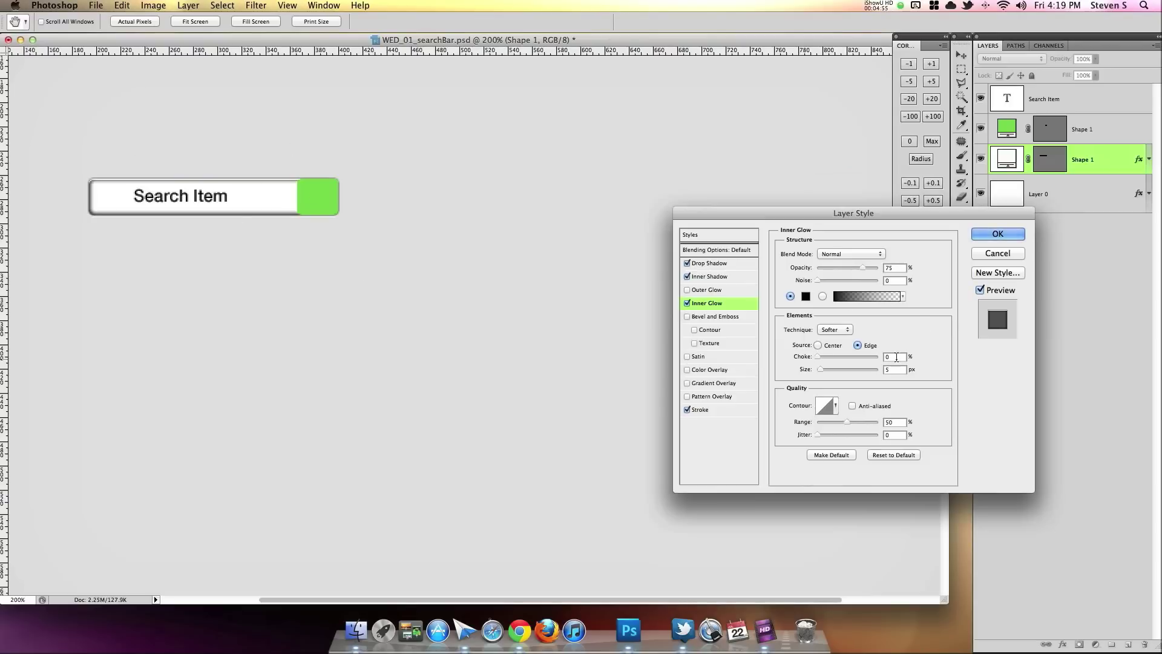
{"action": "type", "text": "2"}
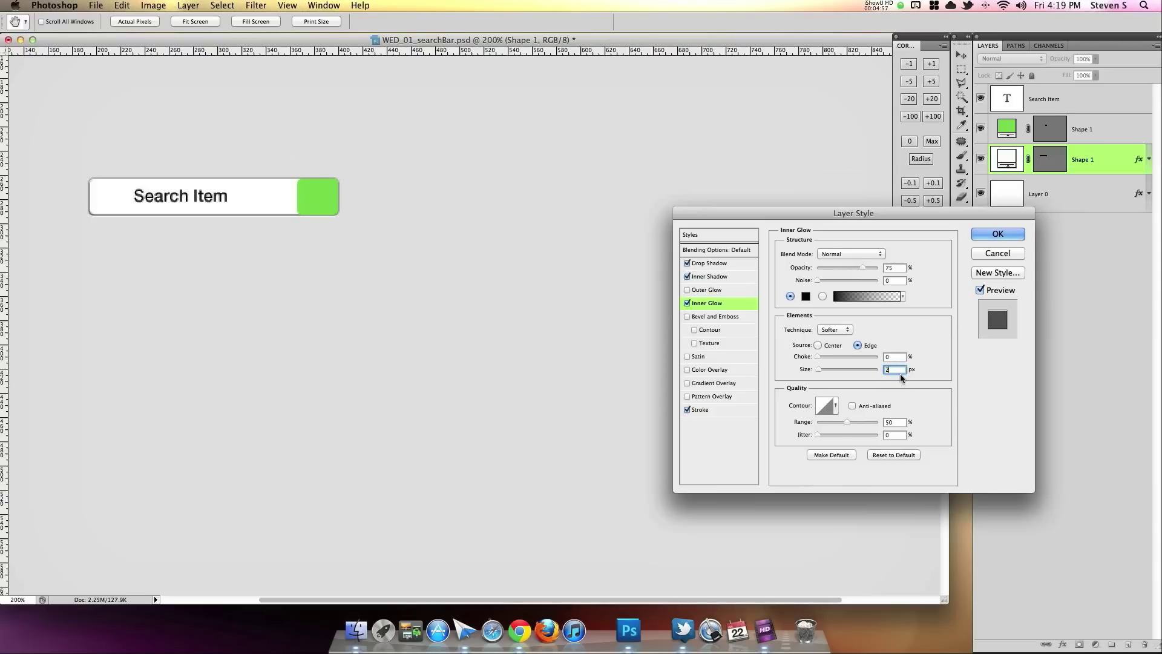
{"action": "left_click_drag", "start_coordinate": [822, 370], "coordinate": [822, 371]}
{"action": "left_click", "coordinate": [820, 358]}
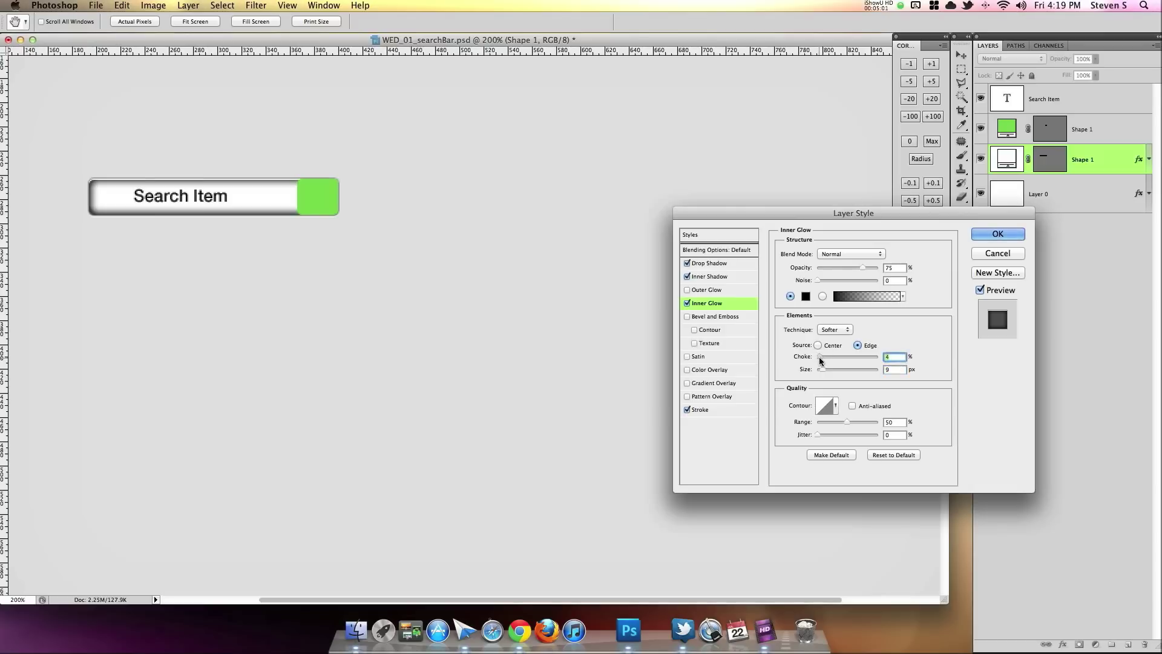
{"action": "left_click_drag", "start_coordinate": [839, 269], "coordinate": [825, 269]}
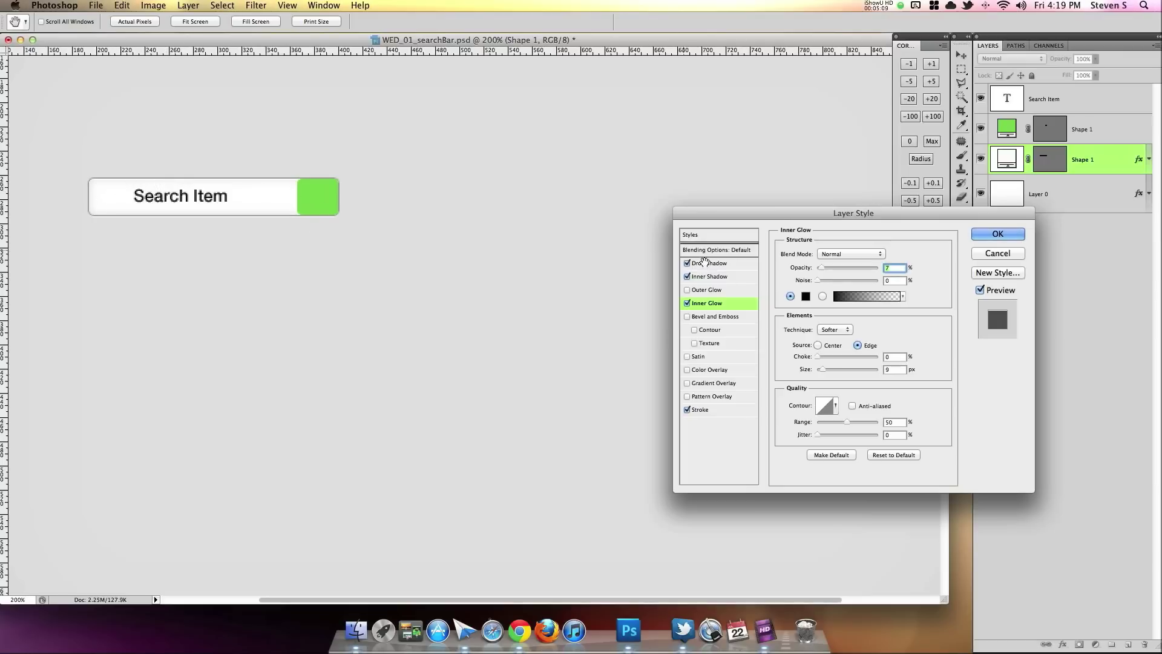
Toggle the inner shadow off and back on to compare, then close Layer Style
{"action": "left_click", "coordinate": [697, 277]}
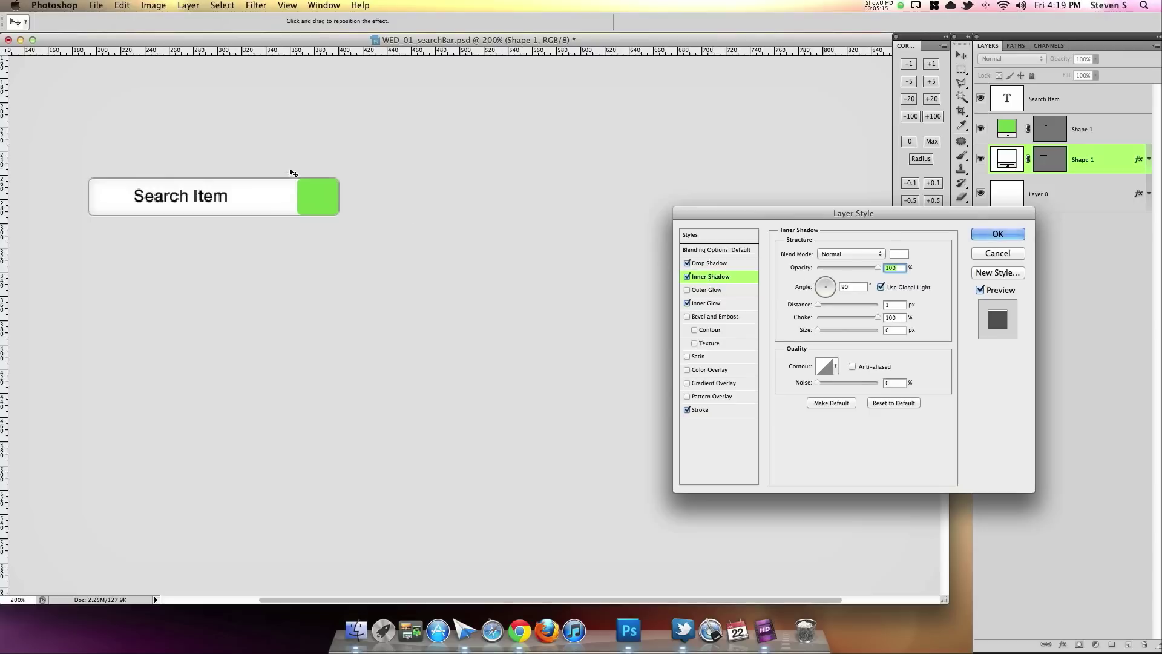
{"action": "left_click", "coordinate": [687, 277]}
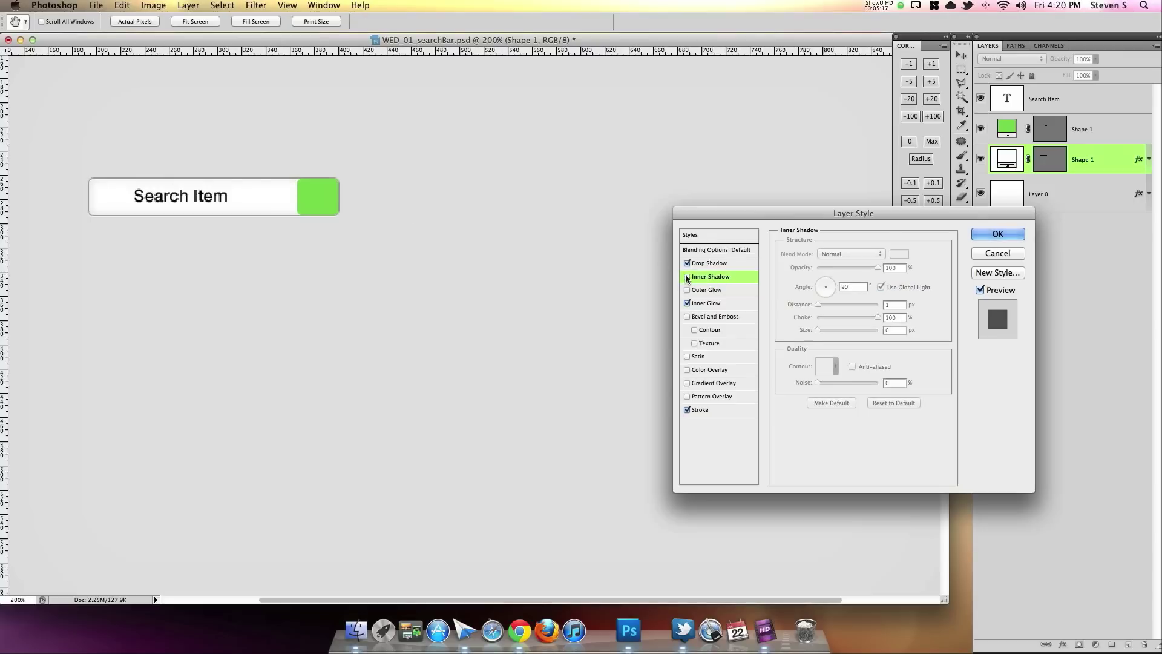
{"action": "left_click", "coordinate": [687, 278]}
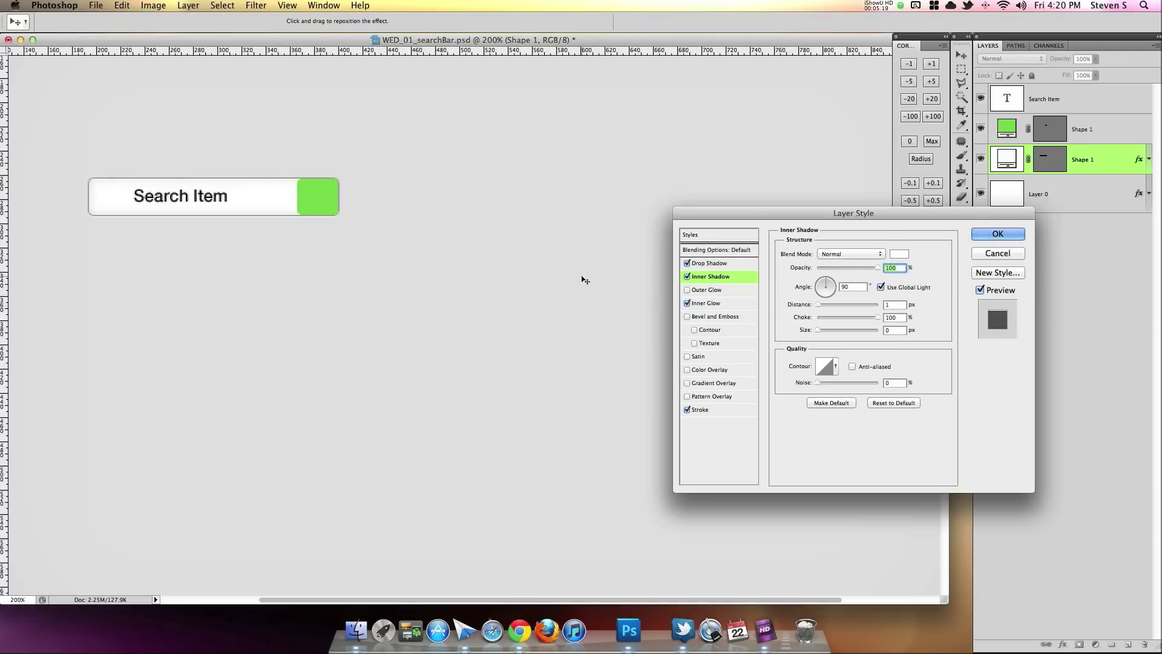
{"action": "key", "text": "super+minus"}
{"action": "key", "text": "super+minus"}
{"action": "key", "text": "super+minus"}
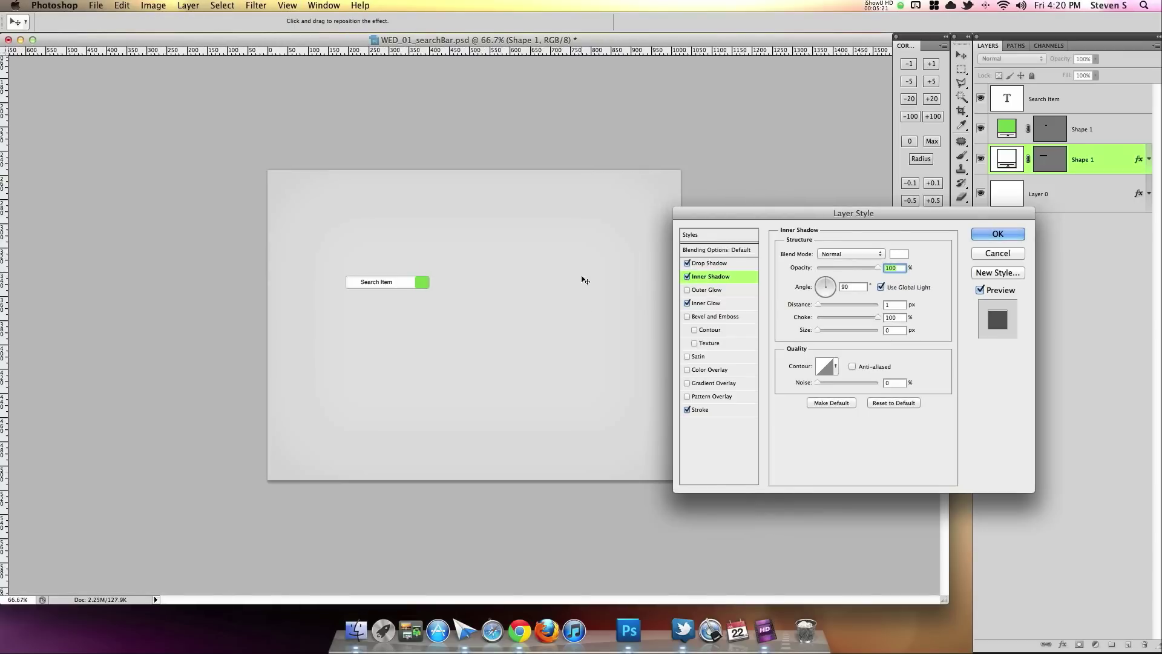
{"action": "left_click", "coordinate": [1014, 254]}
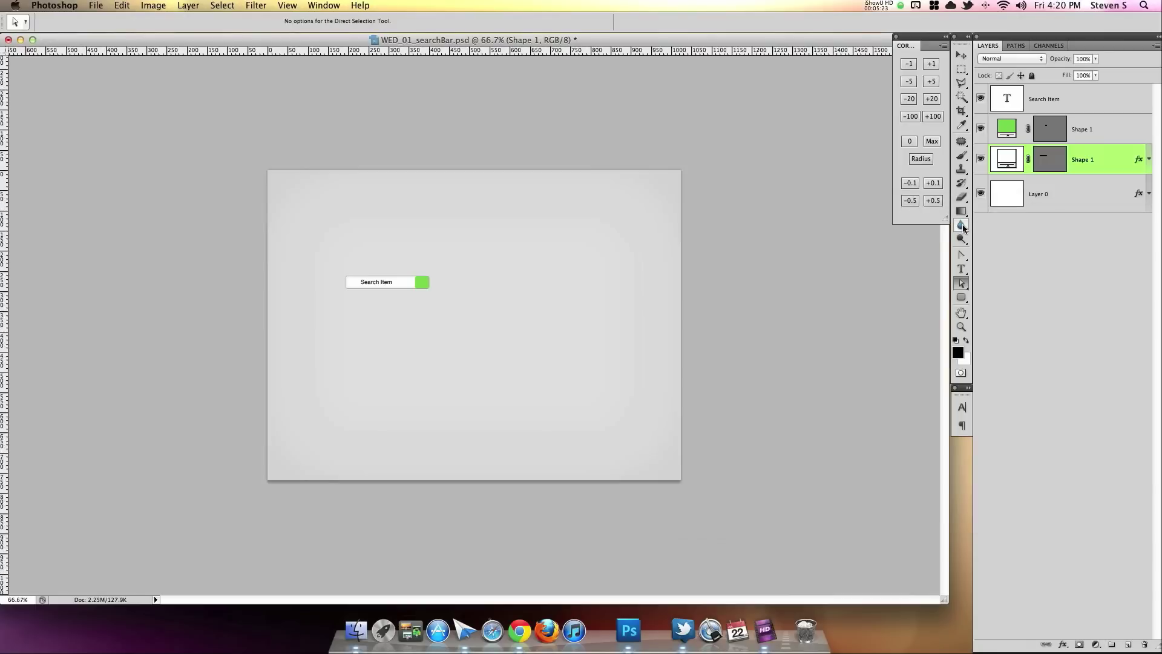
{"action": "key", "text": "super+plus"}
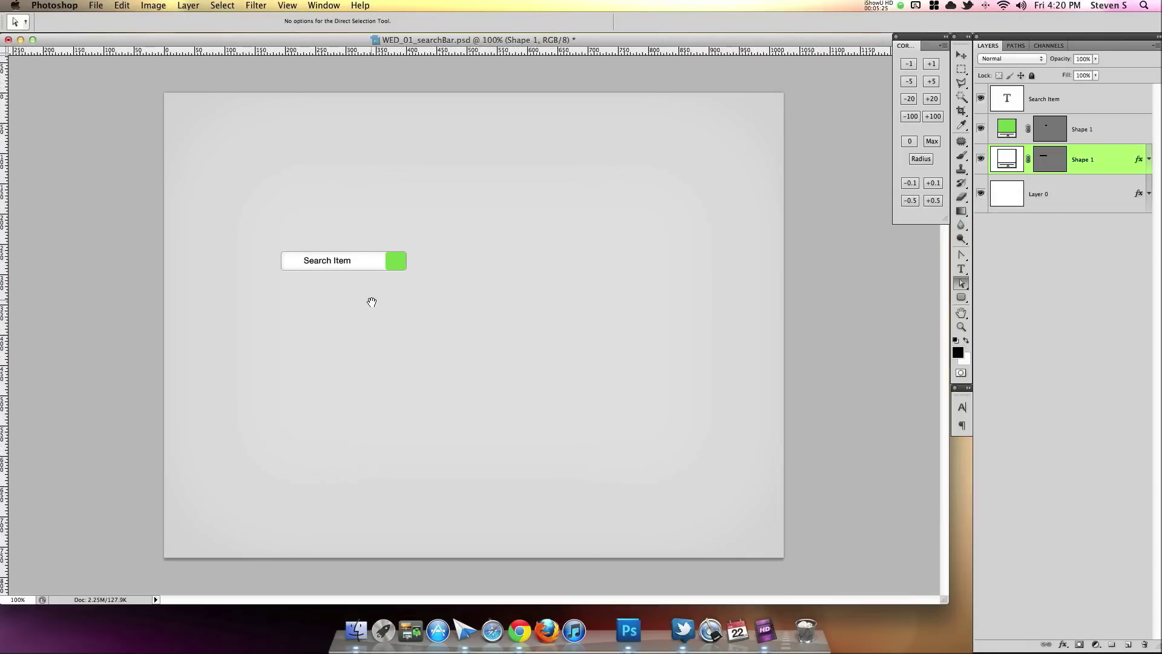
{"action": "double_click", "coordinate": [1117, 168]}
{"action": "left_click_drag", "start_coordinate": [808, 217], "coordinate": [662, 159]}
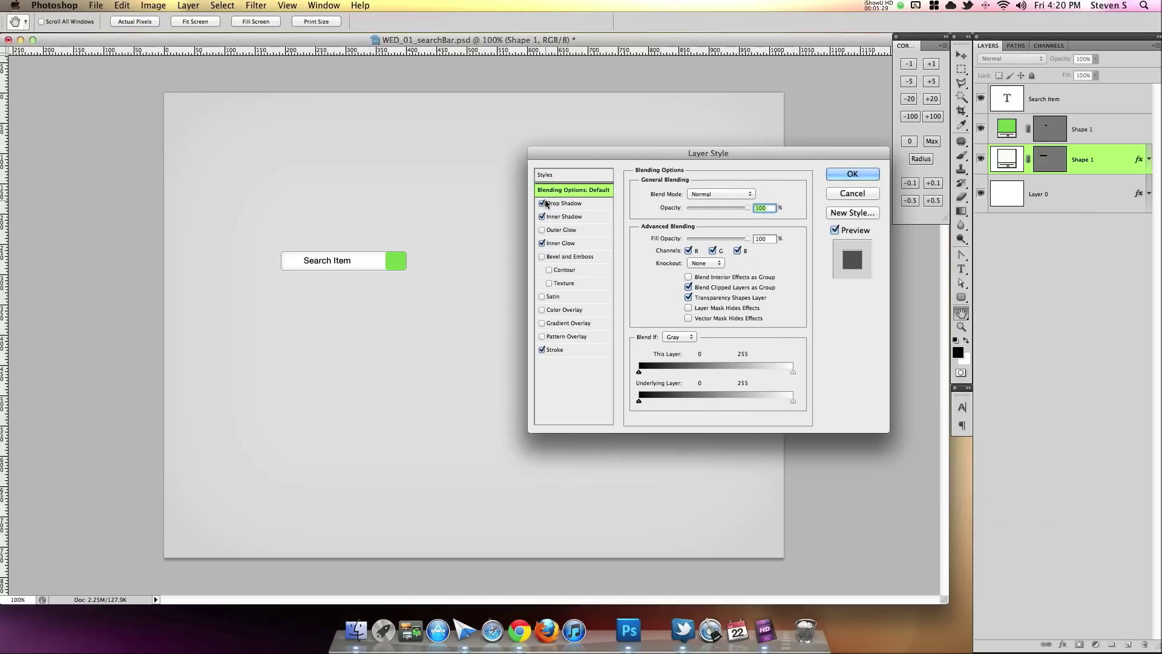
{"action": "left_click", "coordinate": [565, 203]}
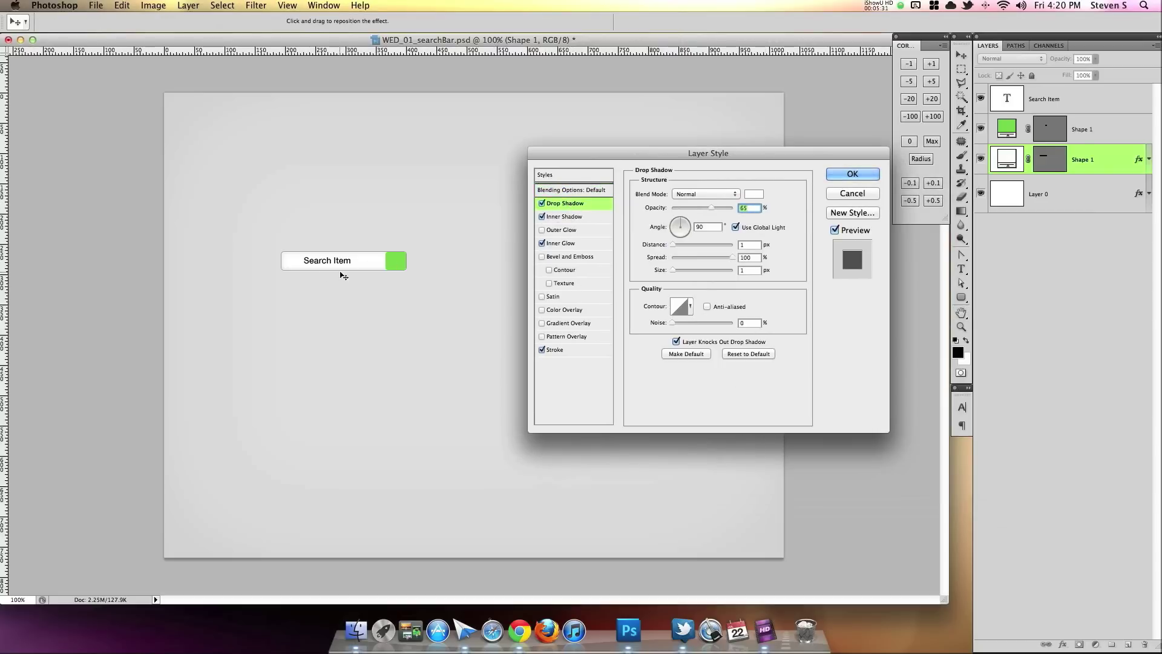
{"action": "left_click", "coordinate": [543, 204]}
{"action": "left_click", "coordinate": [543, 204]}
{"action": "left_click", "coordinate": [566, 217]}
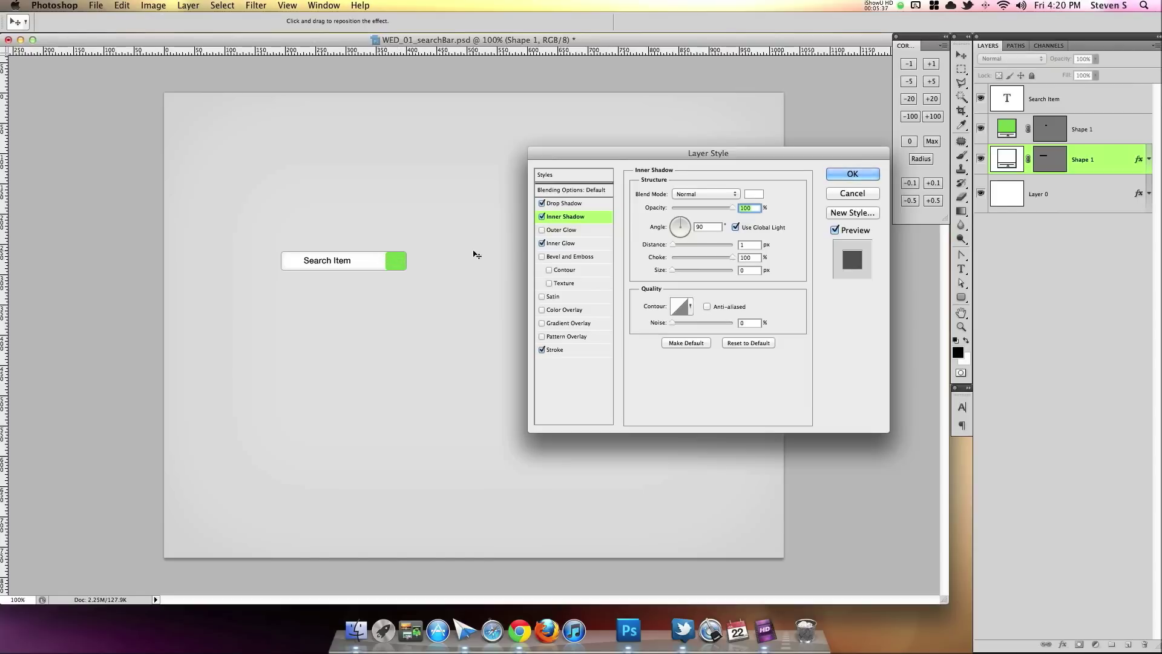
{"action": "left_click", "coordinate": [542, 244]}
{"action": "left_click", "coordinate": [543, 243]}
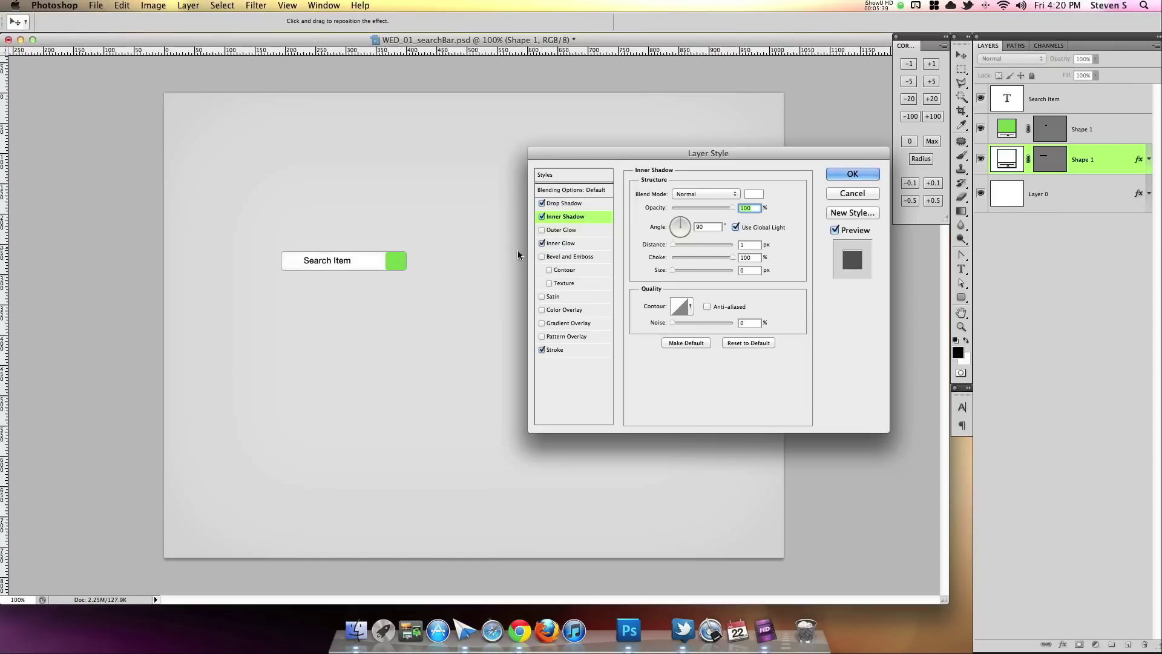
{"action": "left_click", "coordinate": [541, 349]}
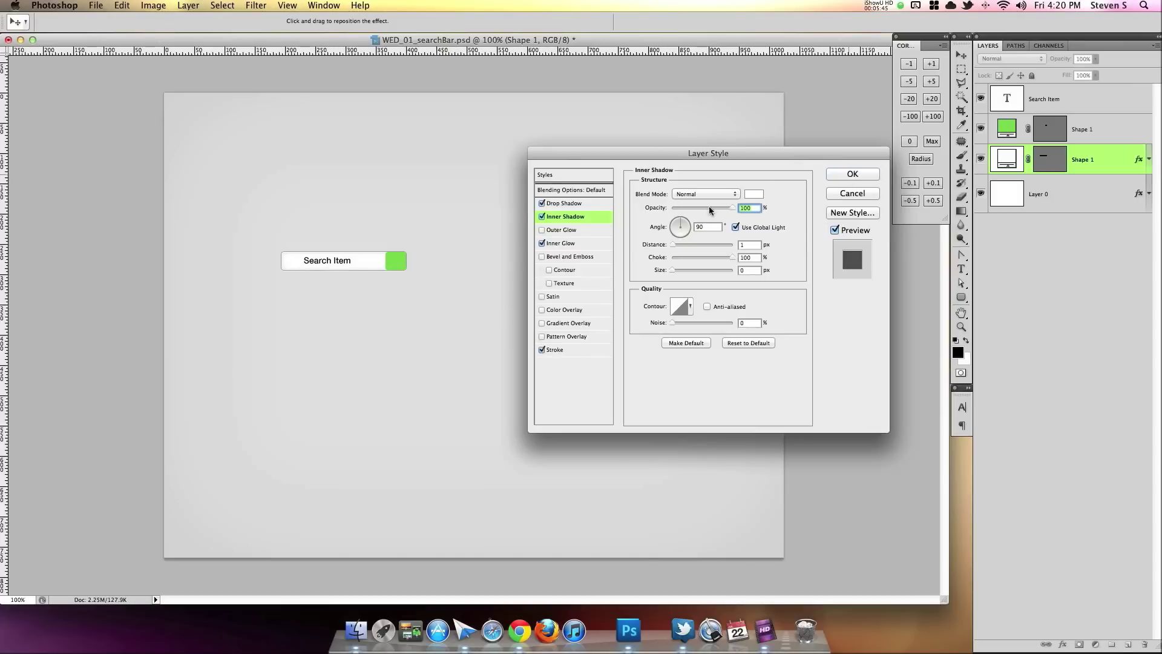
{"action": "left_click", "coordinate": [561, 242]}
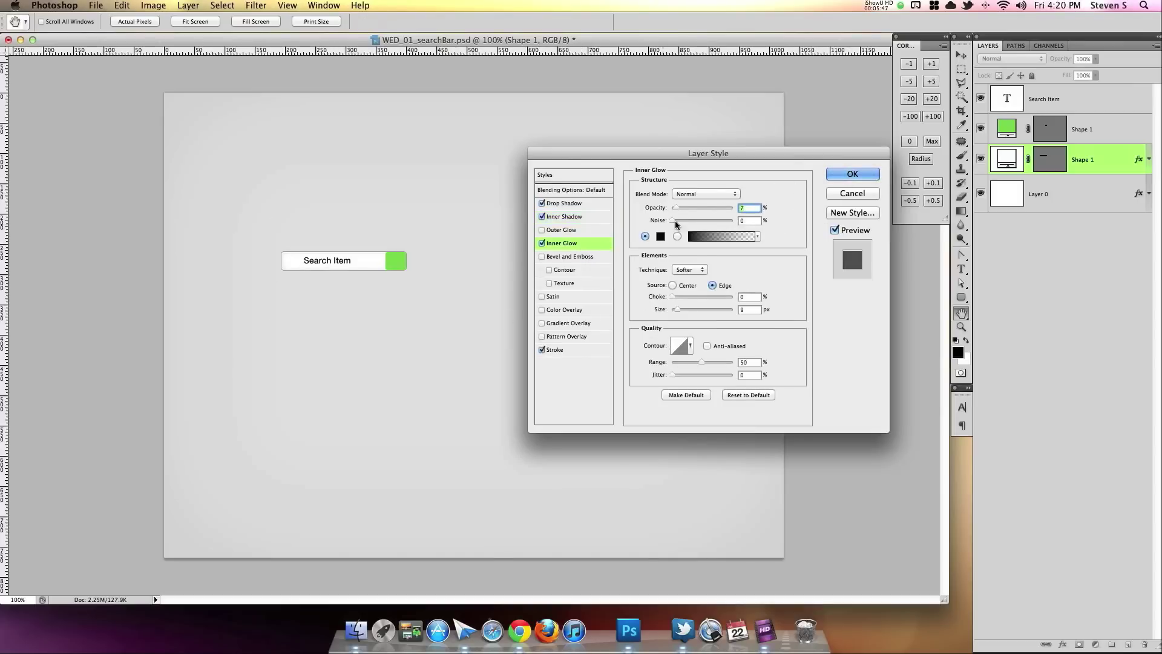
{"action": "left_click", "coordinate": [584, 351]}
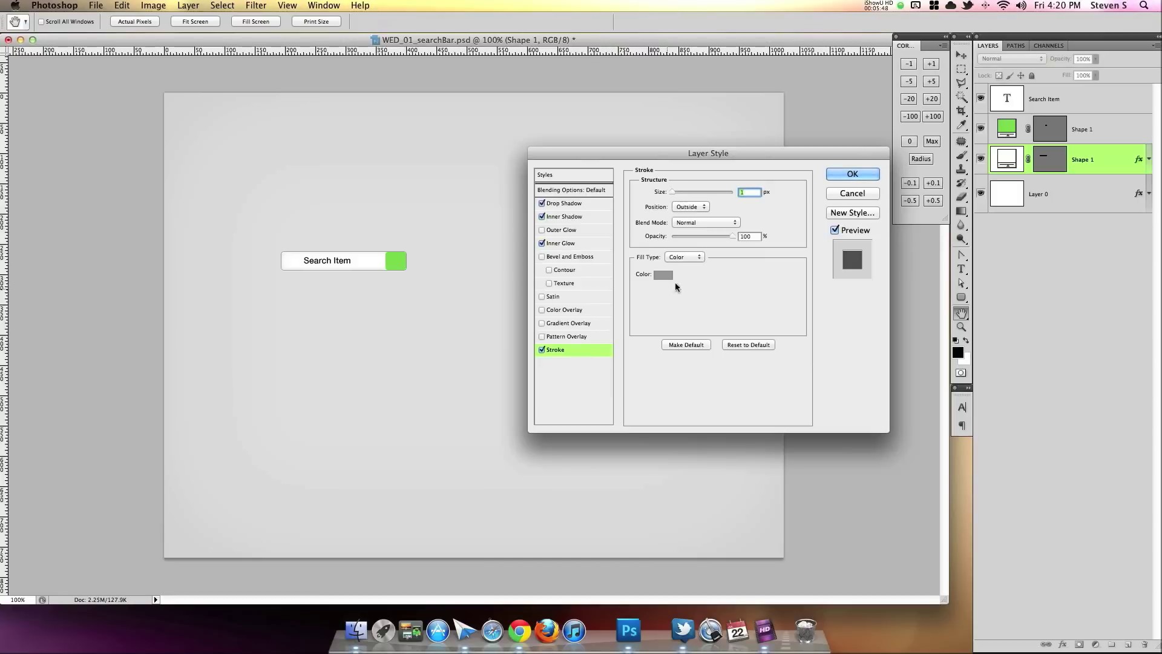
{"action": "left_click", "coordinate": [839, 178]}
{"action": "left_click", "coordinate": [1081, 138]}
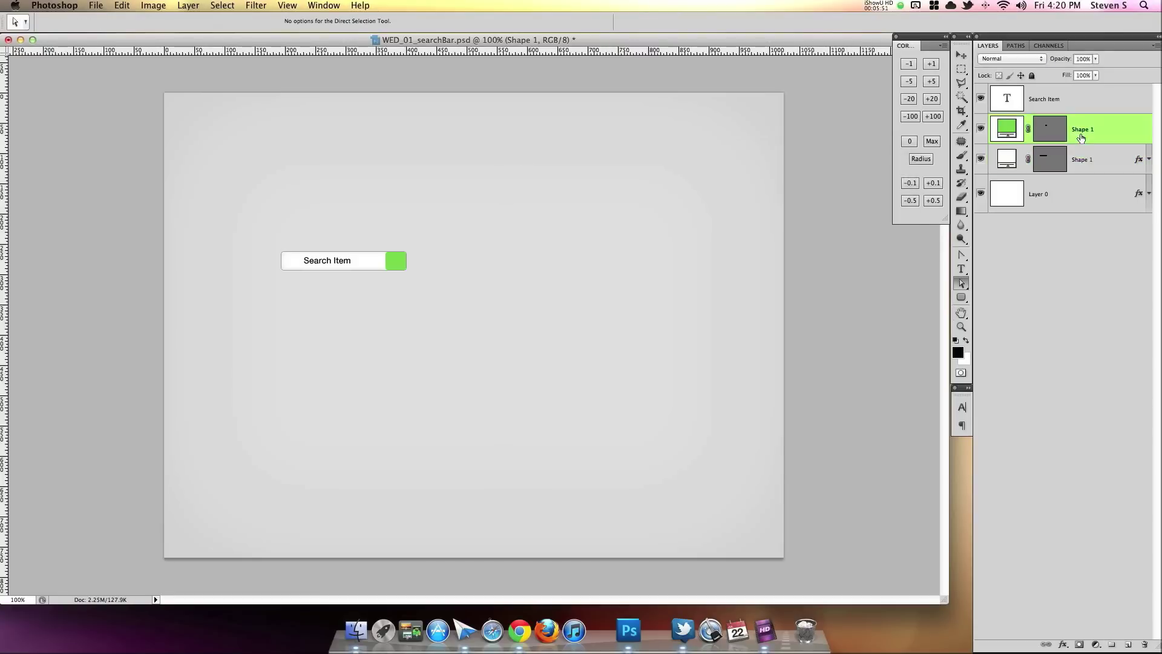
{"action": "left_click", "coordinate": [1129, 644]}
At 300% zoom, draw the magnifying-glass custom shape onto the green button
{"action": "key", "text": "super+equal"}
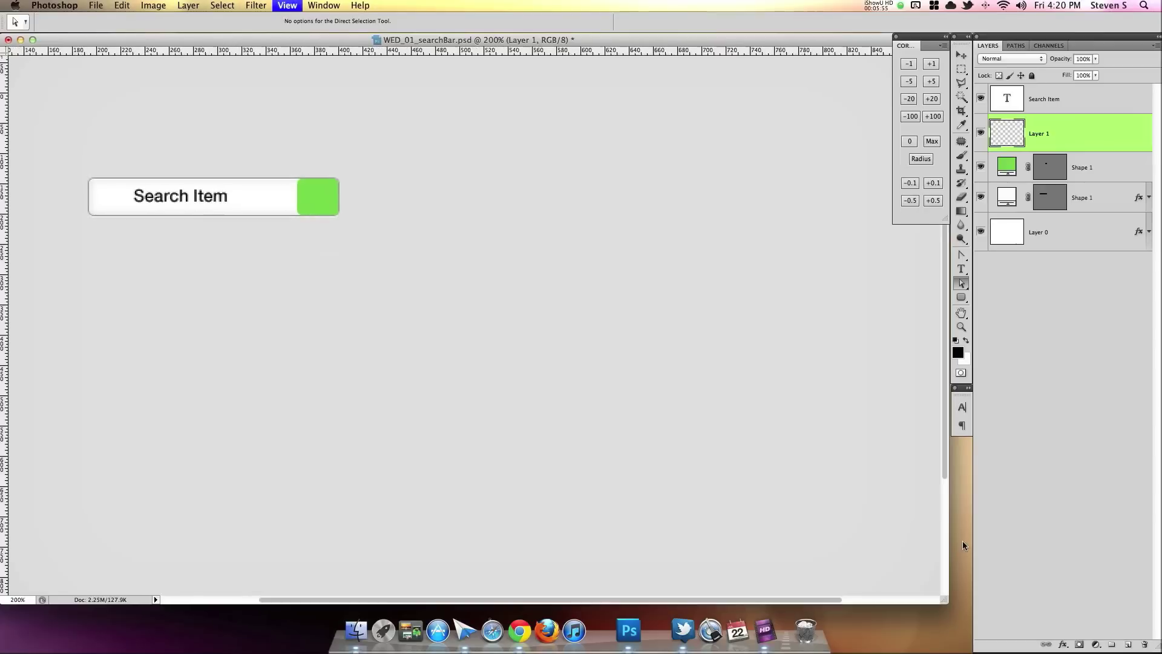
{"action": "key", "text": "super+equal"}
{"action": "left_click_drag", "start_coordinate": [391, 282], "coordinate": [594, 428]}
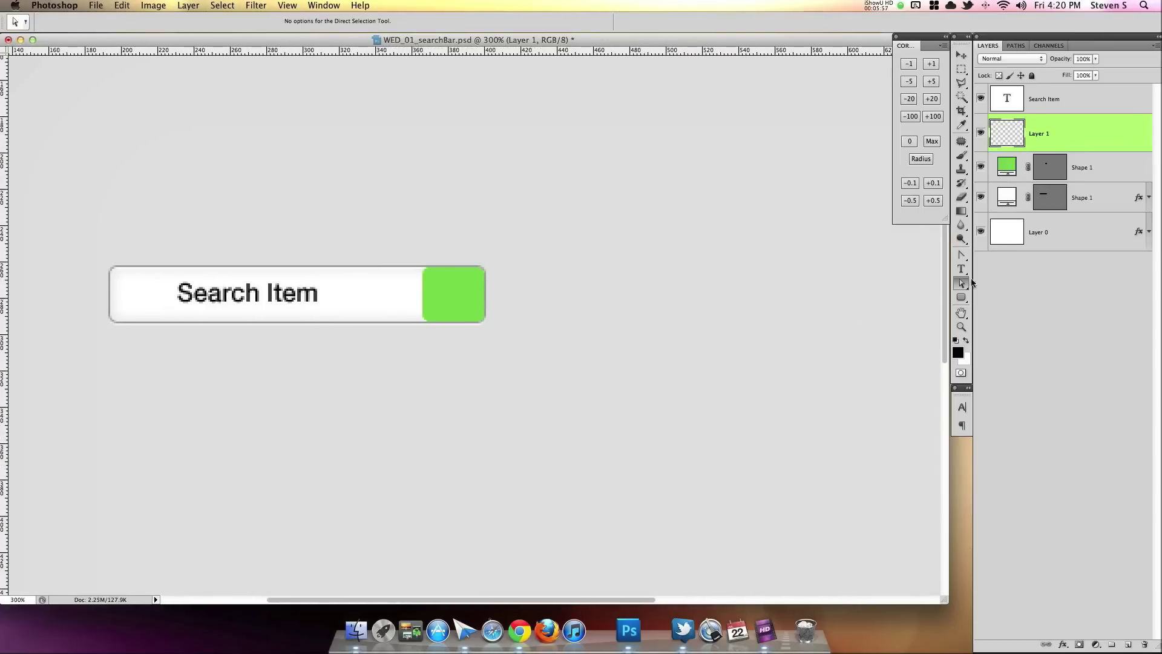
{"action": "left_click_drag", "start_coordinate": [961, 297], "coordinate": [1005, 357]}
{"action": "left_click", "coordinate": [245, 23]}
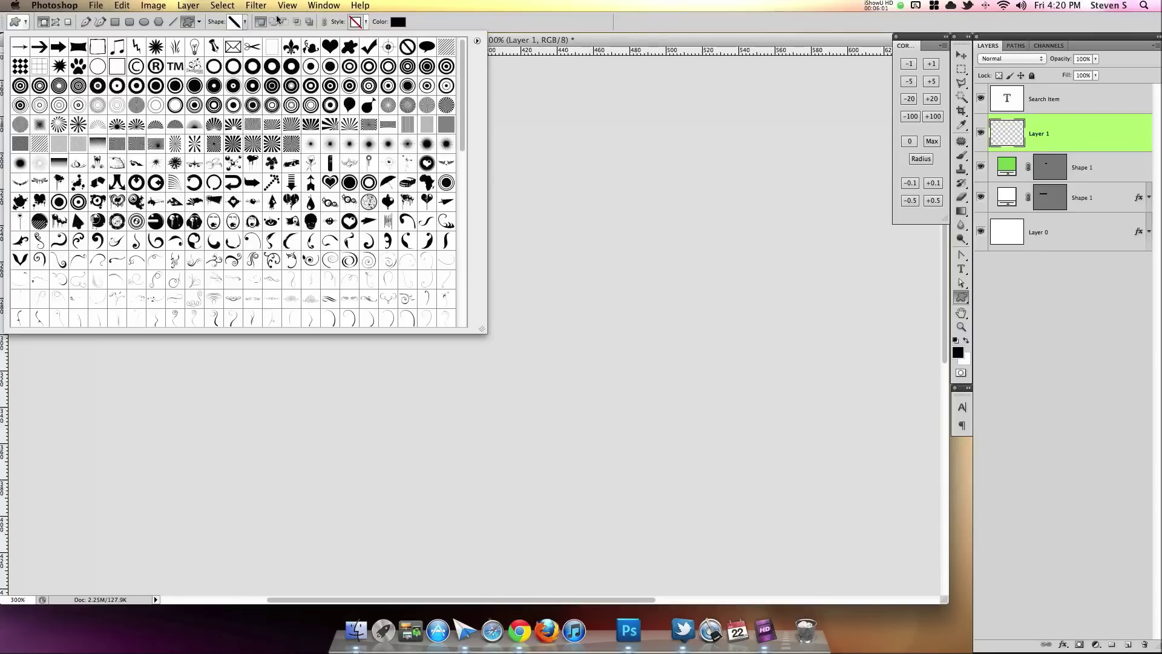
{"action": "left_click_drag", "start_coordinate": [464, 121], "coordinate": [460, 307]}
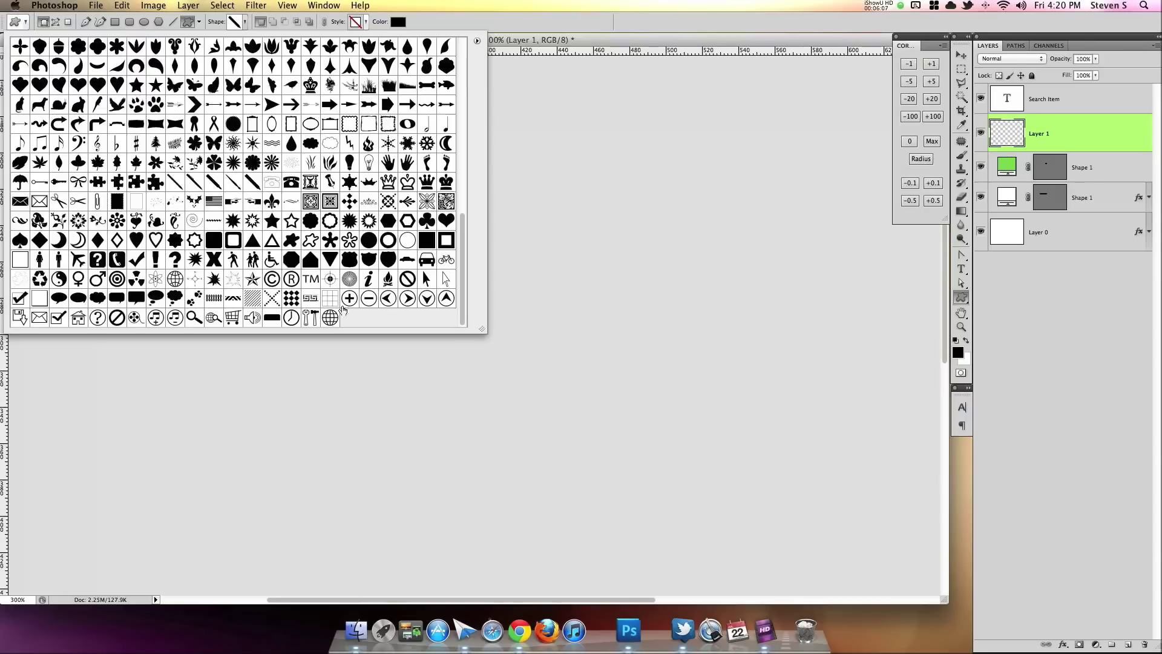
{"action": "left_click", "coordinate": [591, 37]}
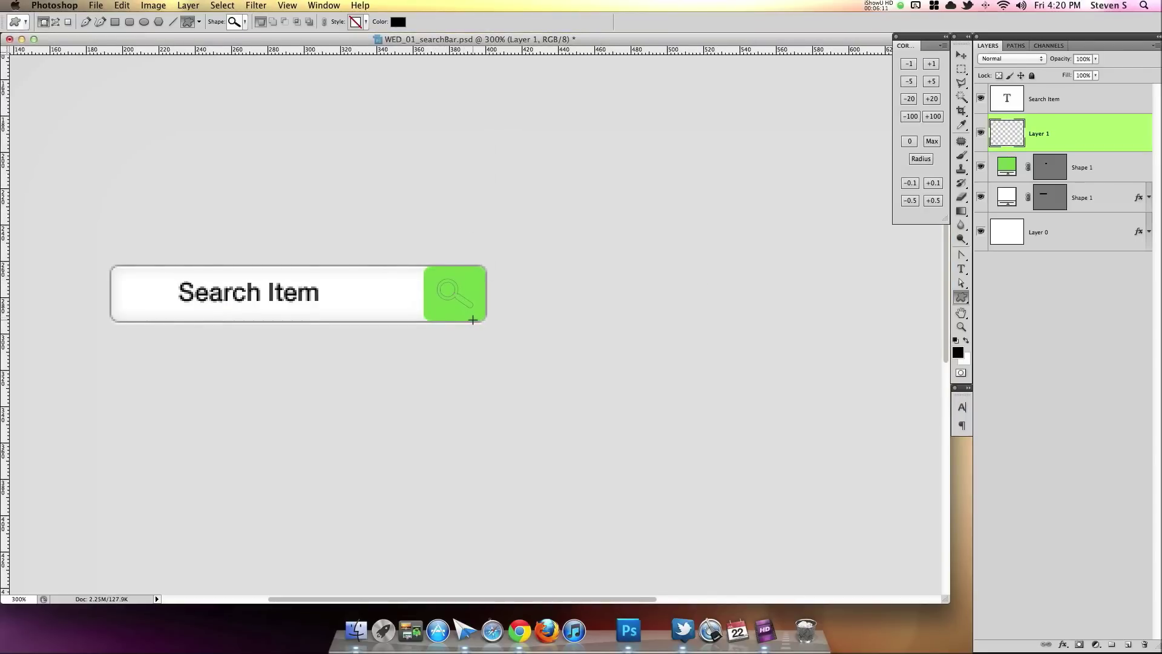
{"action": "left_click_drag", "start_coordinate": [473, 320], "coordinate": [474, 297]}
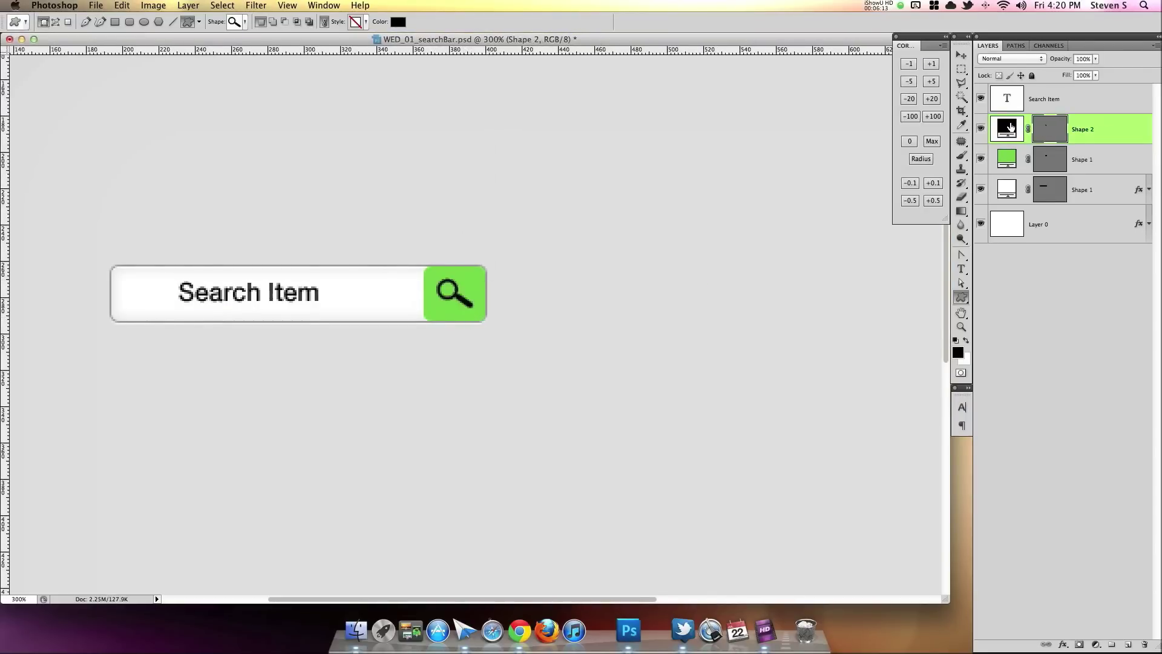
{"action": "double_click", "coordinate": [1011, 126]}
Colour the magnifier with the sampled button green and add a drop shadow, distance 1, size 0
{"action": "left_click", "coordinate": [481, 278]}
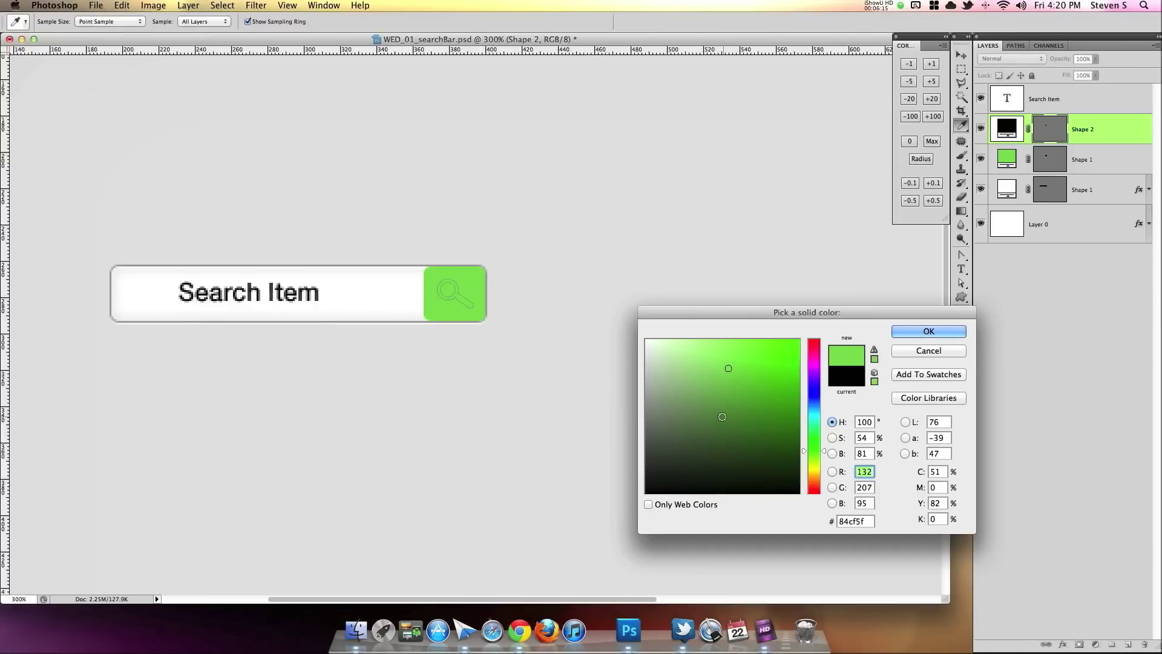
{"action": "left_click", "coordinate": [957, 332]}
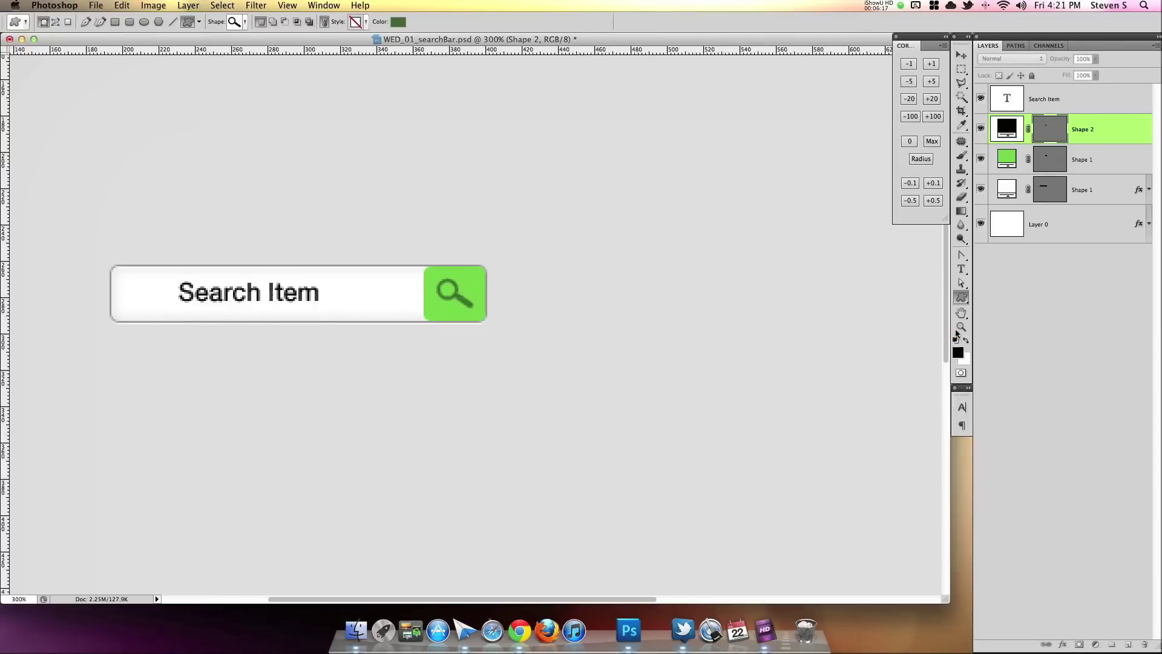
{"action": "double_click", "coordinate": [1099, 138]}
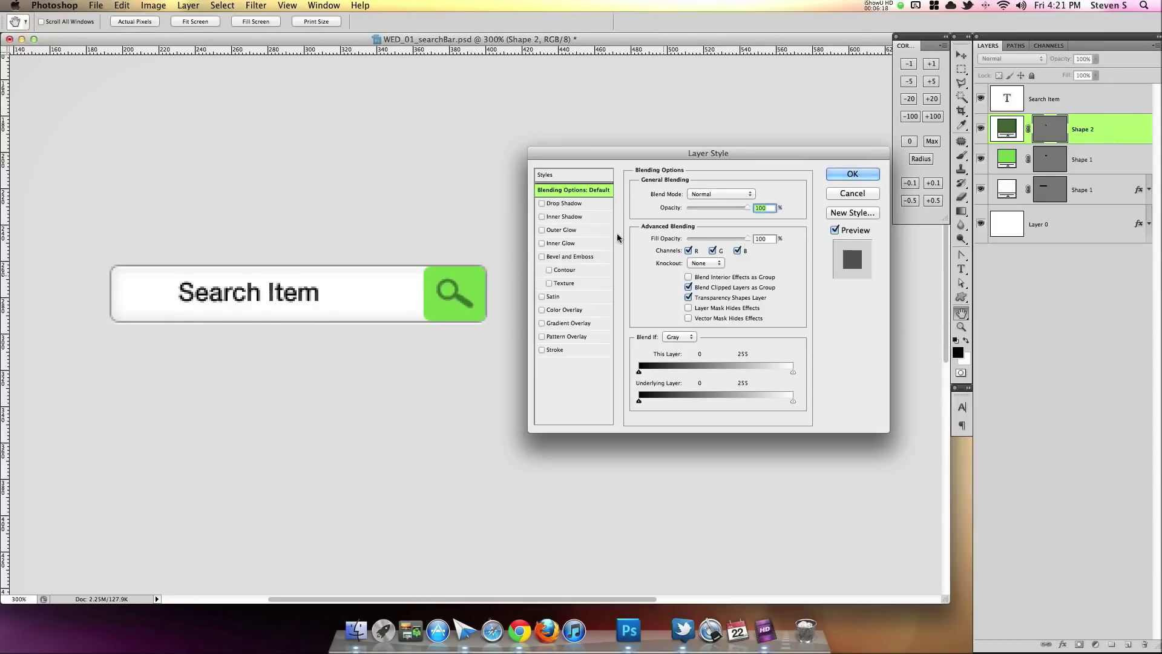
{"action": "left_click", "coordinate": [543, 206]}
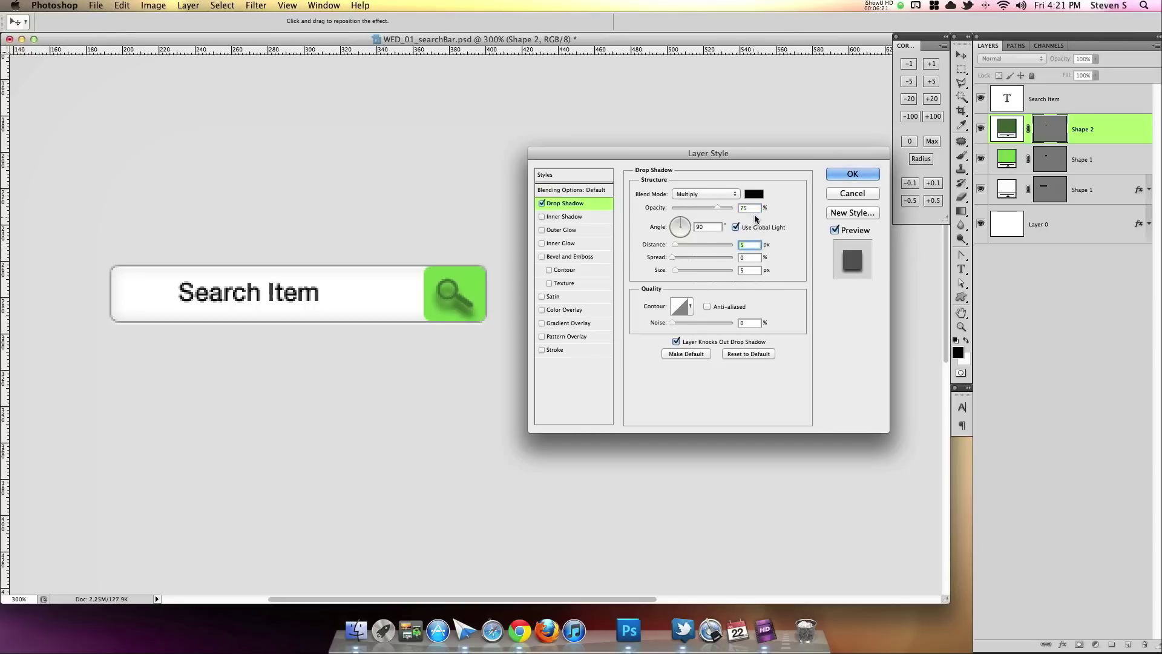
{"action": "type", "text": "1"}
{"action": "left_click_drag", "start_coordinate": [674, 270], "coordinate": [661, 270]}
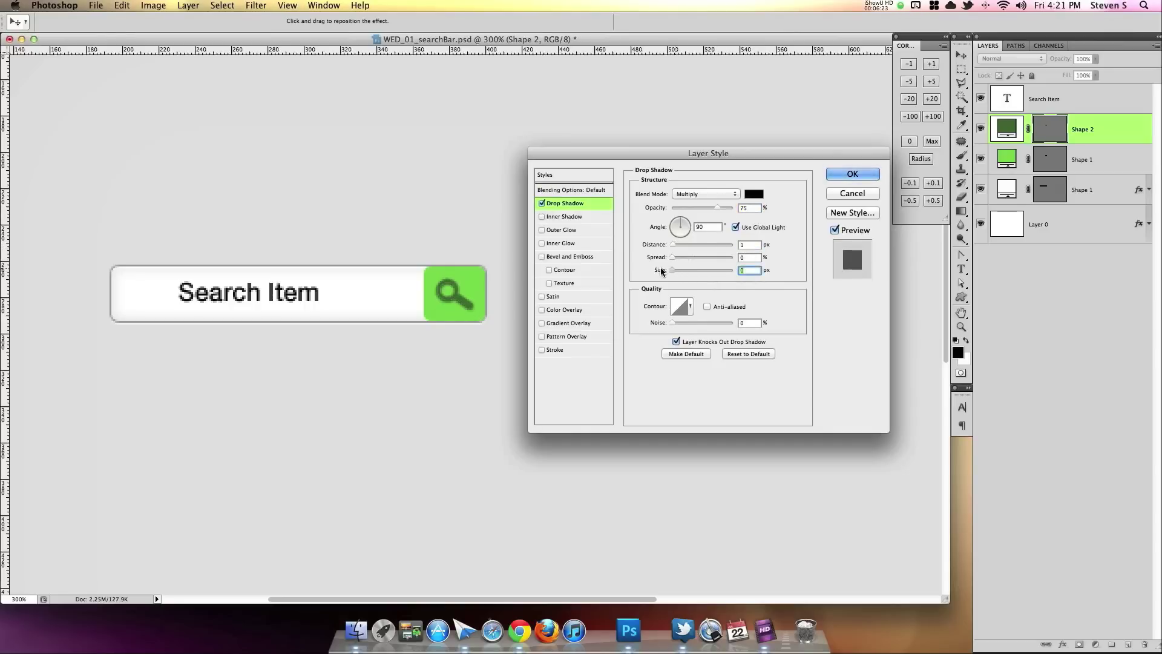
Make the magnifier's shadow Normal, white, 45% opacity, then open the button layer's styles
{"action": "left_click", "coordinate": [723, 194]}
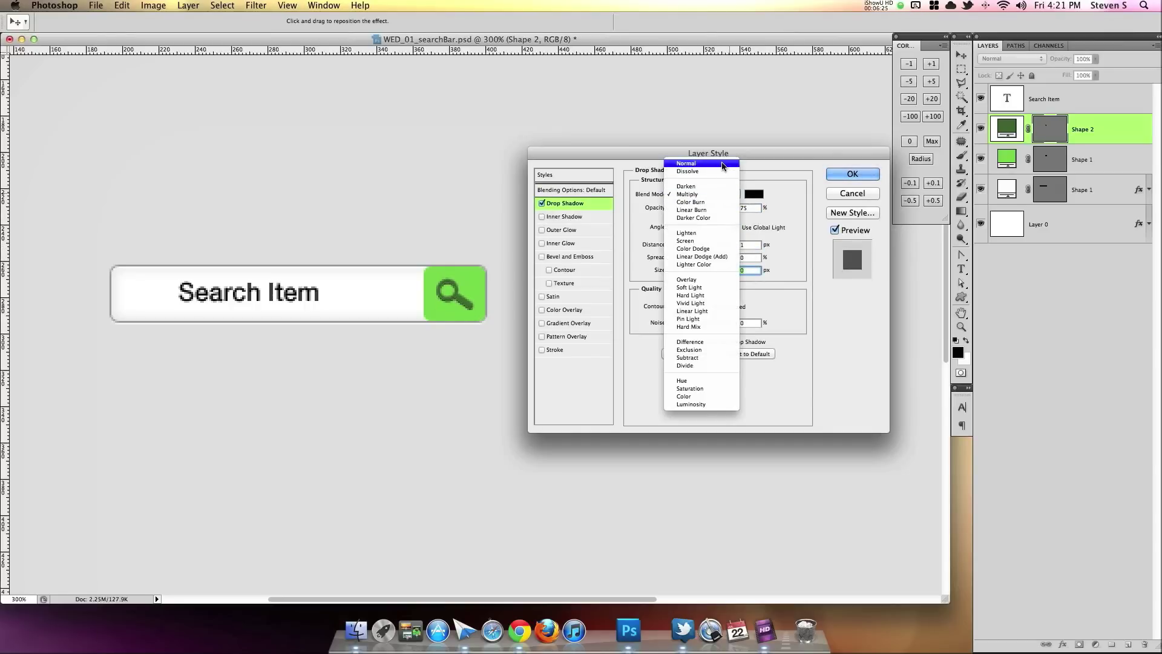
{"action": "left_click", "coordinate": [724, 163]}
{"action": "left_click", "coordinate": [754, 194]}
{"action": "left_click", "coordinate": [646, 341]}
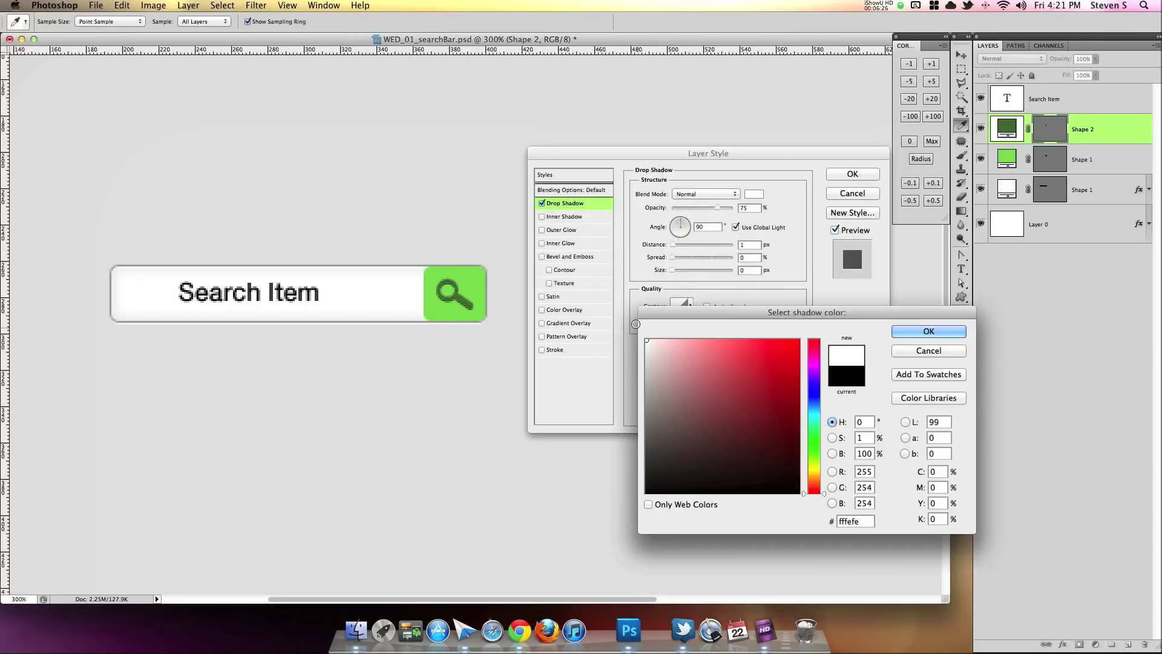
{"action": "left_click", "coordinate": [927, 332]}
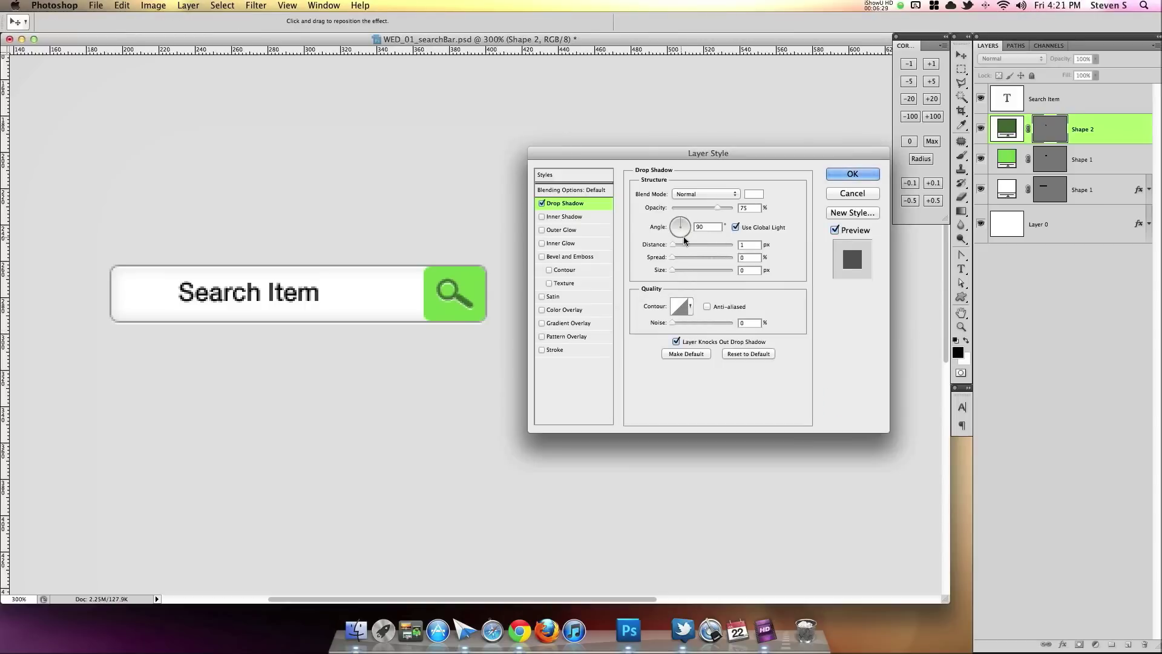
{"action": "left_click_drag", "start_coordinate": [718, 208], "coordinate": [700, 208]}
{"action": "left_click", "coordinate": [853, 174]}
{"action": "left_click", "coordinate": [1094, 193]}
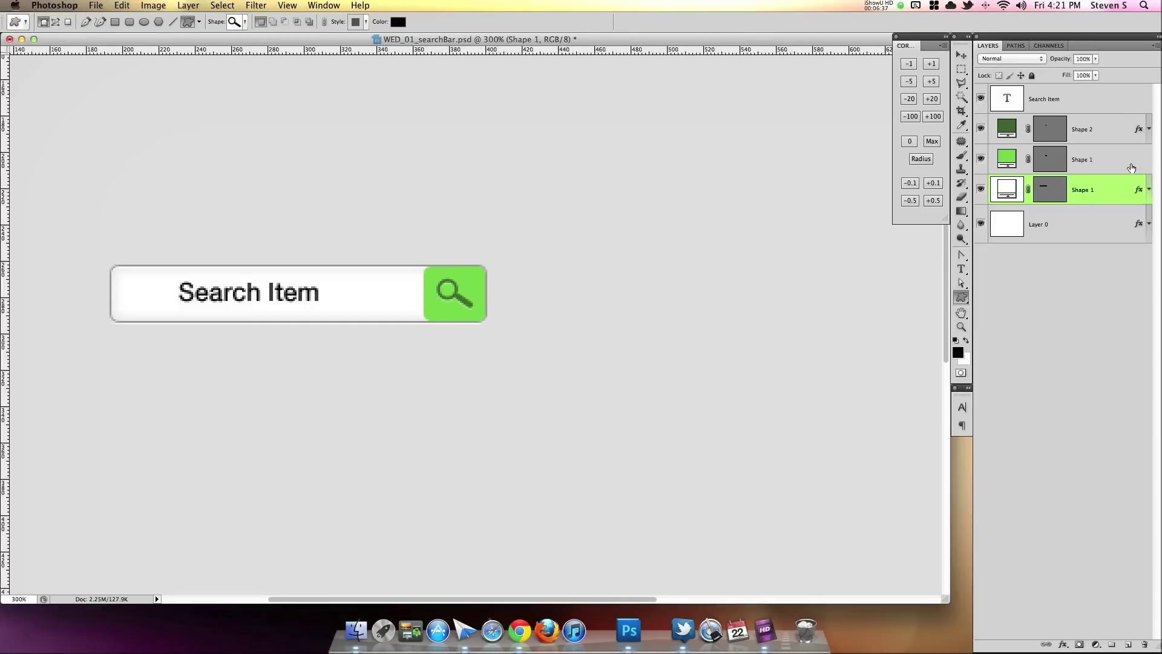
{"action": "double_click", "coordinate": [1131, 168]}
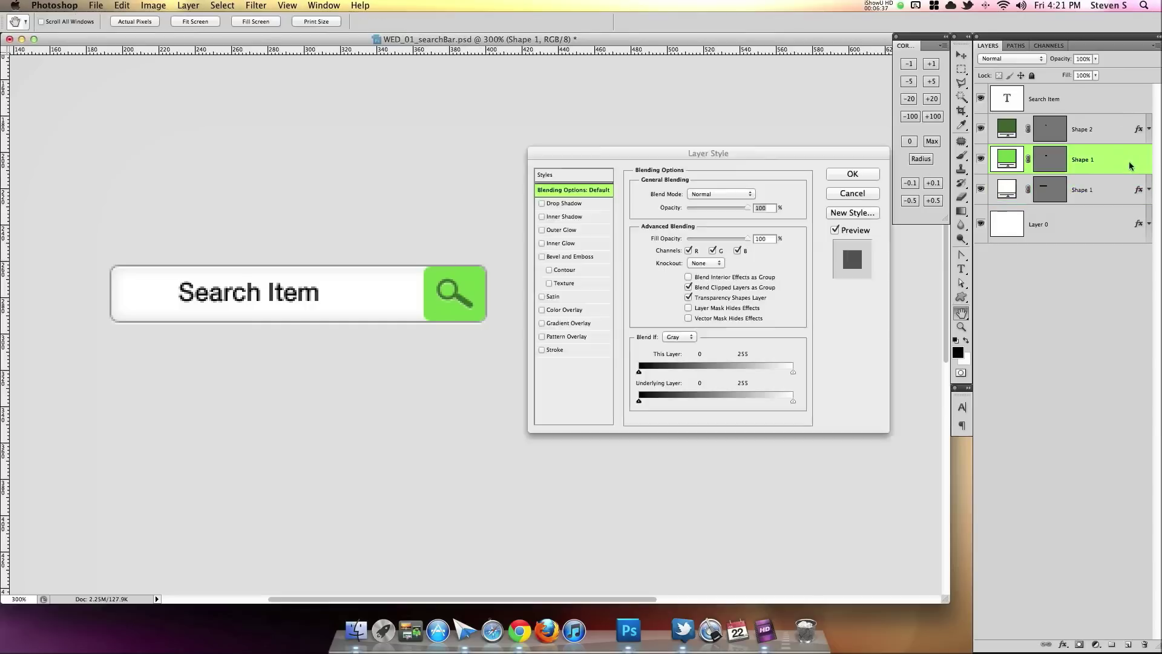
Add an inside stroke in light green 679c4c to the green button
{"action": "left_click", "coordinate": [542, 350]}
{"action": "left_click", "coordinate": [556, 349]}
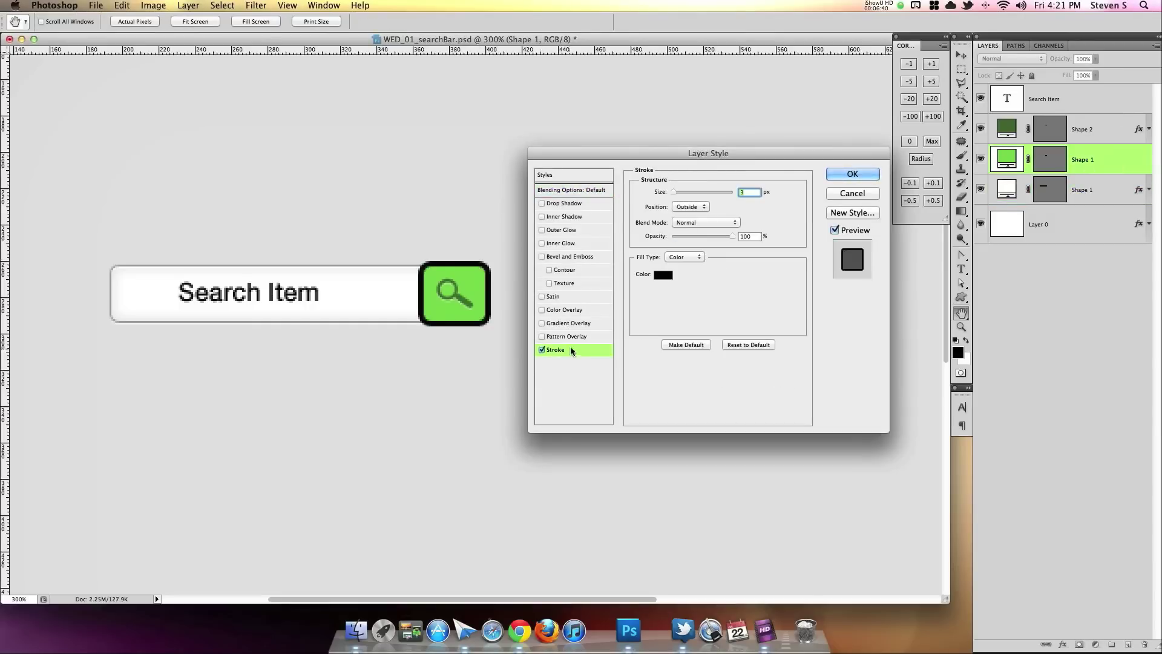
{"action": "left_click", "coordinate": [690, 206]}
{"action": "left_click", "coordinate": [688, 216]}
{"action": "left_click", "coordinate": [663, 275]}
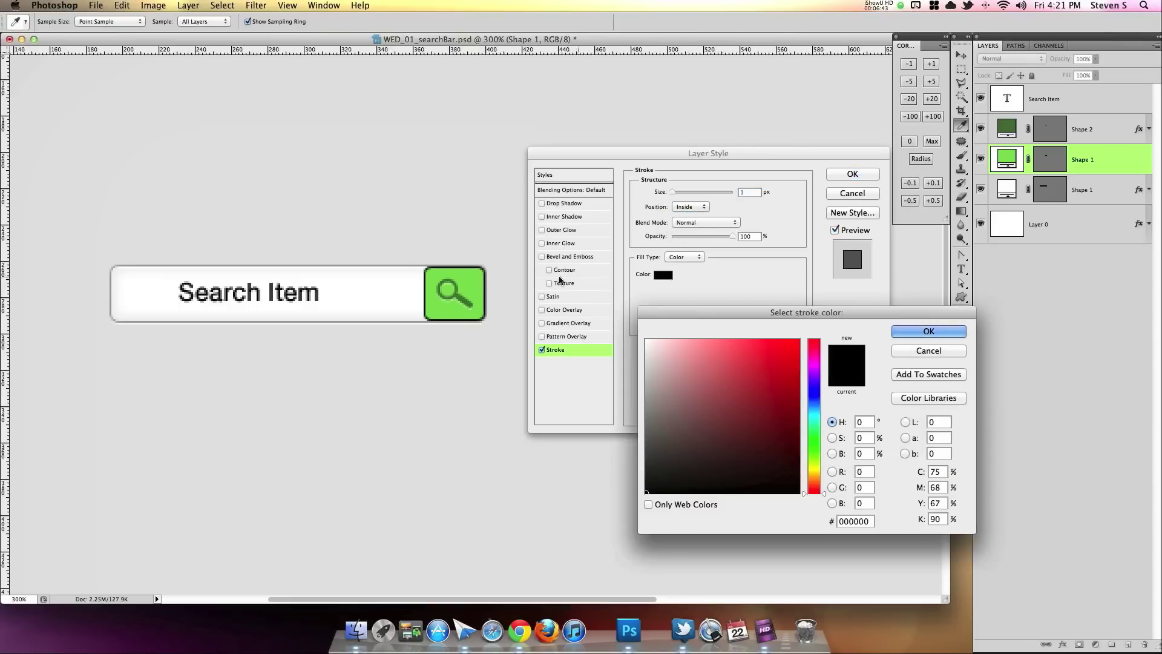
{"action": "left_click", "coordinate": [467, 280]}
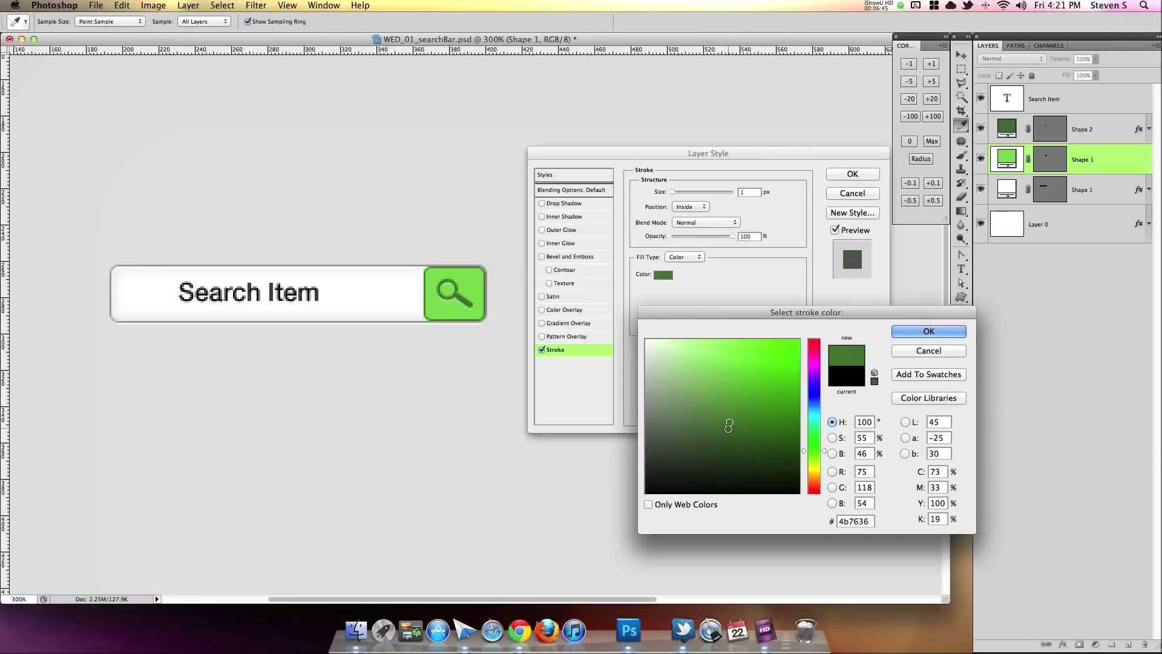
{"action": "left_click_drag", "start_coordinate": [729, 427], "coordinate": [724, 399]}
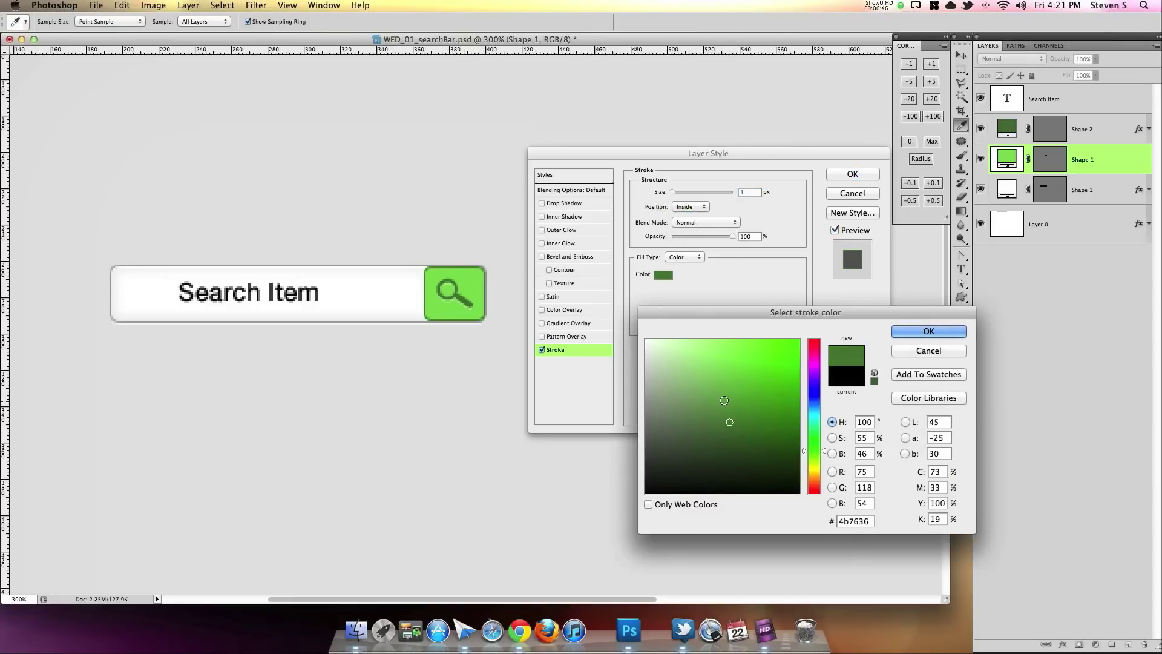
{"action": "left_click", "coordinate": [899, 333]}
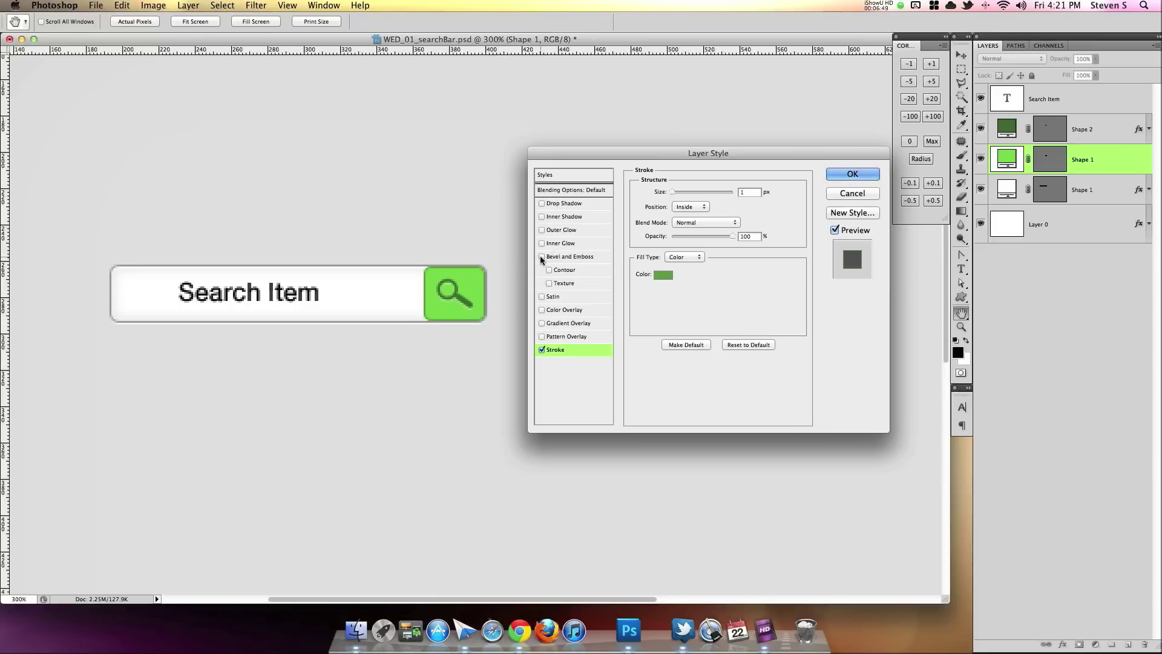
Enable Bevel and Emboss with shadow opacity 0 and size 1
{"action": "left_click", "coordinate": [542, 258]}
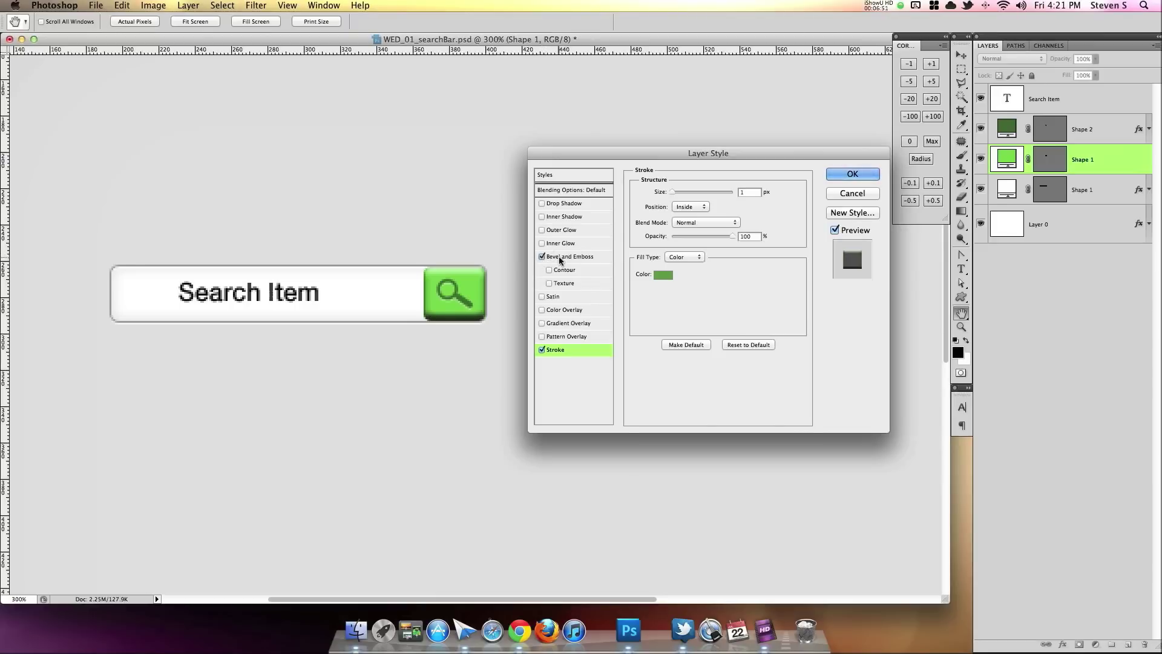
{"action": "left_click", "coordinate": [560, 258]}
{"action": "left_click_drag", "start_coordinate": [728, 394], "coordinate": [683, 395]}
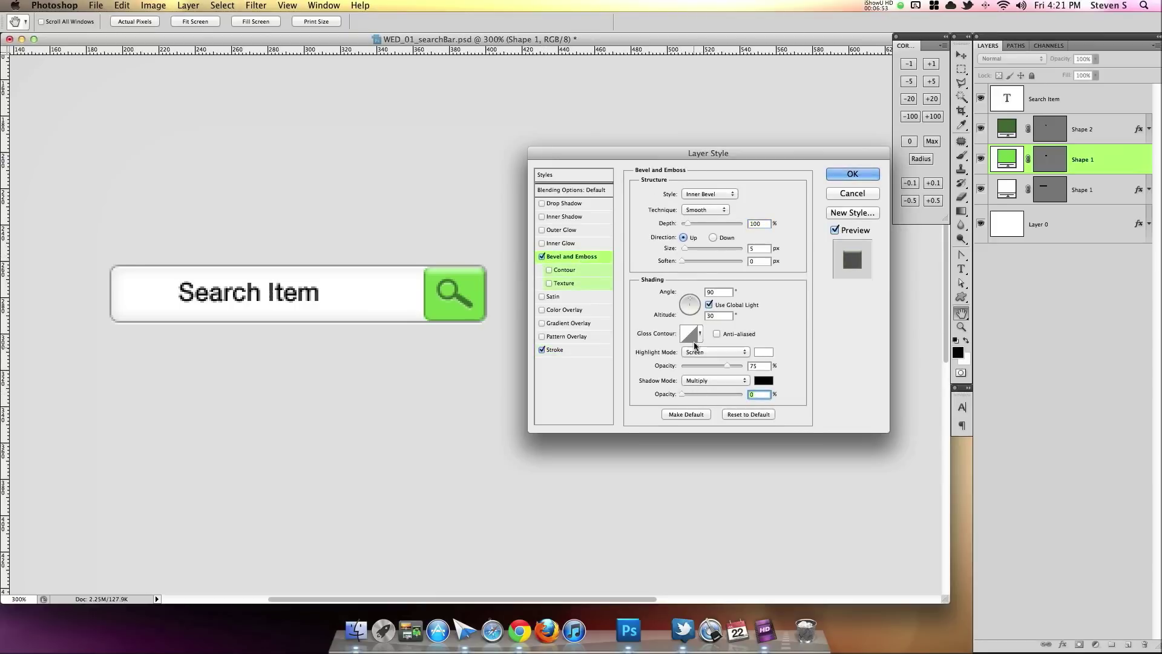
{"action": "left_click", "coordinate": [757, 248]}
{"action": "type", "text": "0"}
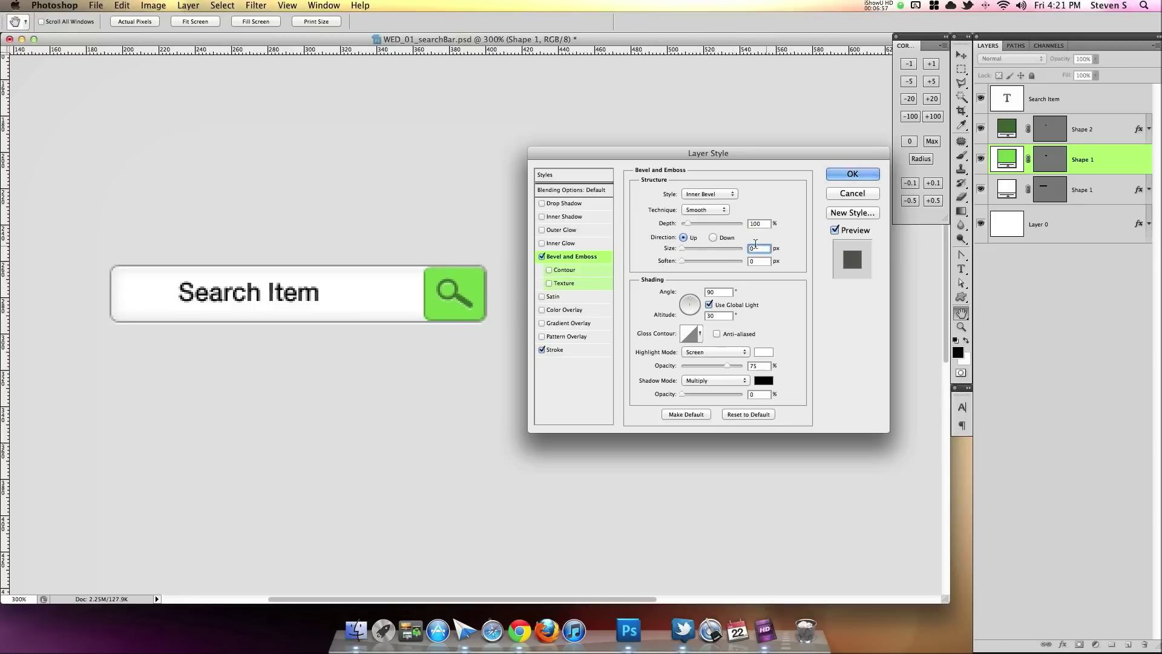
{"action": "key", "text": "Up"}
Apply an Overlay-mode gradient overlay at 150% scale and 77% opacity, then confirm the styles
{"action": "left_click", "coordinate": [543, 323]}
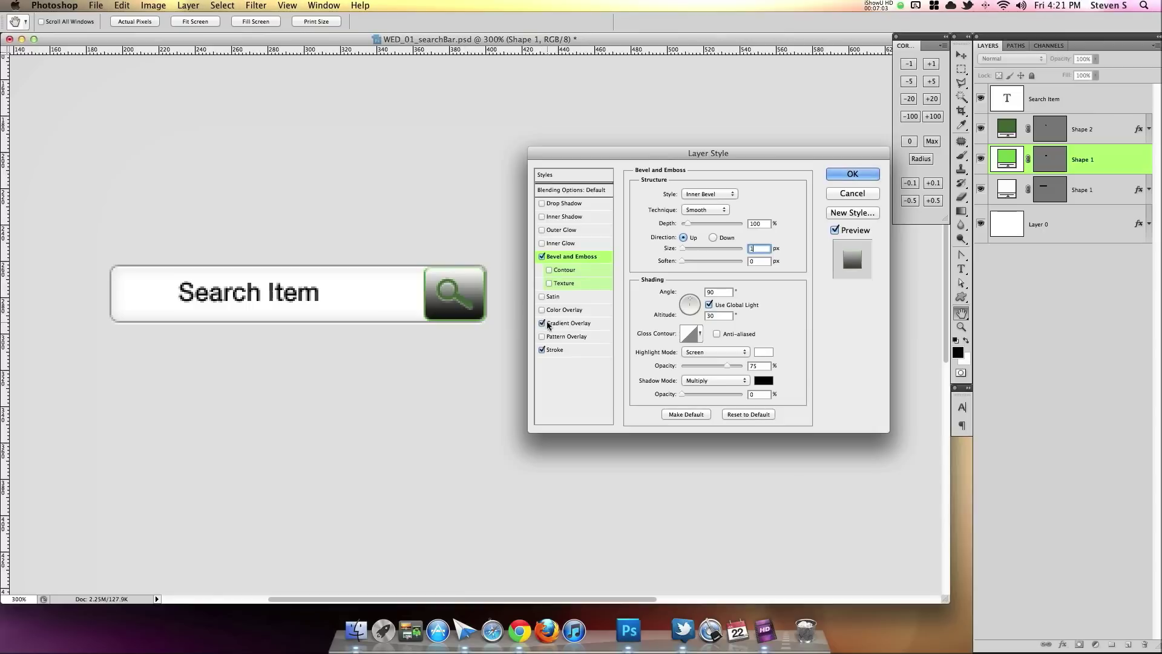
{"action": "left_click", "coordinate": [568, 323]}
{"action": "left_click", "coordinate": [702, 194]}
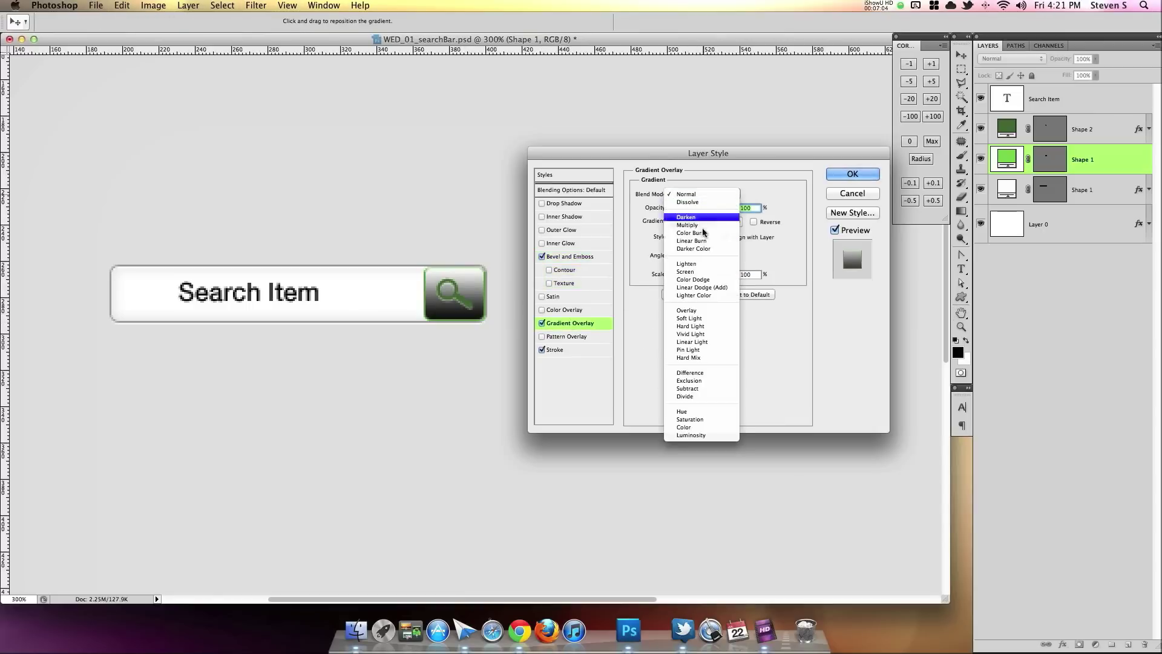
{"action": "left_click", "coordinate": [699, 311]}
{"action": "left_click_drag", "start_coordinate": [712, 276], "coordinate": [673, 276]}
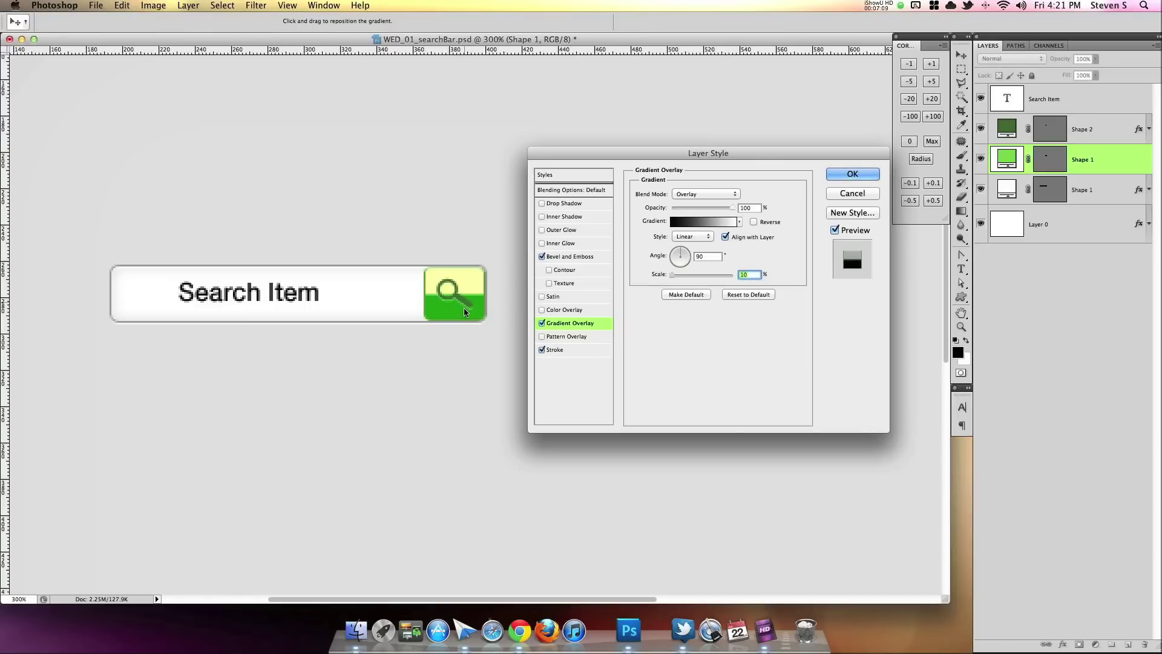
{"action": "left_click_drag", "start_coordinate": [673, 276], "coordinate": [732, 276]}
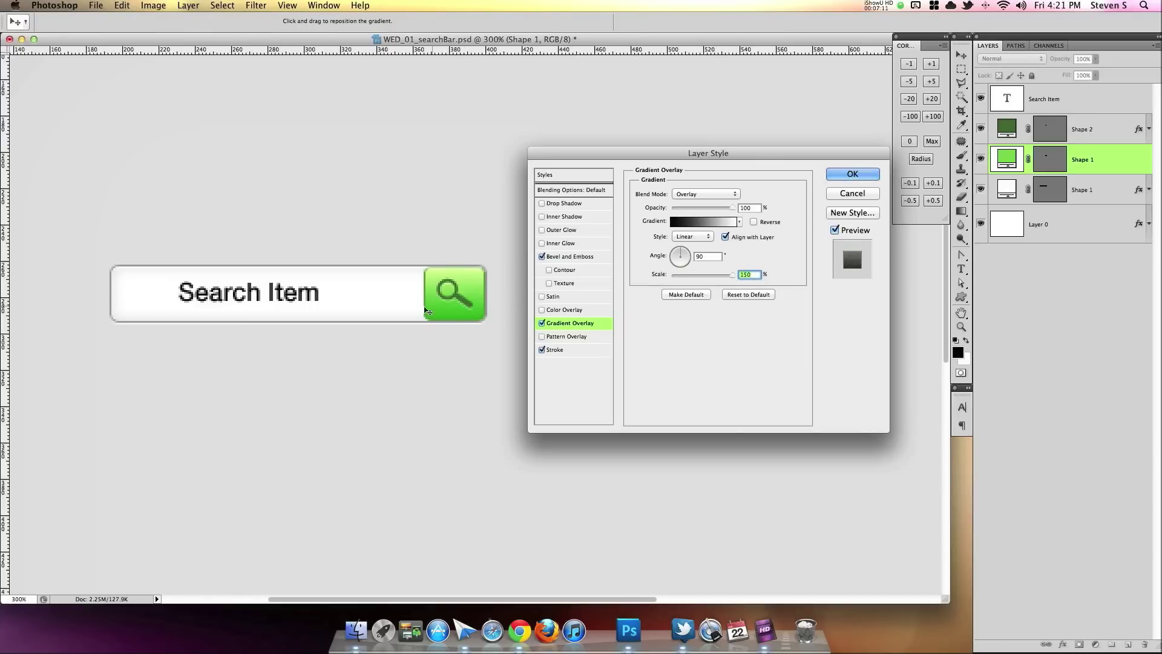
{"action": "left_click_drag", "start_coordinate": [460, 310], "coordinate": [471, 302]}
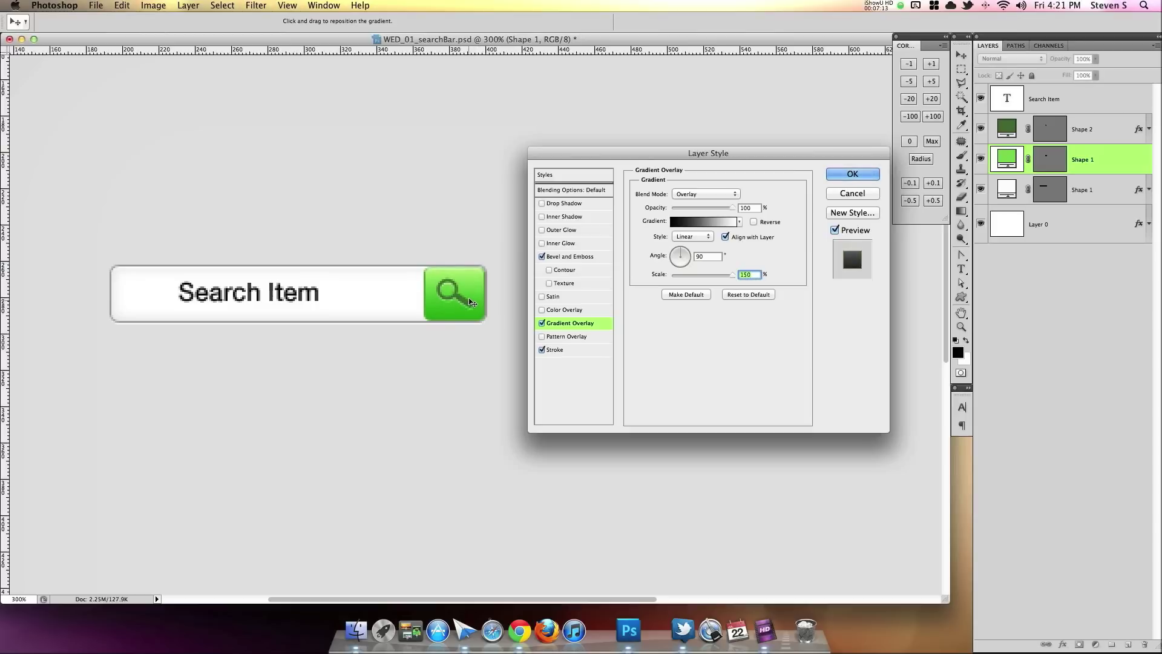
{"action": "left_click_drag", "start_coordinate": [732, 207], "coordinate": [719, 210]}
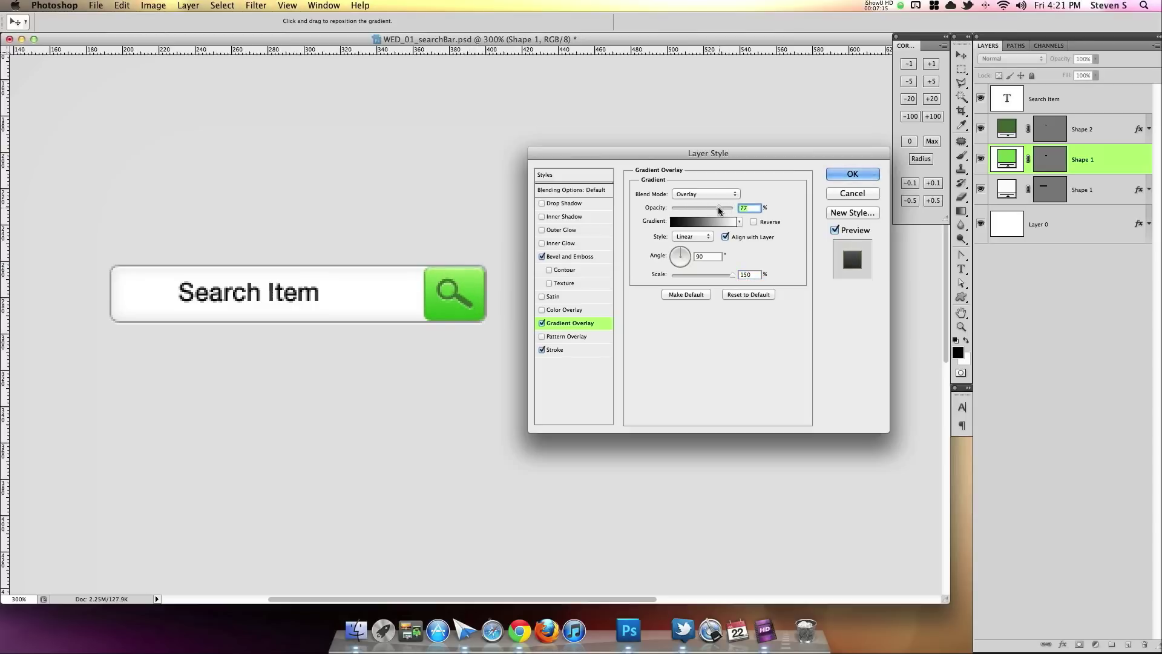
{"action": "left_click", "coordinate": [852, 173]}
Zoom out and change the Shape 2 magnifier fill to white ffffff
{"action": "key", "text": "u"}
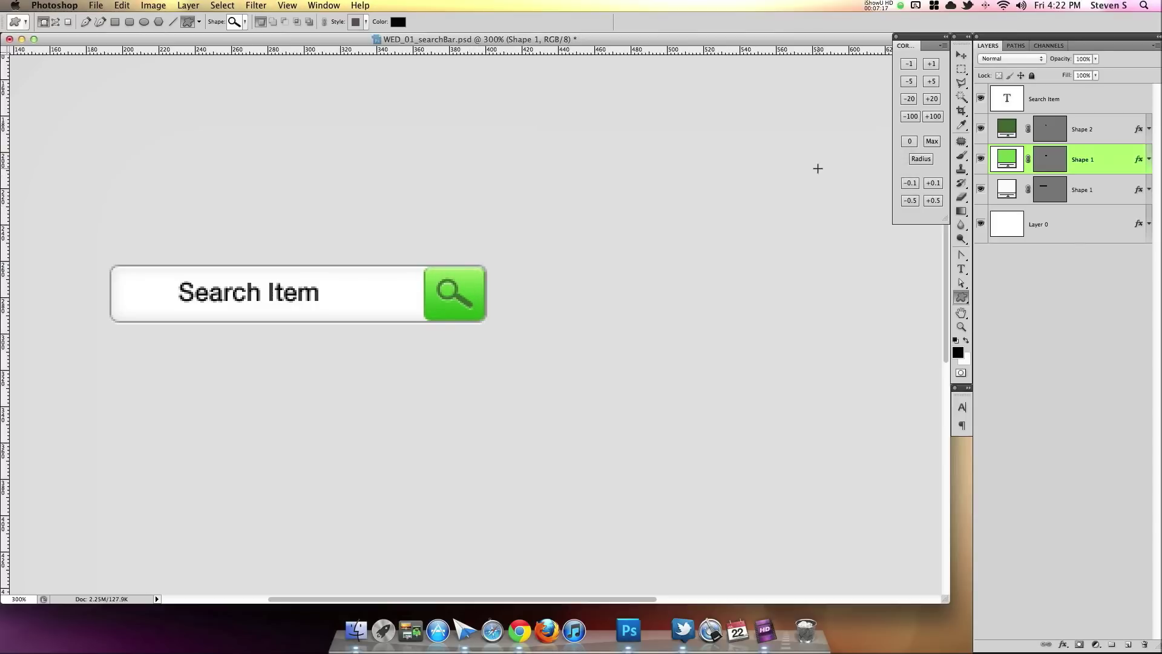
{"action": "key", "text": "super+minus"}
{"action": "key", "text": "super+minus"}
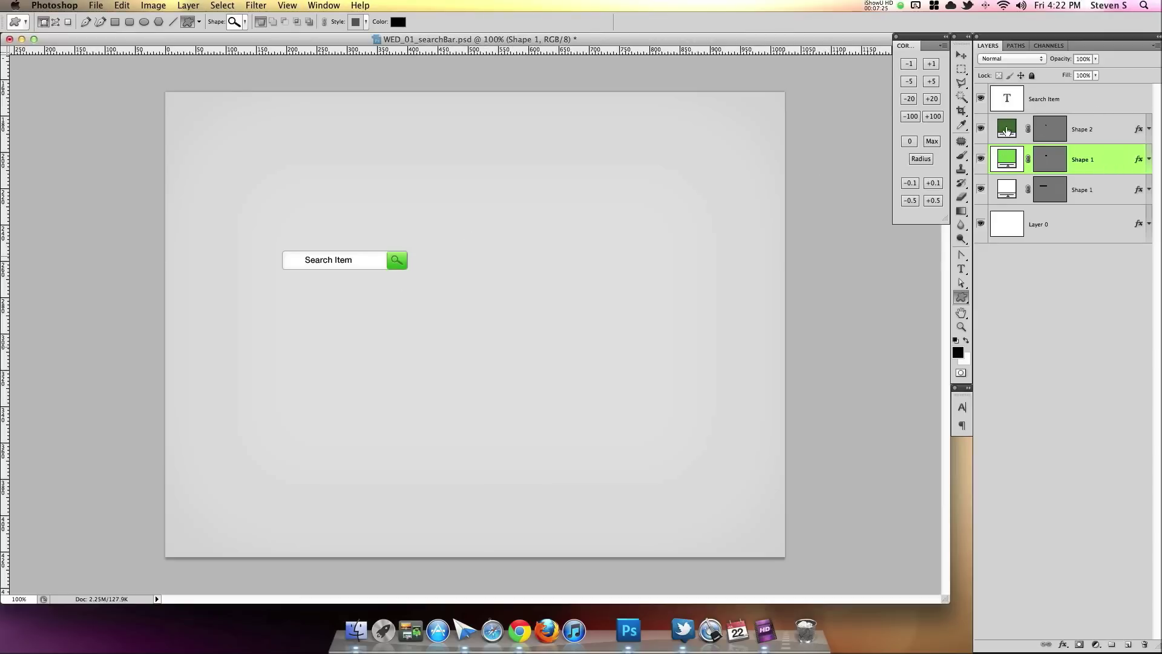
{"action": "double_click", "coordinate": [1007, 131]}
{"action": "mouse_move", "coordinate": [680, 445]}
{"action": "left_mouse_down"}
{"action": "mouse_move", "coordinate": [646, 442]}
{"action": "mouse_move", "coordinate": [641, 458]}
{"action": "left_mouse_up"}
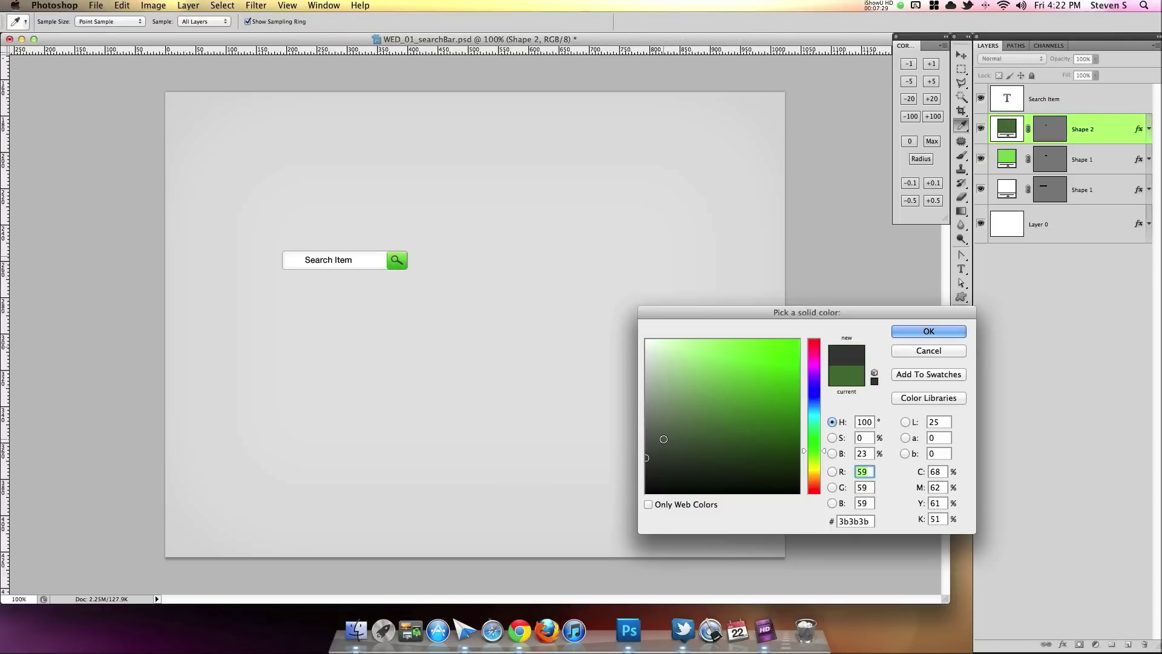
{"action": "mouse_move", "coordinate": [669, 447]}
{"action": "left_mouse_down"}
{"action": "mouse_move", "coordinate": [632, 435]}
{"action": "mouse_move", "coordinate": [637, 390]}
{"action": "mouse_move", "coordinate": [619, 334]}
{"action": "left_mouse_up"}
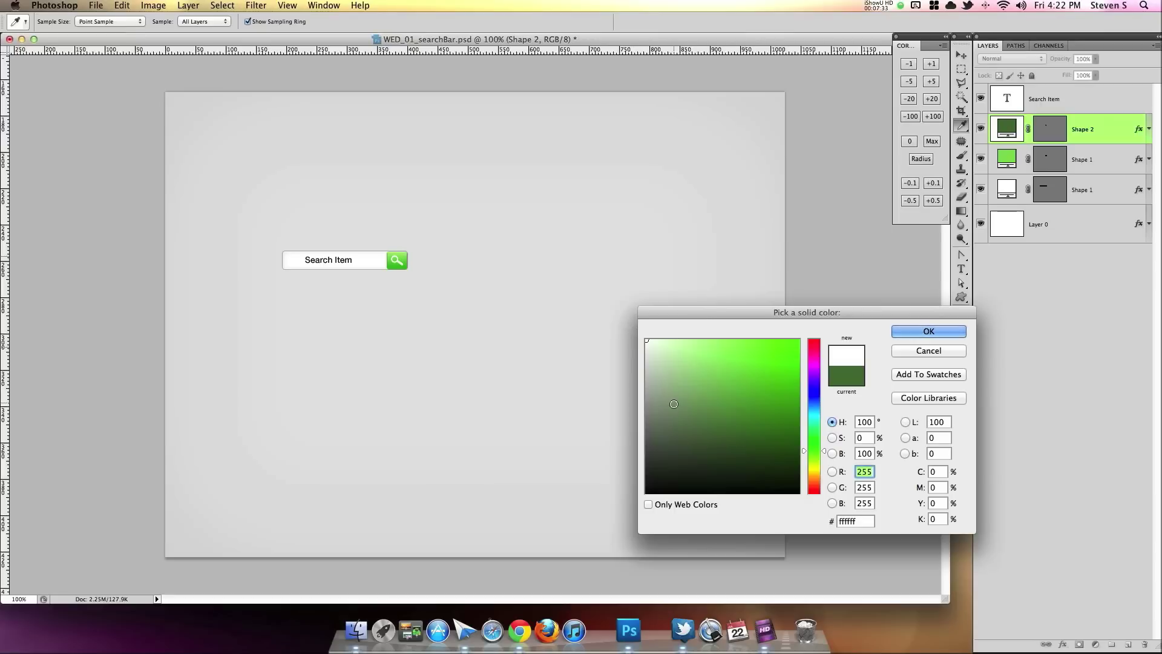
{"action": "left_click_drag", "start_coordinate": [674, 404], "coordinate": [642, 336]}
{"action": "left_click", "coordinate": [942, 333]}
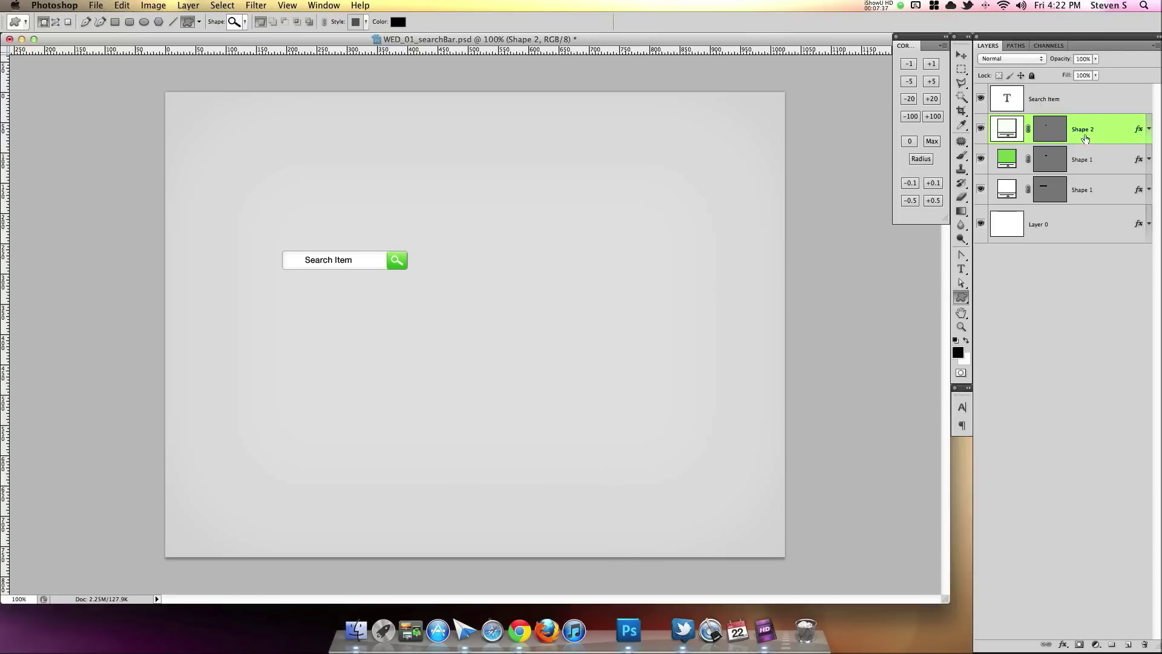
Add an inner shadow at 47% opacity to the magnifier layer
{"action": "double_click", "coordinate": [1103, 142]}
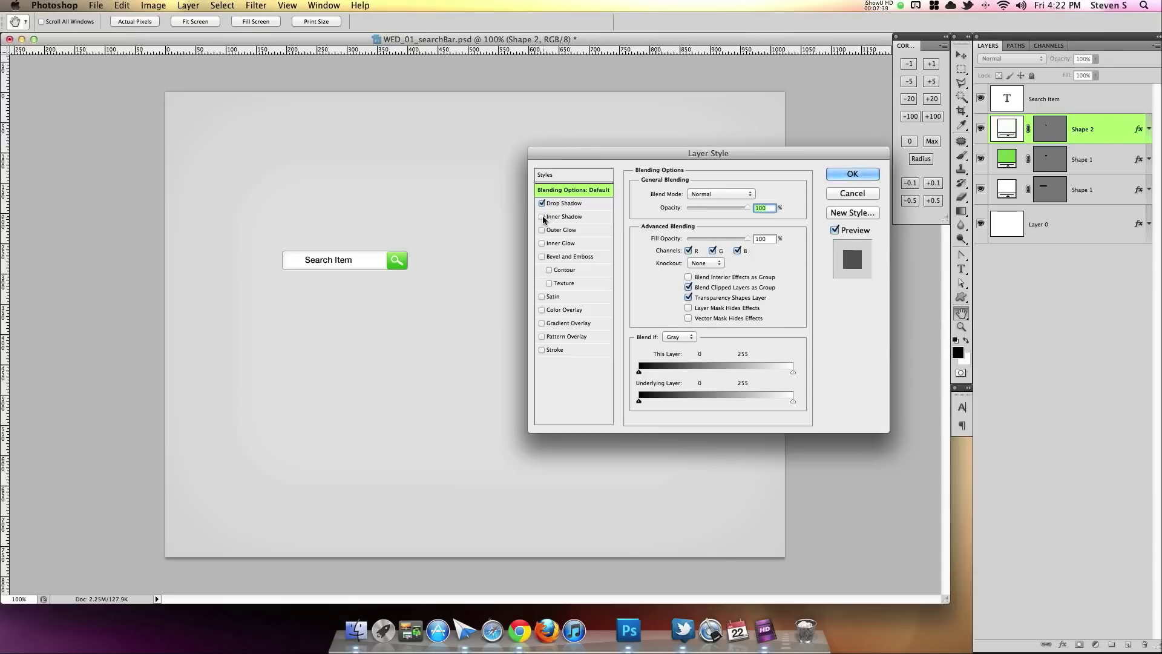
{"action": "left_click", "coordinate": [560, 217]}
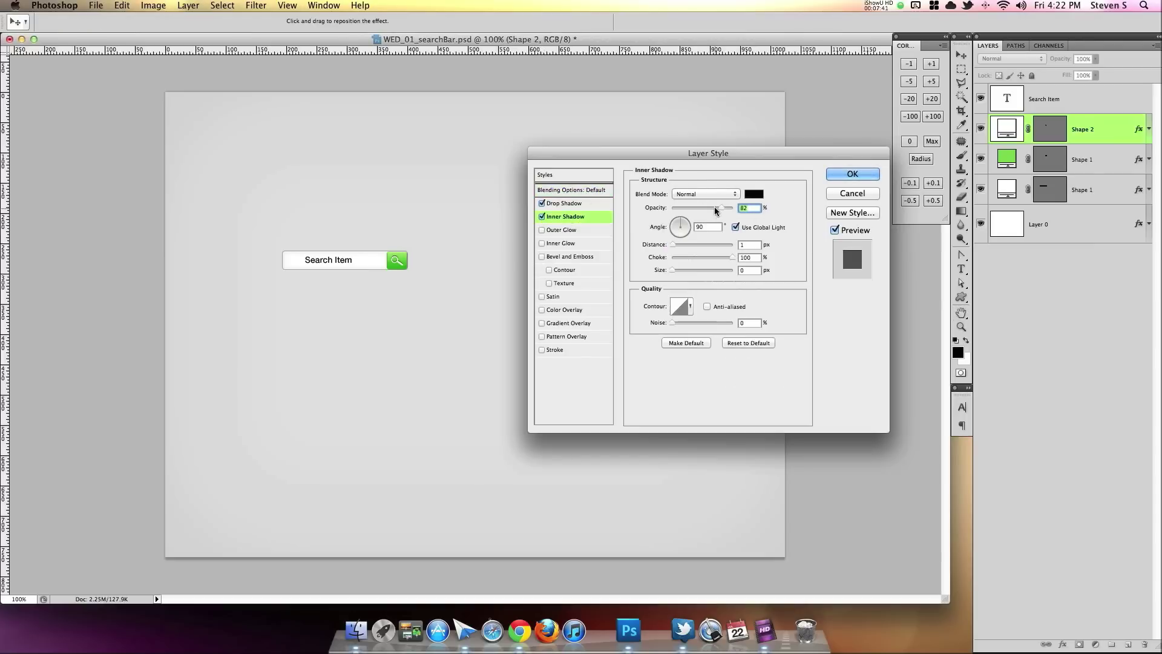
{"action": "left_click_drag", "start_coordinate": [718, 207], "coordinate": [701, 209]}
{"action": "left_click", "coordinate": [851, 194]}
Change the magnifier's fill colour to dark grey 4e4e4e
{"action": "double_click", "coordinate": [1006, 127]}
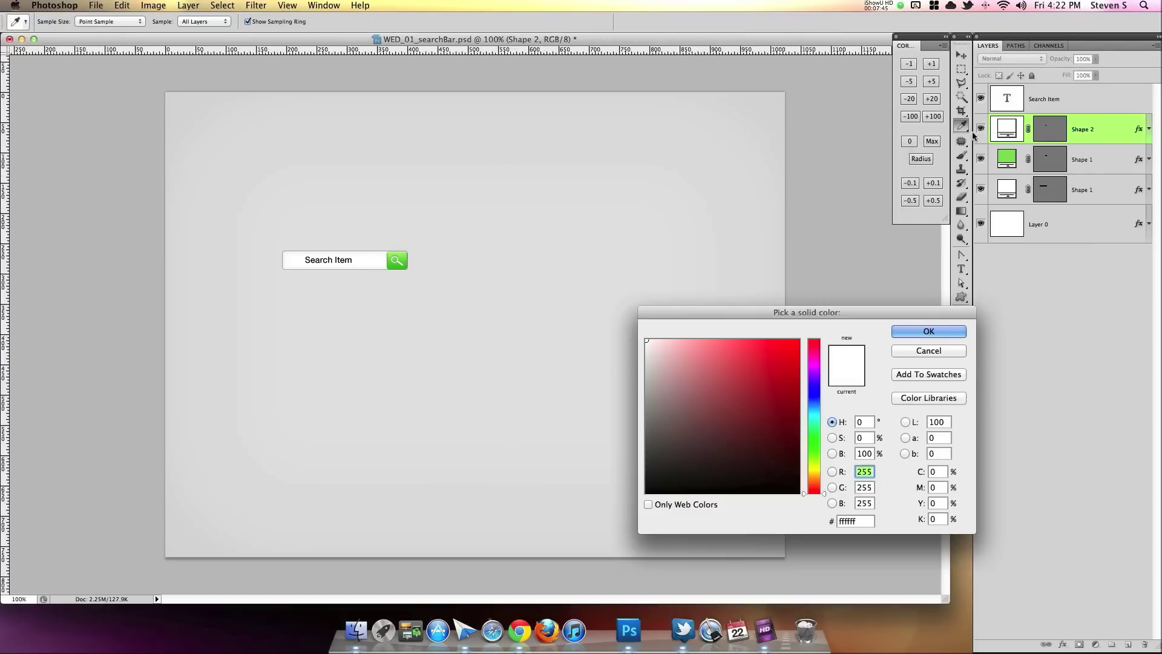
{"action": "left_click", "coordinate": [401, 255]}
{"action": "left_click", "coordinate": [676, 348]}
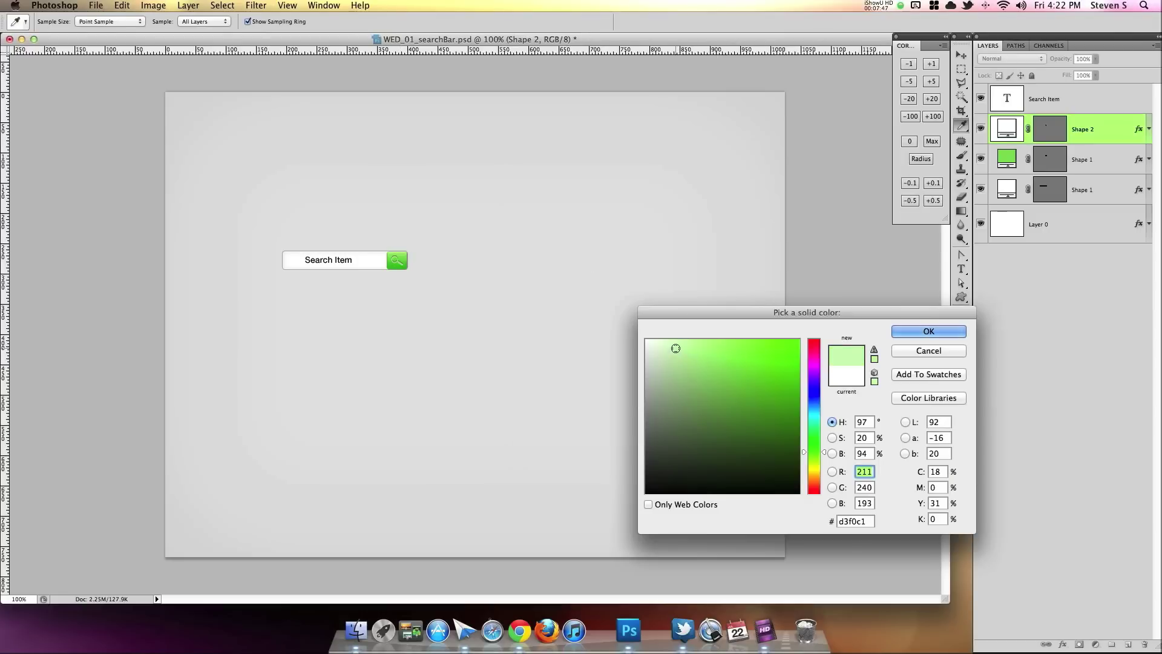
{"action": "left_click", "coordinate": [666, 342]}
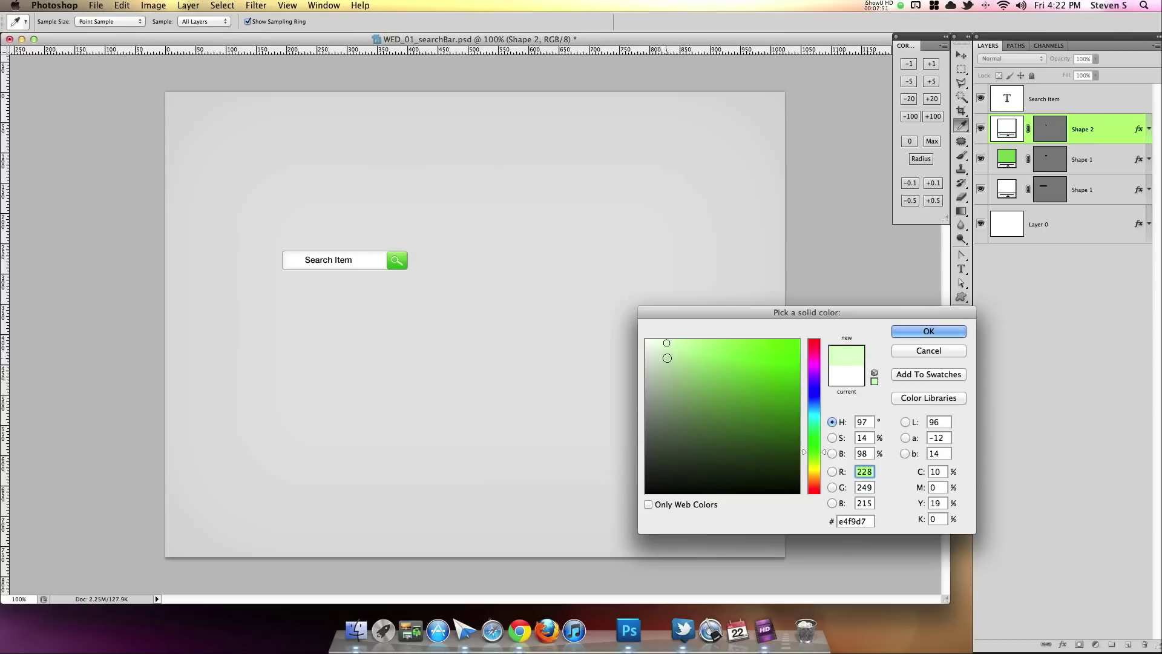
{"action": "left_click", "coordinate": [669, 358]}
{"action": "left_click", "coordinate": [666, 346]}
{"action": "left_click_drag", "start_coordinate": [696, 451], "coordinate": [620, 452]}
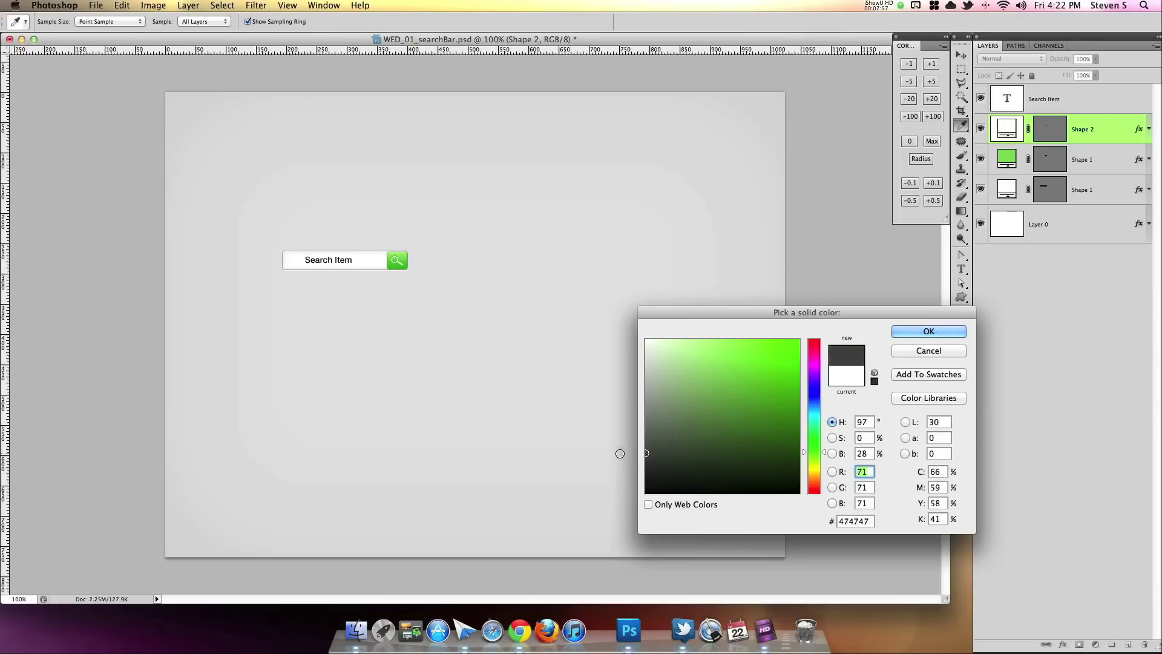
{"action": "left_click", "coordinate": [645, 429]}
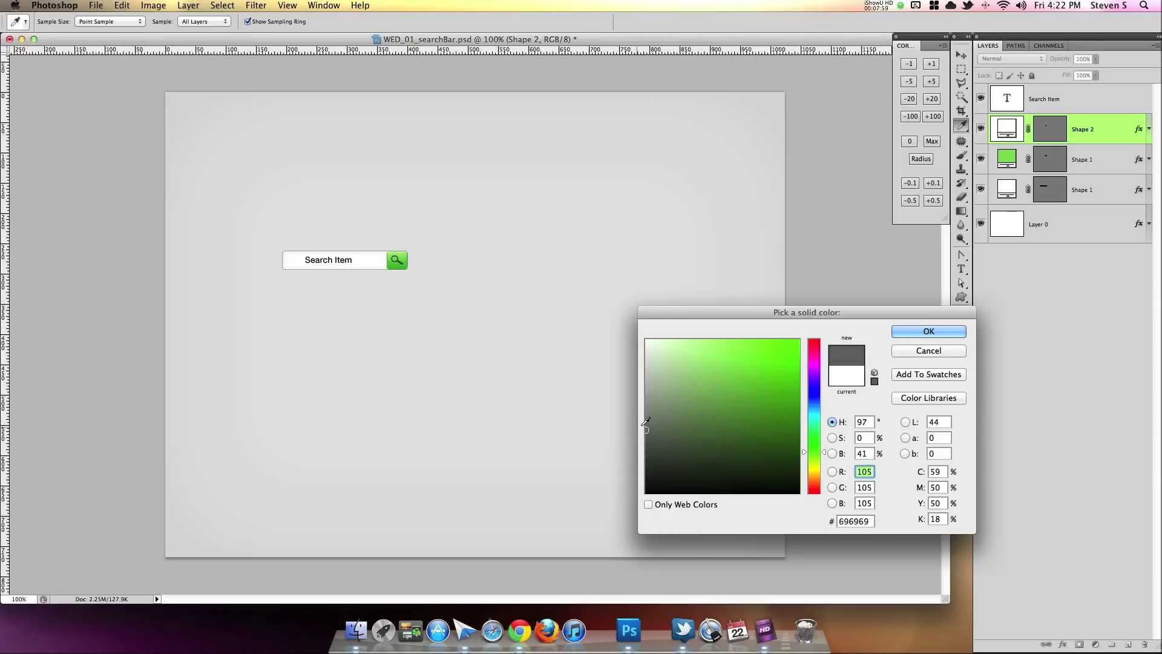
{"action": "left_click", "coordinate": [646, 446]}
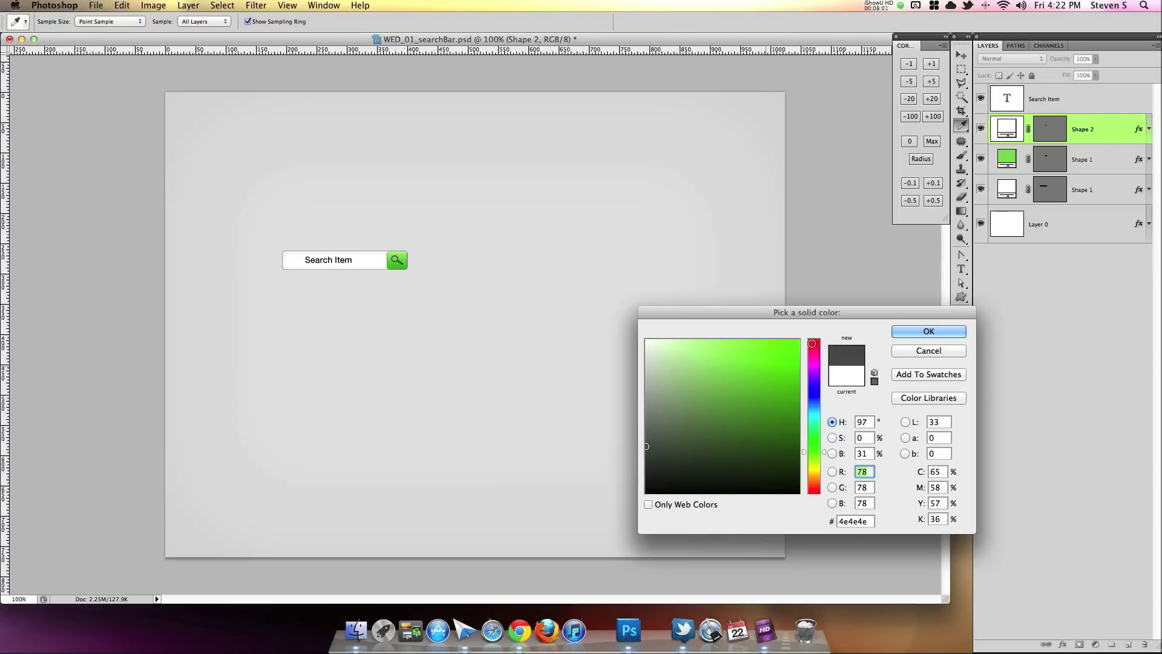
{"action": "left_click", "coordinate": [916, 332]}
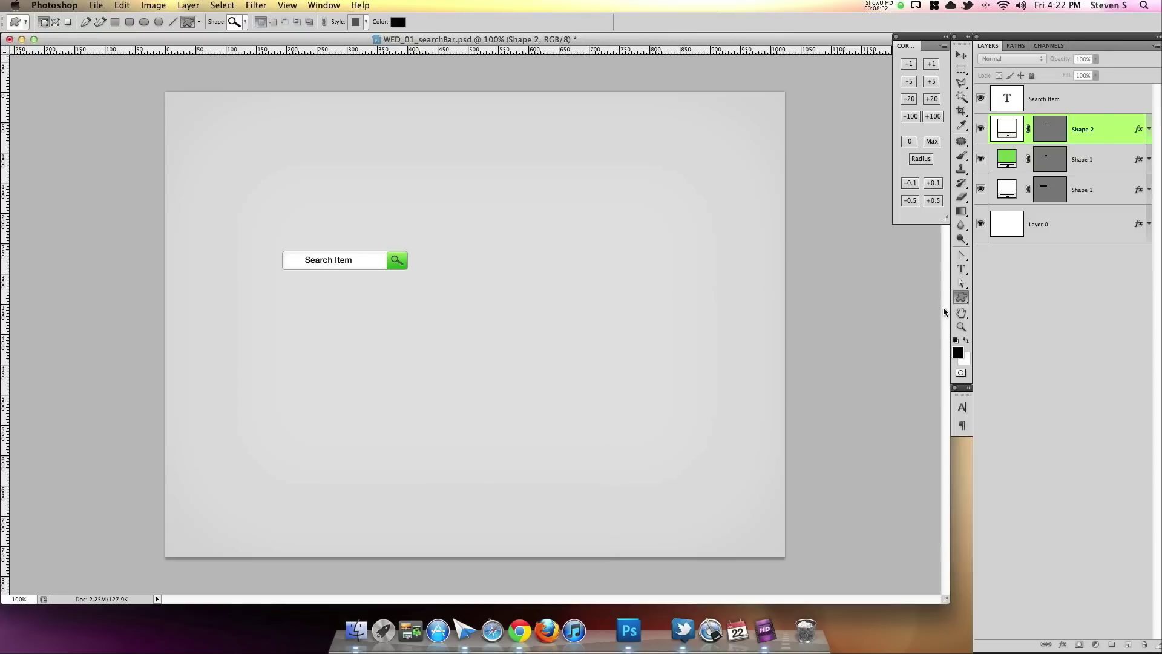
Raise the magnifier's drop shadow opacity to 49%
{"action": "key", "text": "h"}
{"action": "double_click", "coordinate": [1111, 138]}
{"action": "left_click", "coordinate": [599, 204]}
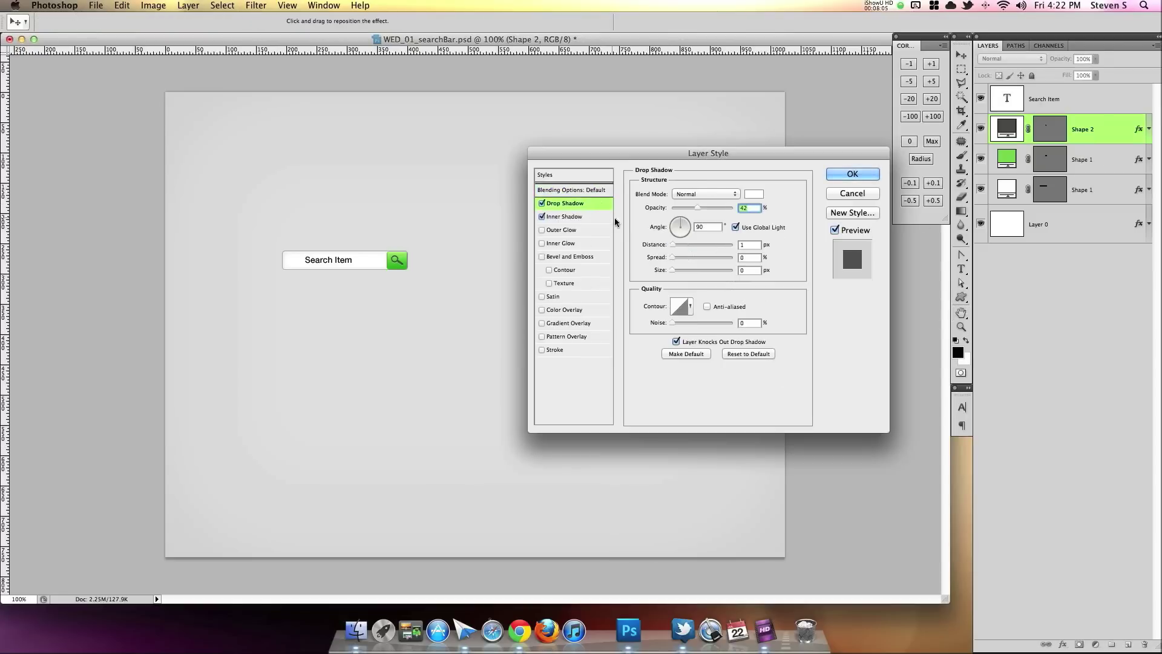
{"action": "left_click_drag", "start_coordinate": [704, 210], "coordinate": [708, 211]}
{"action": "key", "text": "Return"}
{"action": "key", "text": "u"}
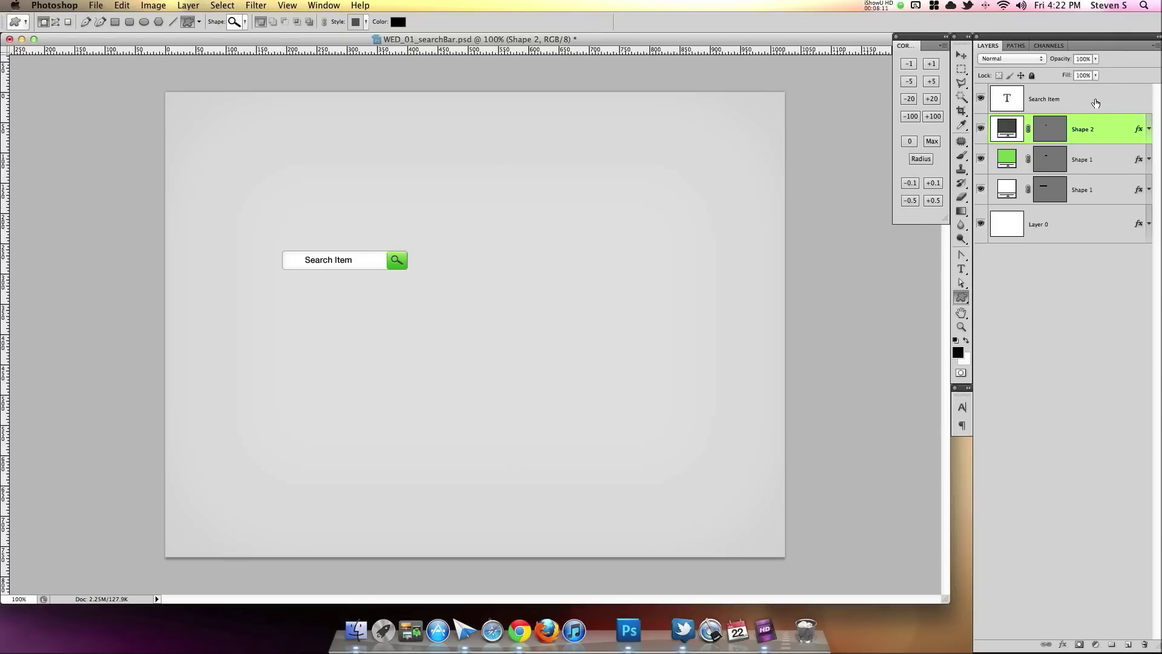
{"action": "left_click", "coordinate": [1095, 103]}
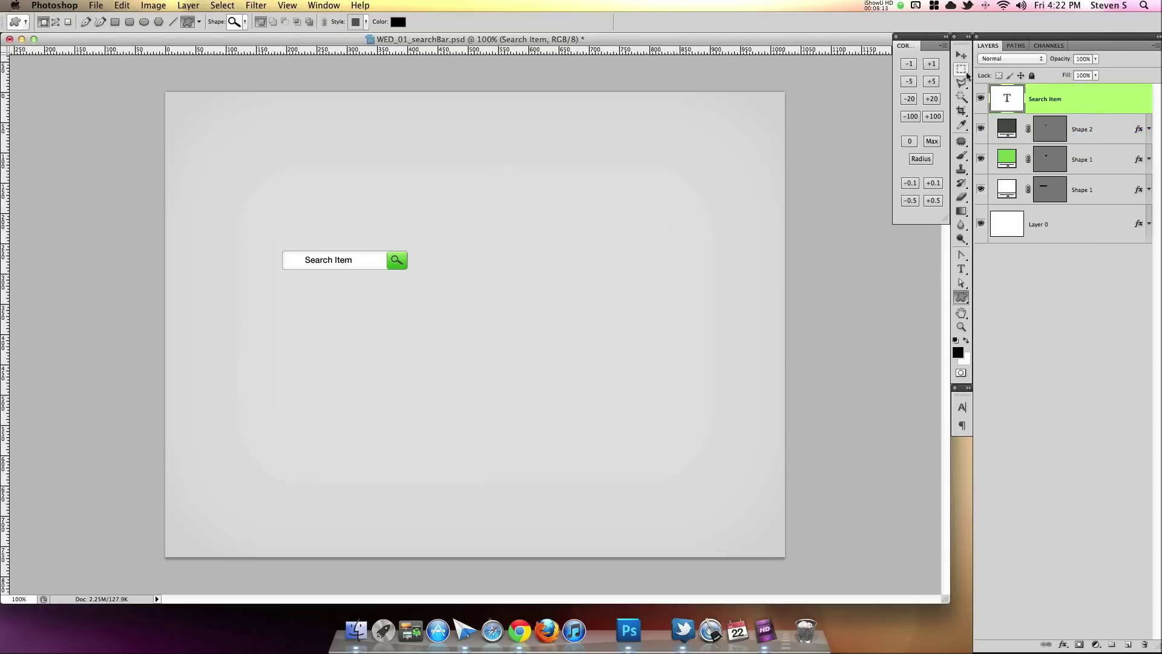
Nudge the Search Item text left and recolour it mid grey 686868
{"action": "left_click", "coordinate": [961, 55]}
{"action": "key", "text": "Left"}
{"action": "key", "text": "Left"}
{"action": "key", "text": "Left"}
{"action": "key", "text": "Left"}
{"action": "key", "text": "Left"}
{"action": "key", "text": "Left"}
{"action": "key", "text": "Left"}
{"action": "key", "text": "Left"}
{"action": "key", "text": "Left"}
{"action": "key", "text": "Left"}
{"action": "key", "text": "Left"}
{"action": "key", "text": "Left"}
{"action": "key", "text": "Left"}
{"action": "key", "text": "Left"}
{"action": "key", "text": "Left"}
{"action": "key", "text": "Left"}
{"action": "key", "text": "Left"}
{"action": "key", "text": "Left"}
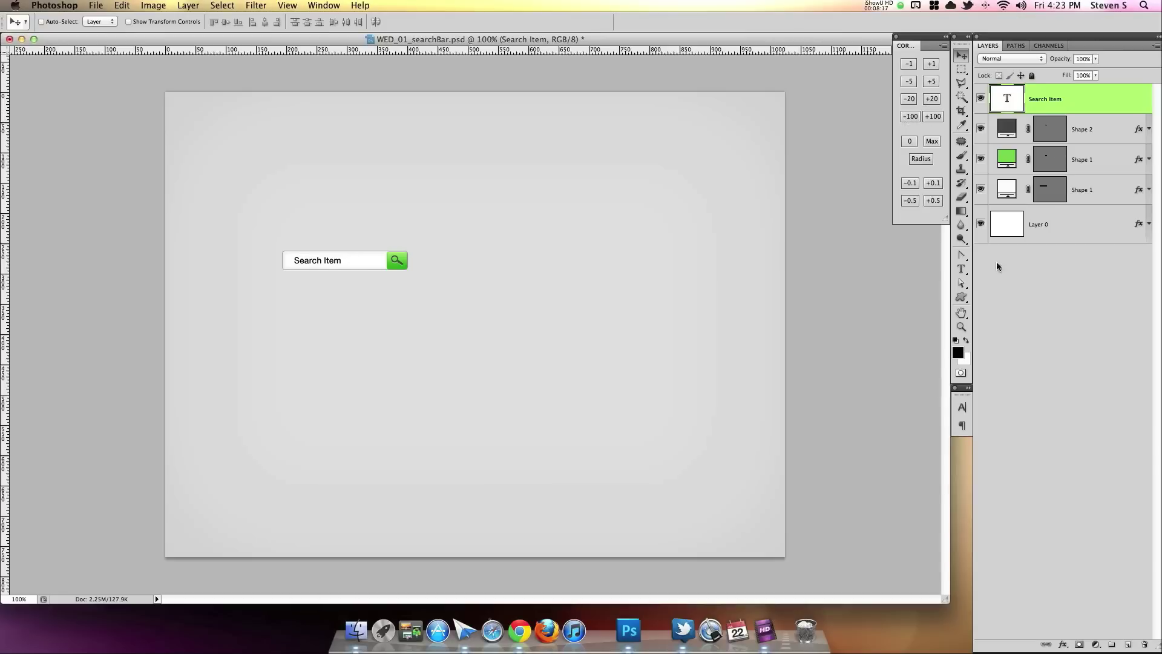
{"action": "left_click", "coordinate": [961, 269]}
{"action": "left_click", "coordinate": [395, 22]}
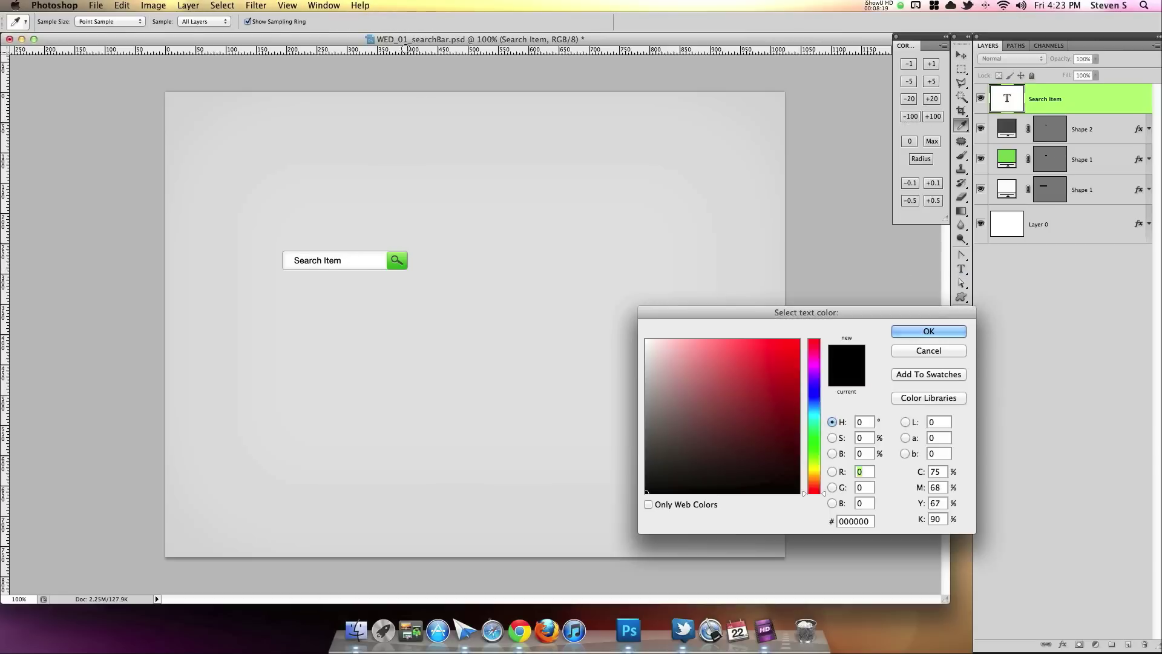
{"action": "left_click", "coordinate": [647, 430]}
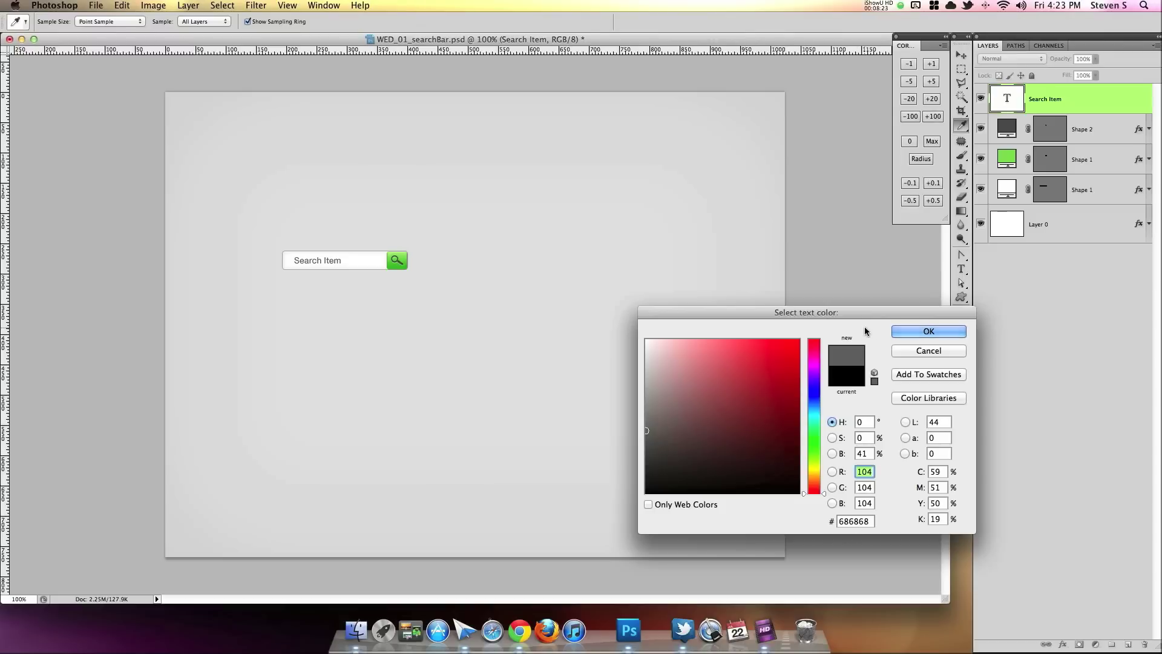
{"action": "left_click", "coordinate": [929, 332]}
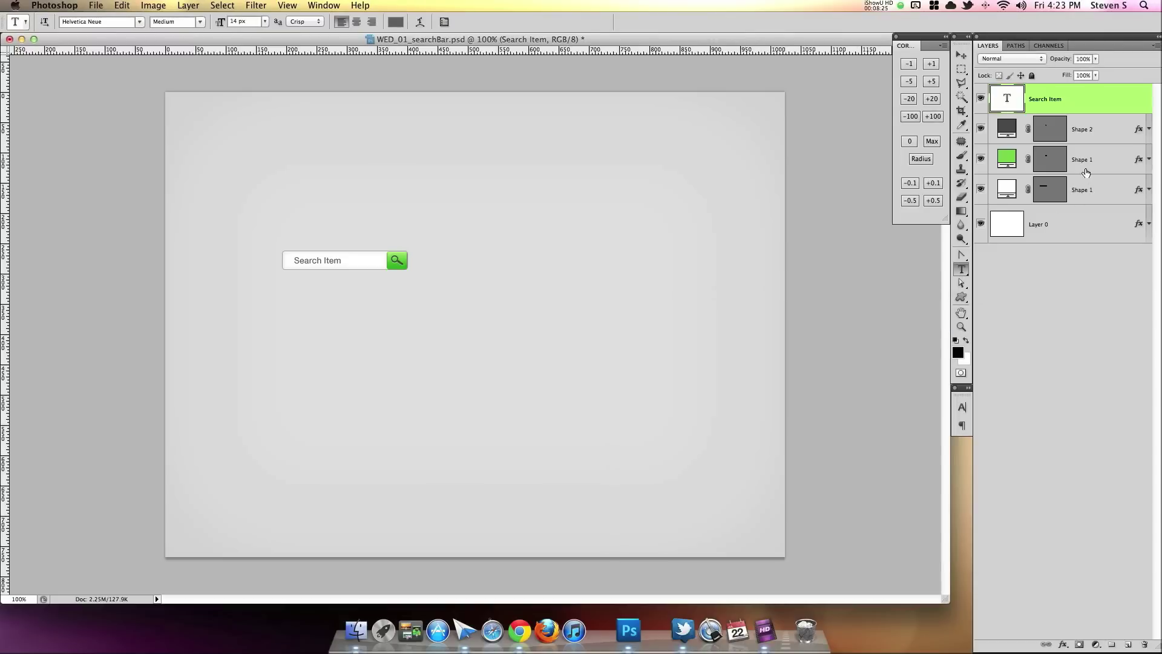
Rename the field layer 'search bg', rename the button layer, and name the magnifier 'search mag'
{"action": "double_click", "coordinate": [1084, 189]}
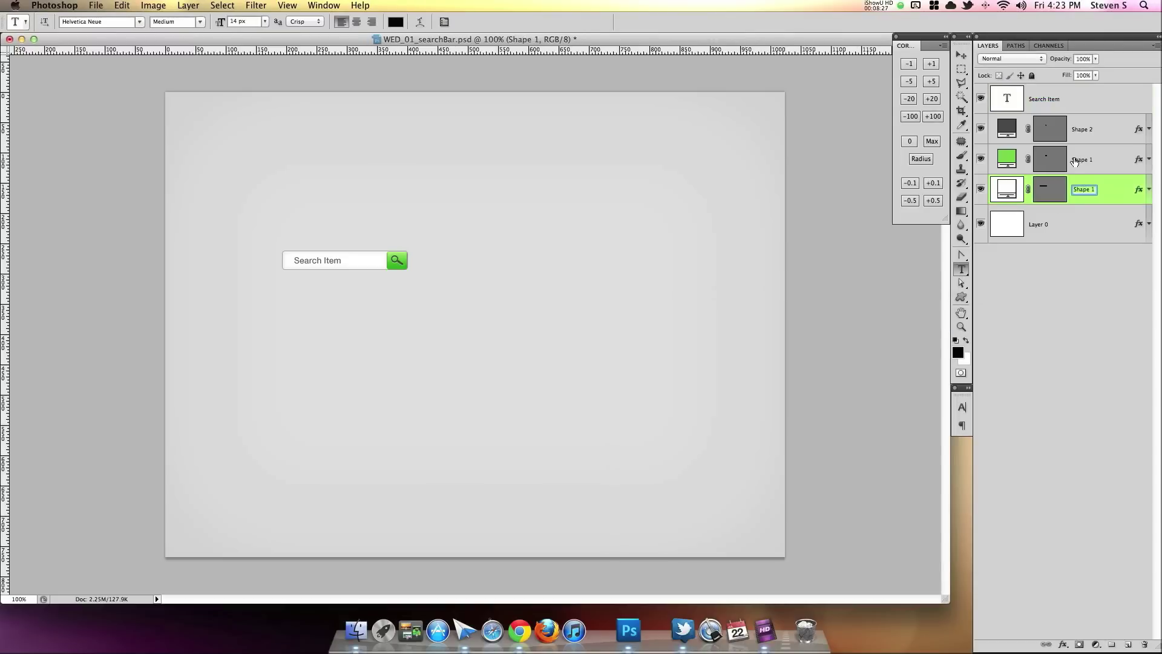
{"action": "type", "text": "search bg"}
{"action": "key", "text": "Return"}
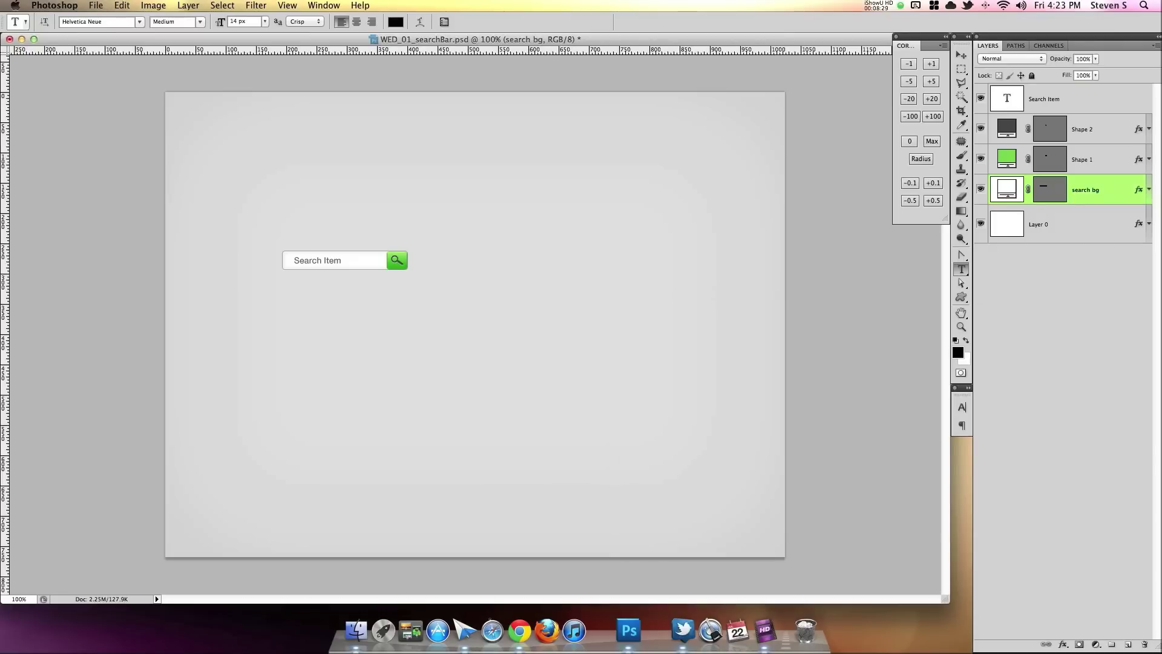
{"action": "double_click", "coordinate": [1086, 160]}
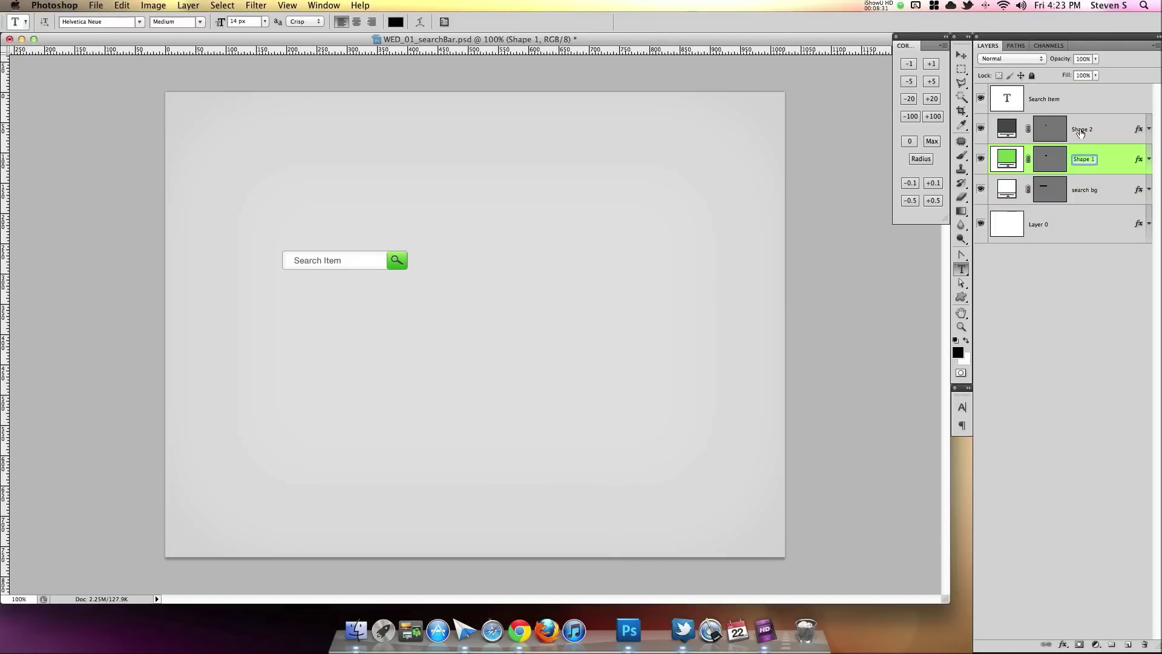
{"action": "type", "text": "sea"}
{"action": "key", "text": "Return"}
{"action": "double_click", "coordinate": [1086, 132]}
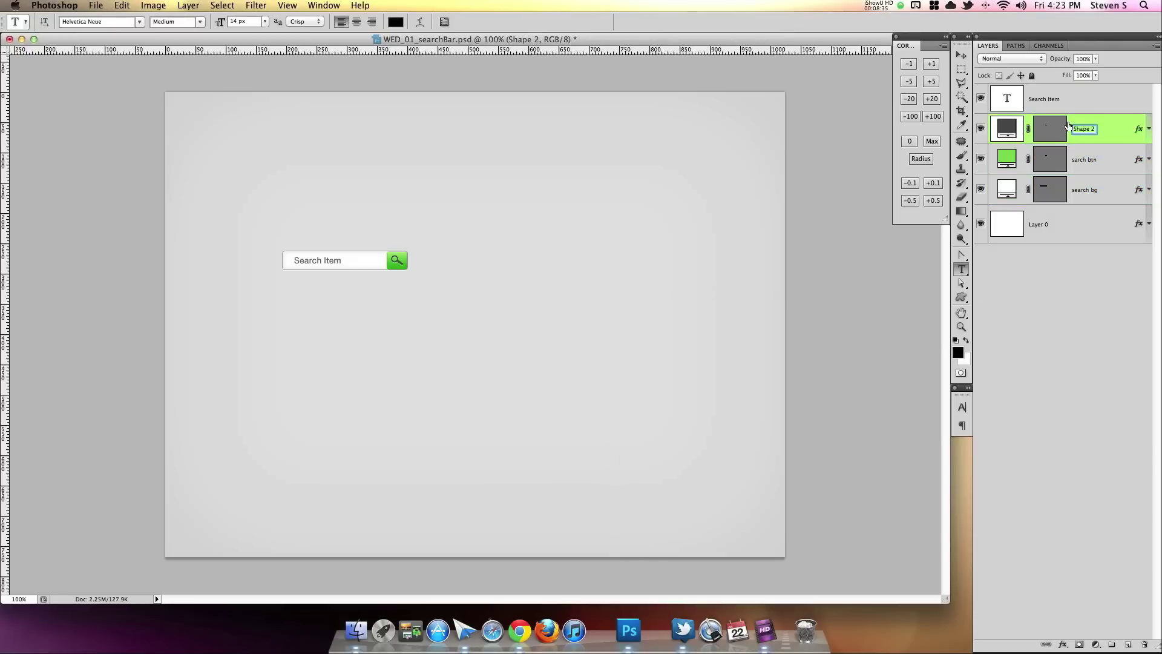
{"action": "type", "text": "search mag"}
{"action": "key", "text": "Return"}
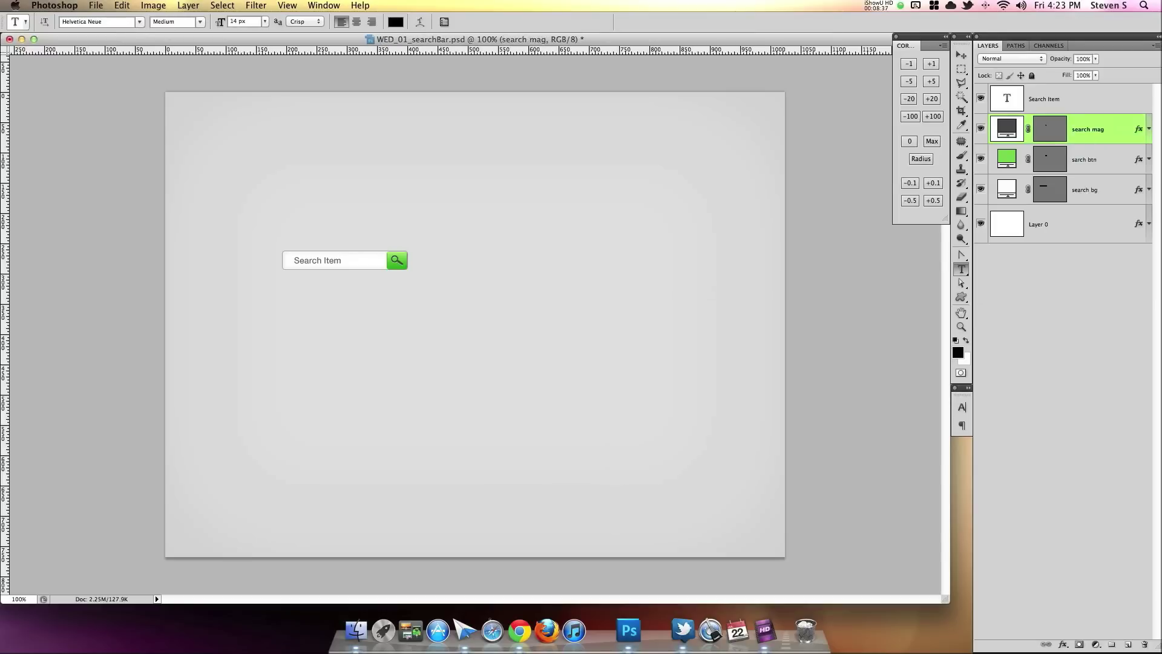
Group the magnifier and button layers into a group named 'btn_search'
{"action": "left_click", "coordinate": [1118, 168], "text": "shift"}
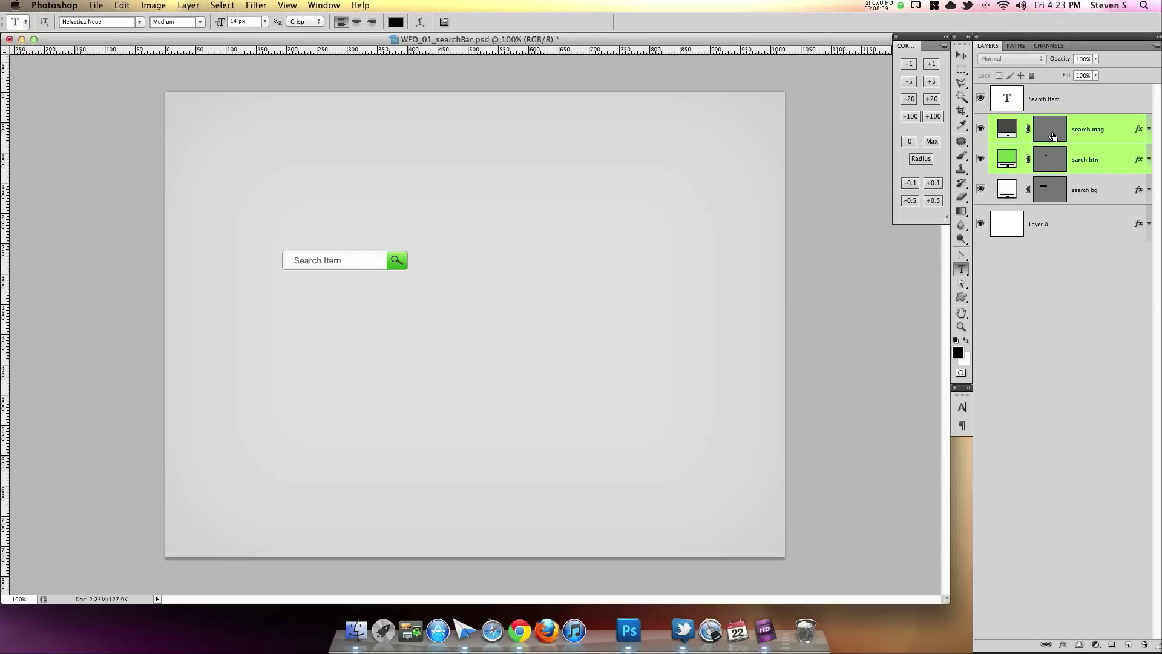
{"action": "key", "text": "super+g"}
{"action": "double_click", "coordinate": [1030, 119]}
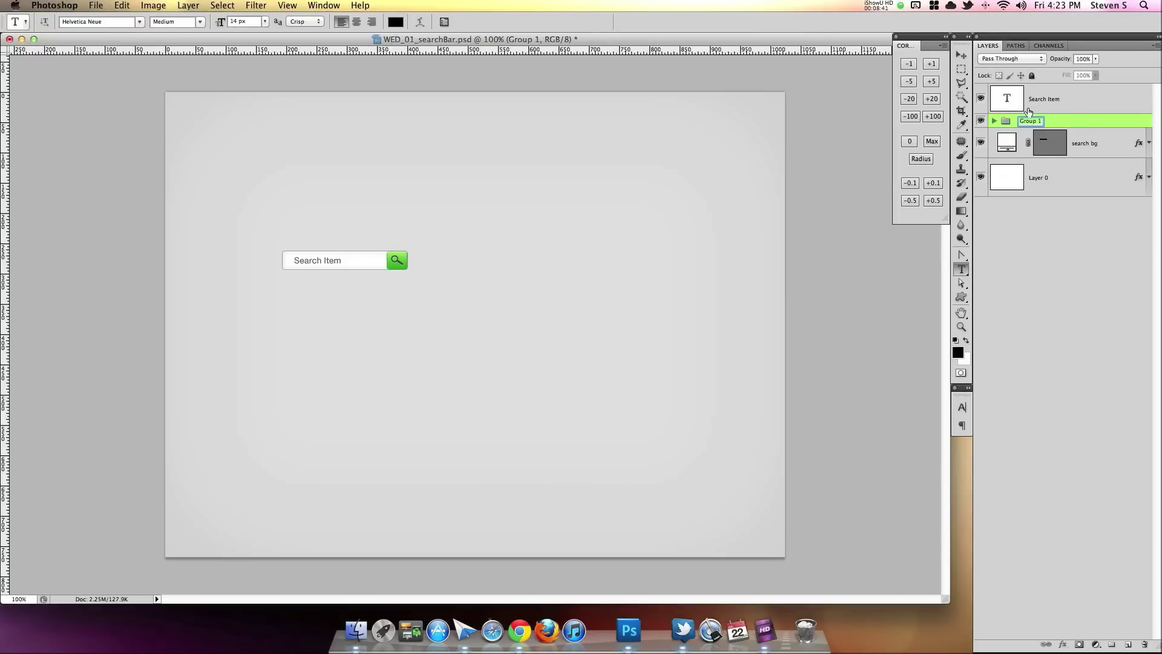
{"action": "type", "text": "search"}
{"action": "key", "text": "Return"}
Group Search Item, btn_search and search bg into a 'search bar' group
{"action": "left_click", "coordinate": [1051, 107]}
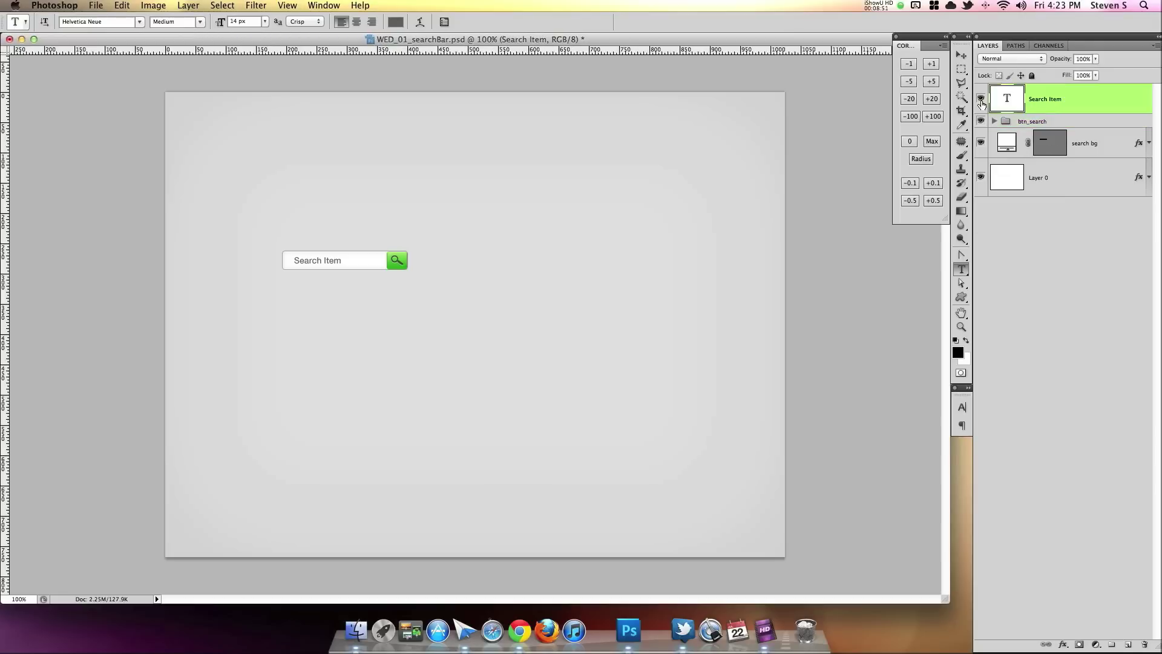
{"action": "left_click", "coordinate": [1103, 141], "text": "shift"}
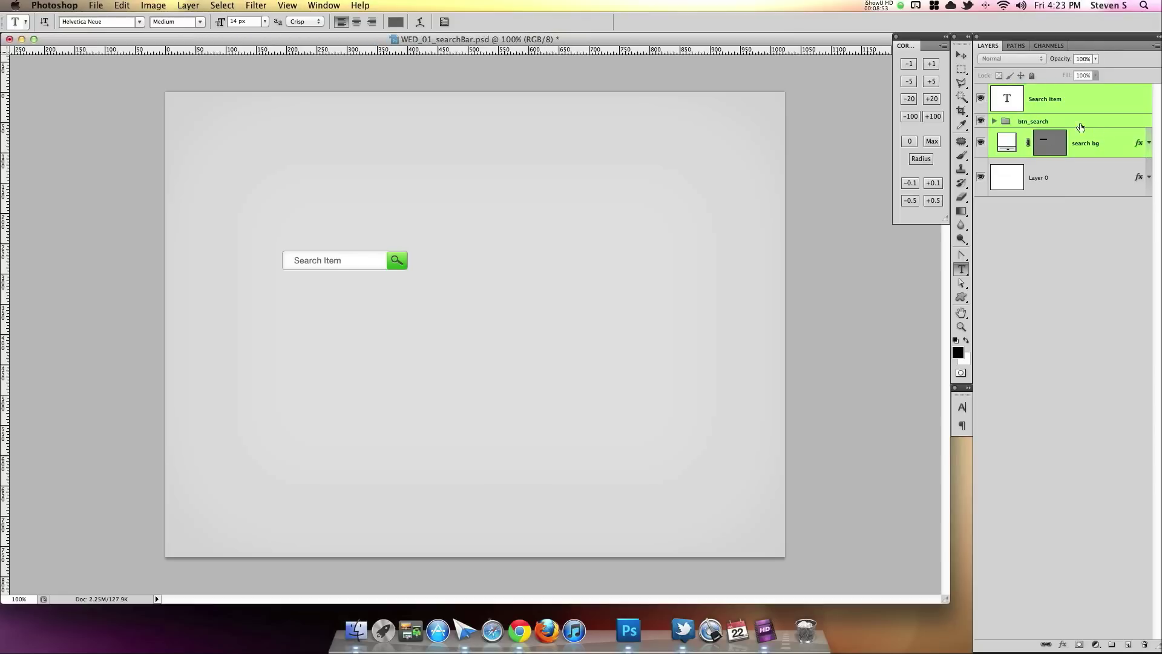
{"action": "key", "text": "super+g"}
{"action": "double_click", "coordinate": [1030, 90]}
{"action": "type", "text": "search bar"}
{"action": "key", "text": "Return"}
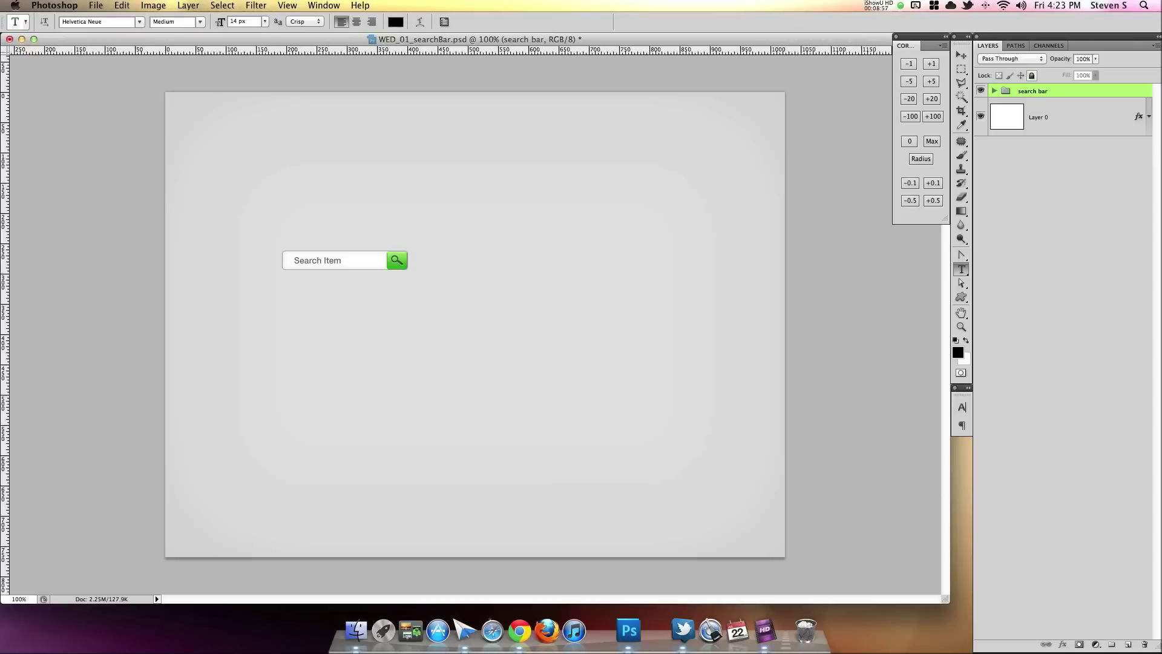
Move the search bar group up and to the left on the canvas
{"action": "left_click", "coordinate": [961, 55]}
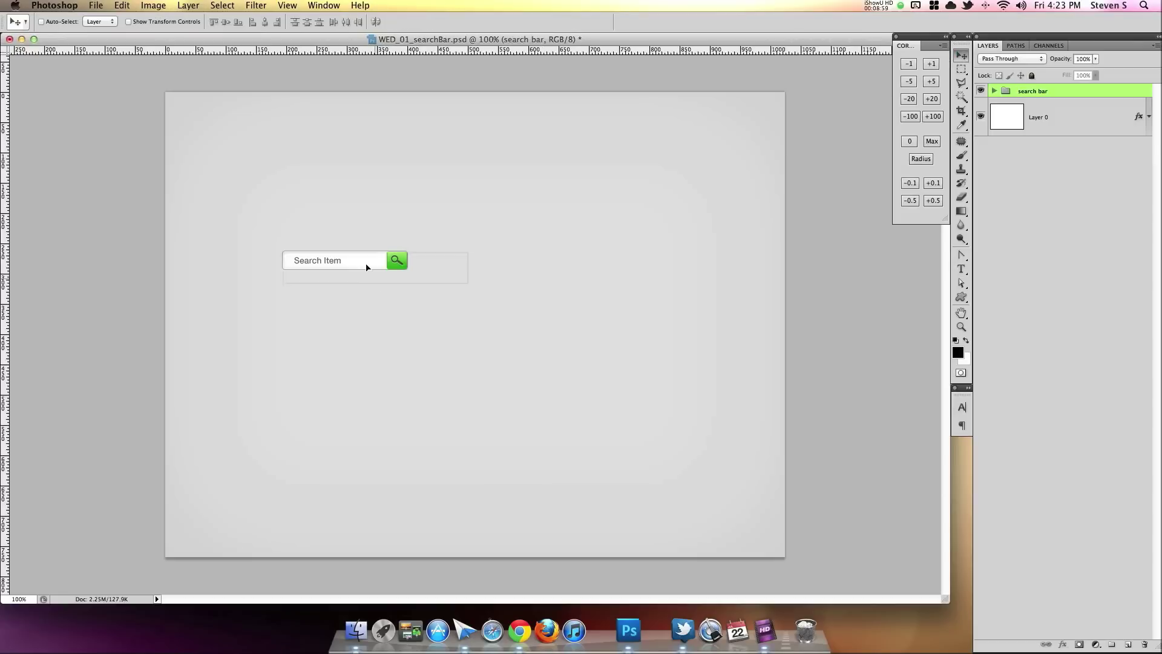
{"action": "left_click_drag", "start_coordinate": [366, 267], "coordinate": [337, 229]}
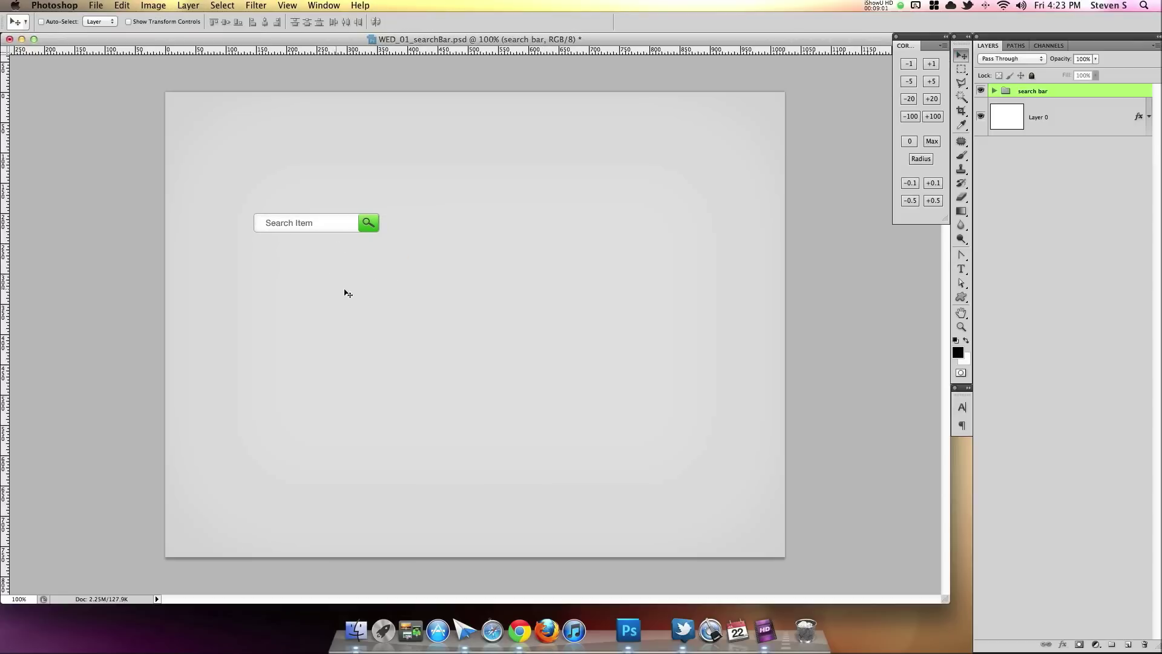